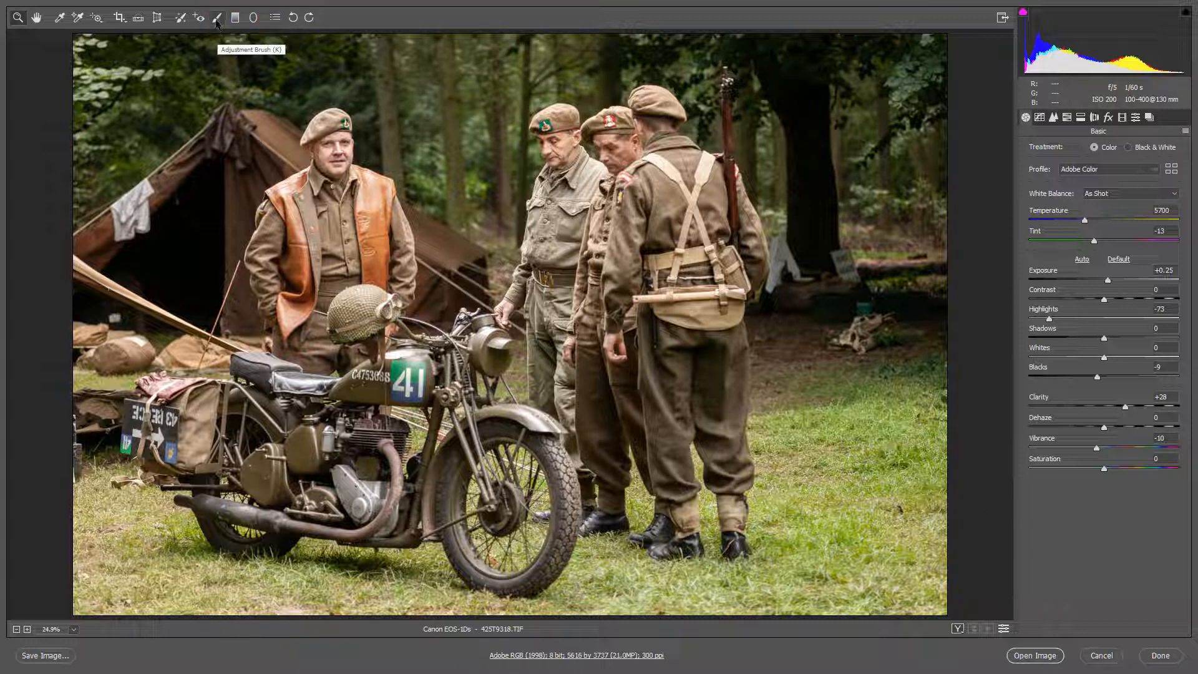
Activate the Adjustment Brush and set its brush size to 7.
click(218, 19)
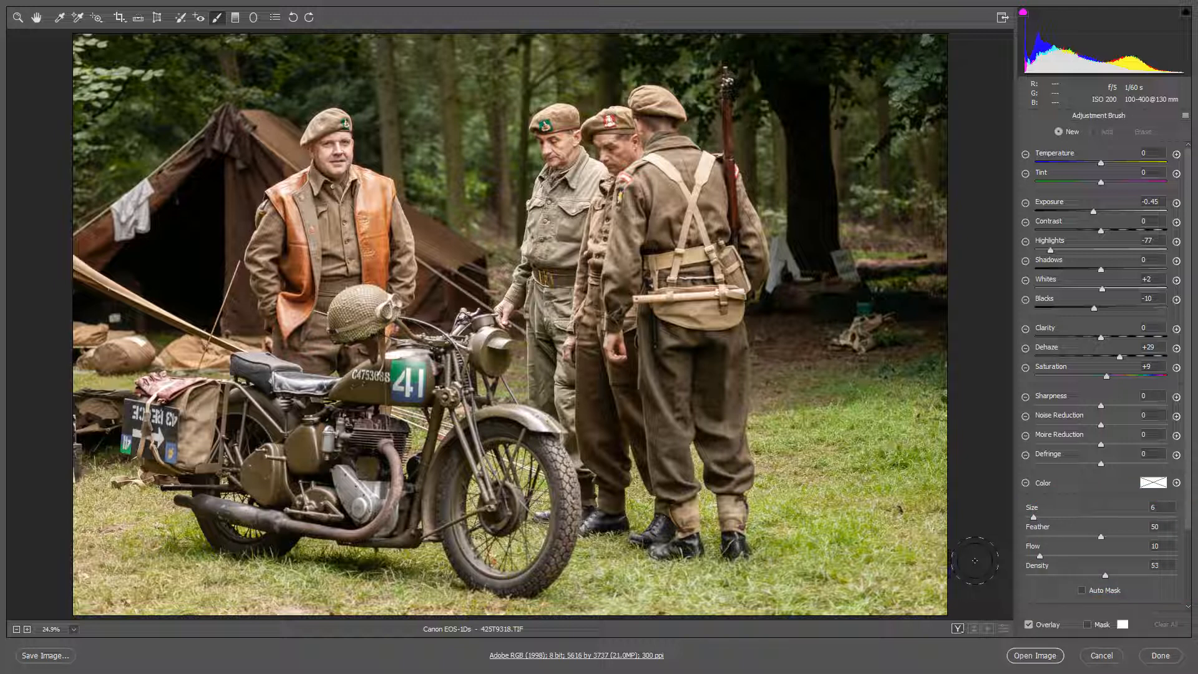
click(1155, 527)
drag(1034, 518, 1064, 520)
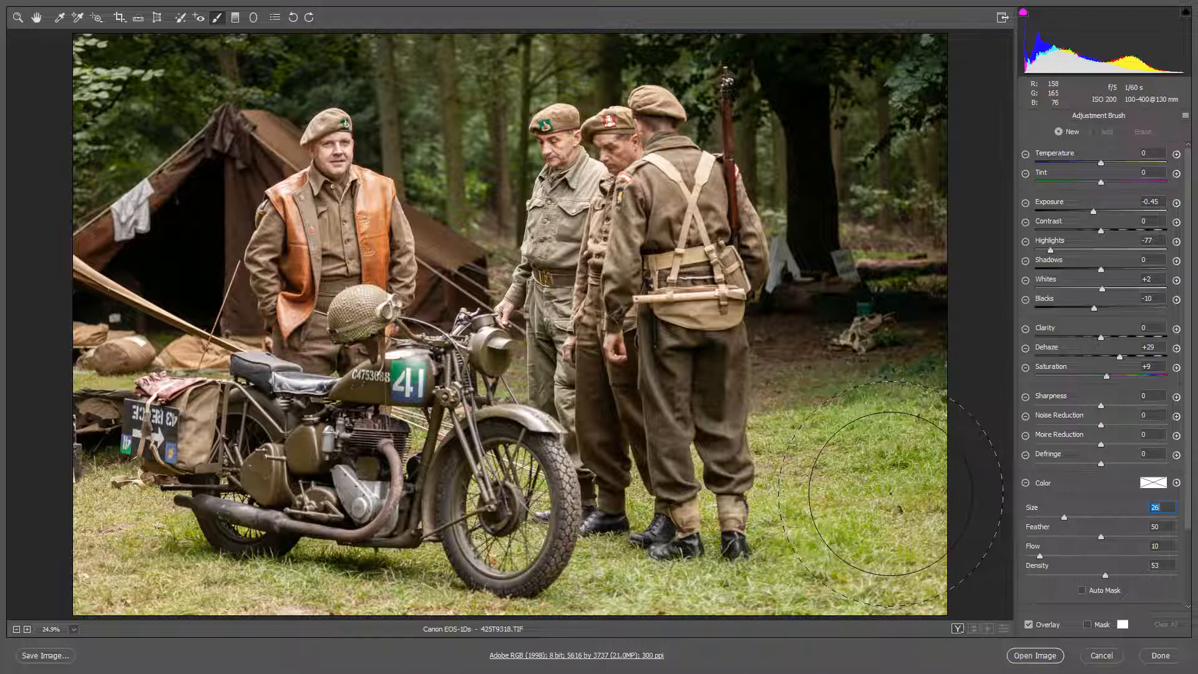
text(9)
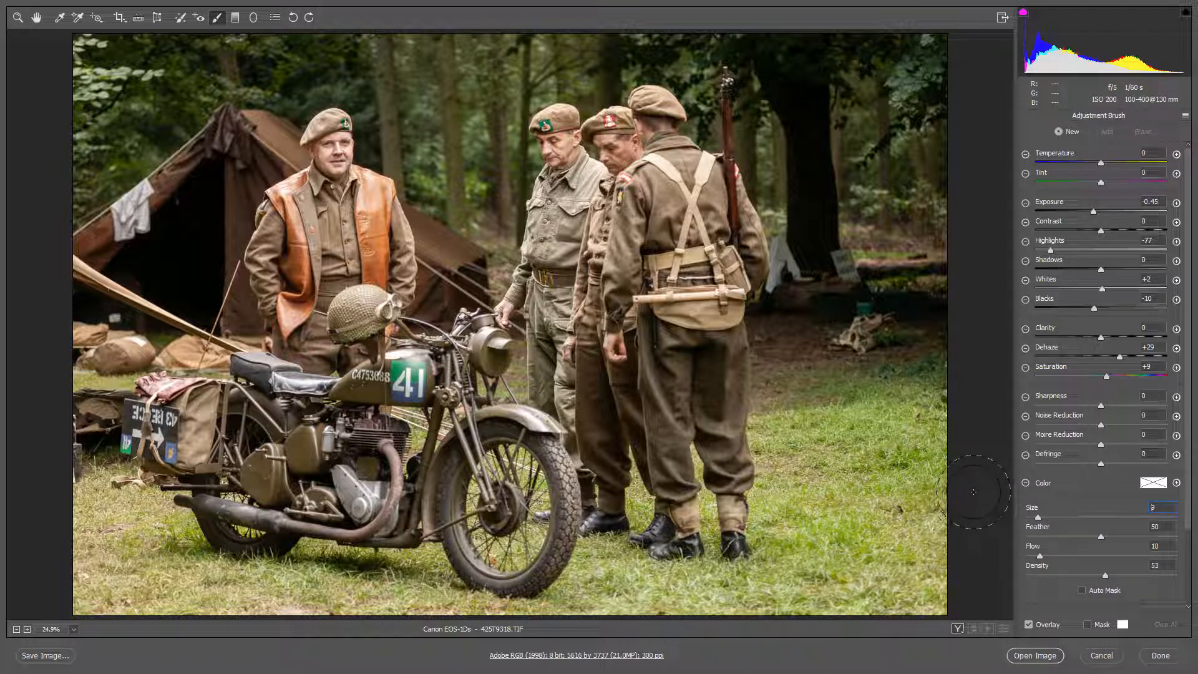
key(BackSpace)
text(5)
key(BackSpace)
text(4)
key(BackSpace)
text(7)
Set the brush Feather to 46 and Flow to 11.
drag(1101, 541, 1039, 541)
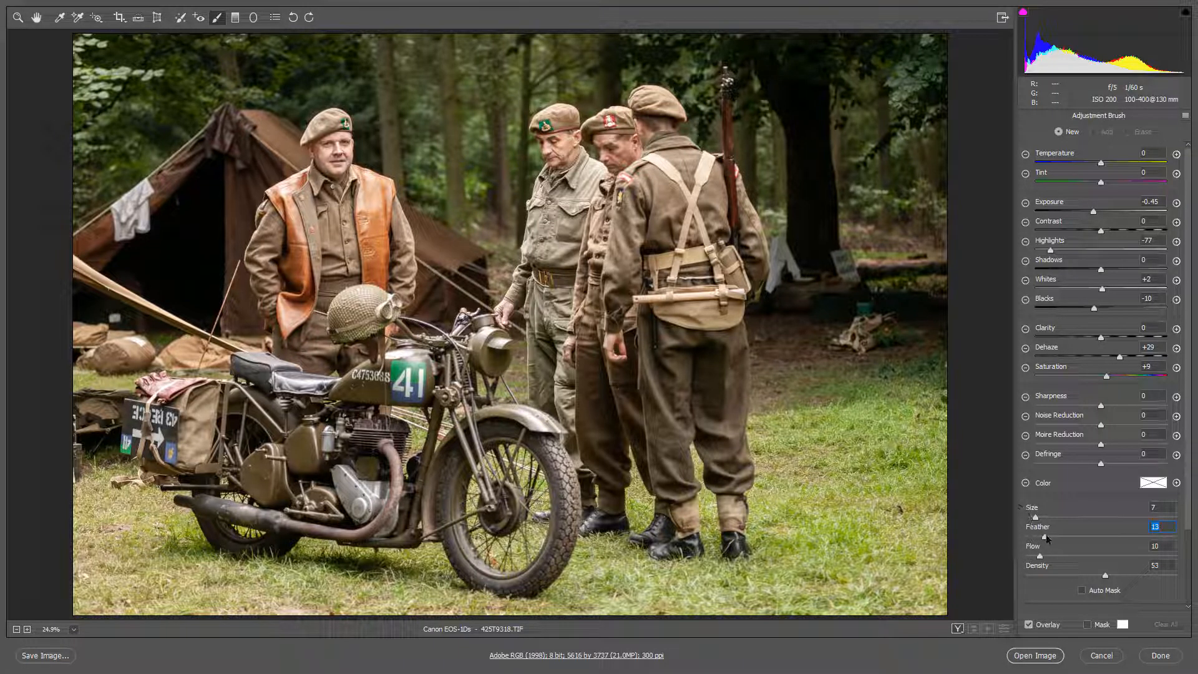
drag(1047, 541, 1181, 543)
drag(1176, 540, 1095, 541)
key(Tab)
key(Up)
right_click(983, 510)
Set the brush adjustment's Saturation to -100 and Exposure to -4.00.
drag(1108, 378, 1100, 381)
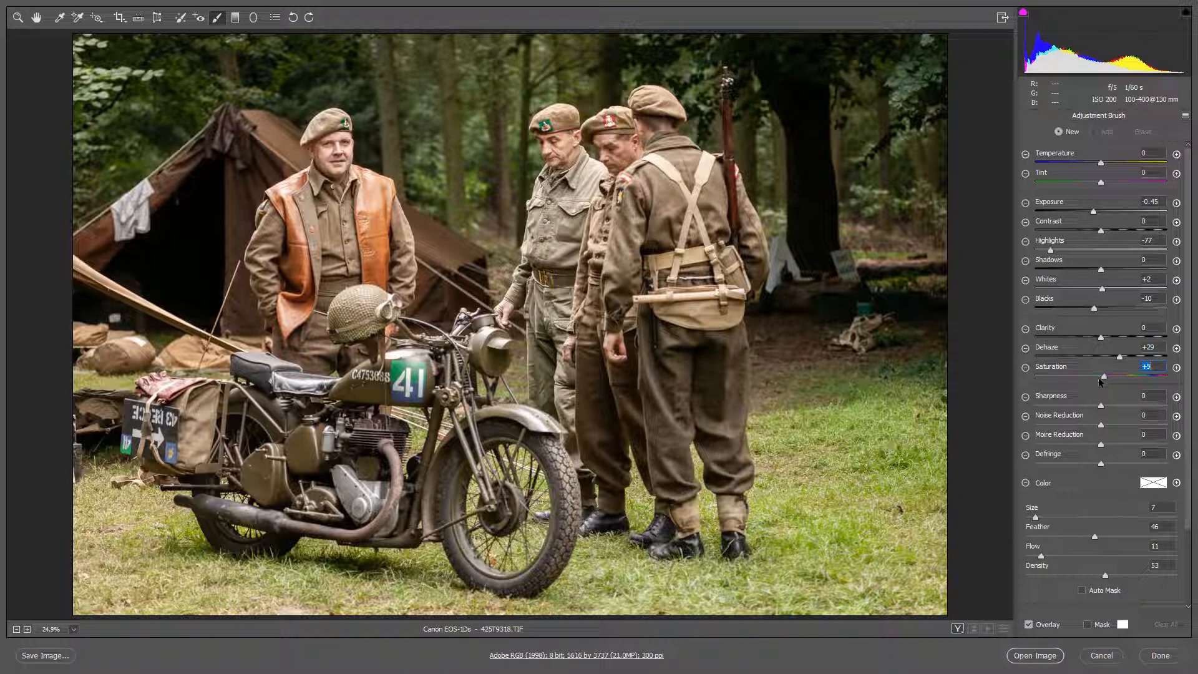
click(1093, 212)
drag(1068, 214, 1019, 213)
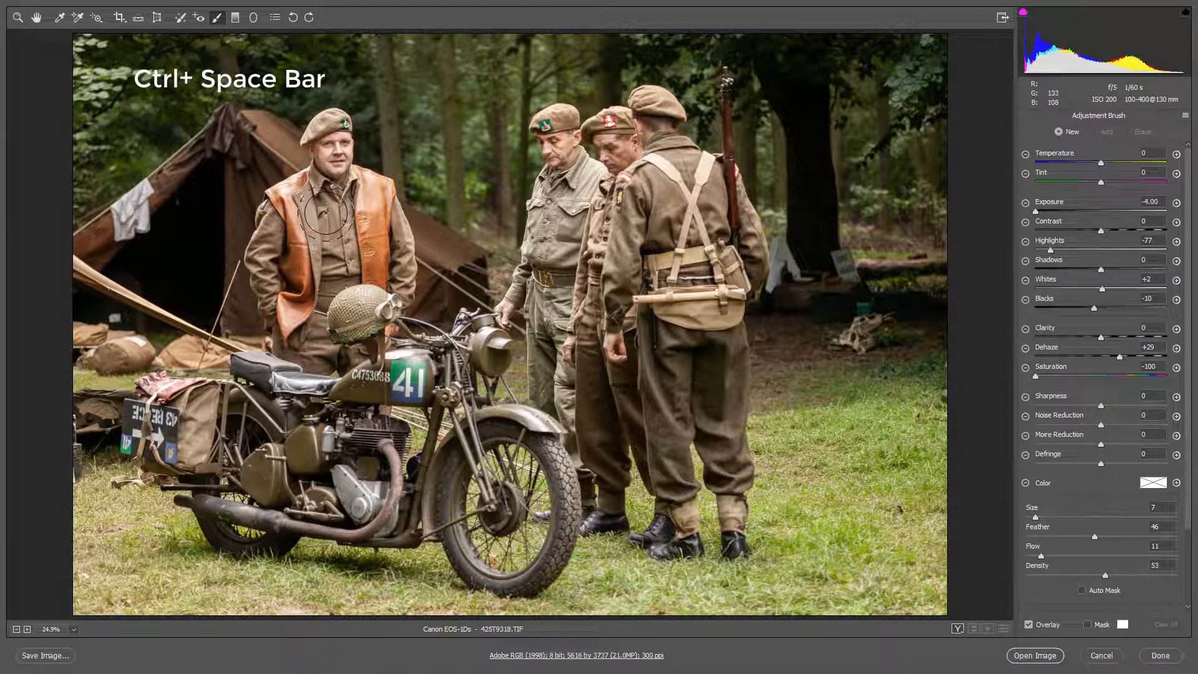
Reduce the brush size to 4 and paint over the face of the man in the leather jerkin.
key(ctrl+space)
click(347, 210)
click(352, 221)
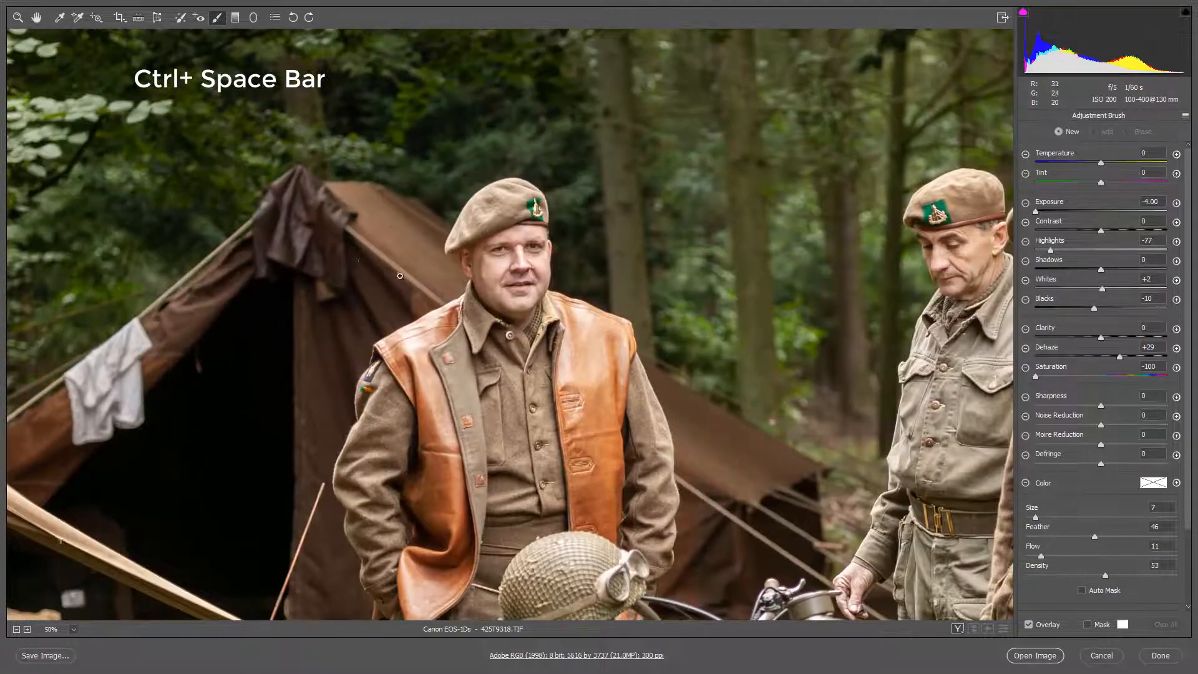
key(space)
drag(537, 357, 395, 350)
key(bracketleft)
key(bracketleft)
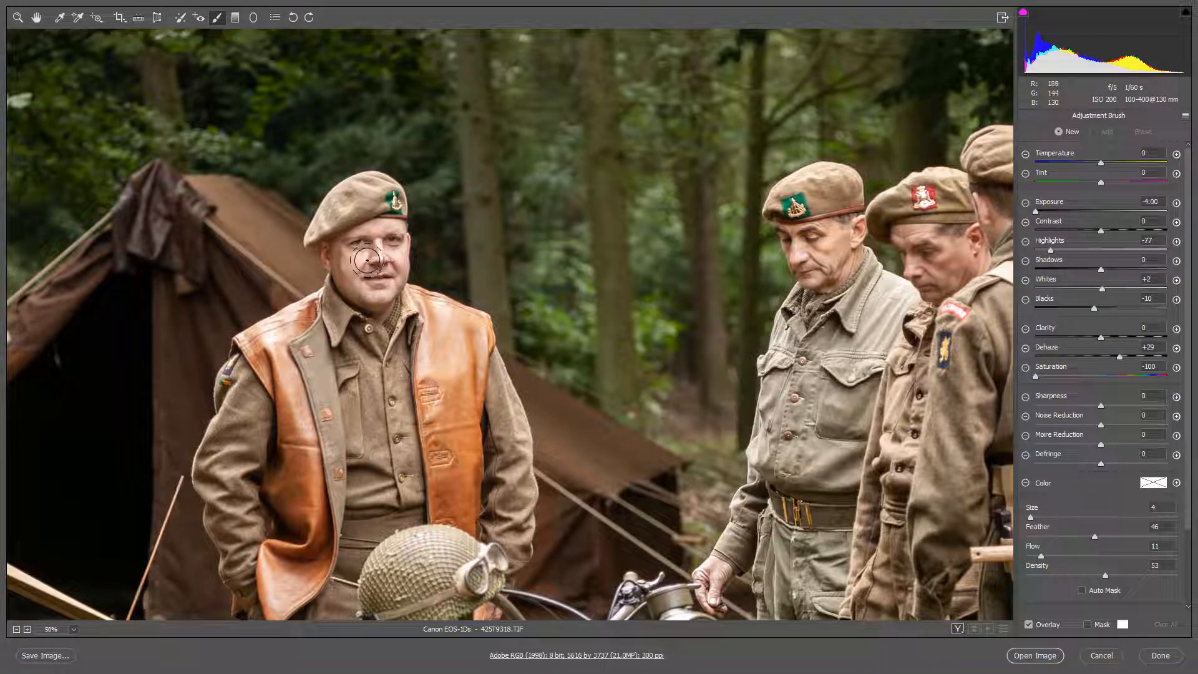
mouse_move(385, 234)
mouse_down()
mouse_move(348, 278)
mouse_move(385, 230)
mouse_move(374, 234)
mouse_move(383, 276)
mouse_move(351, 284)
mouse_move(374, 256)
mouse_move(375, 306)
mouse_up()
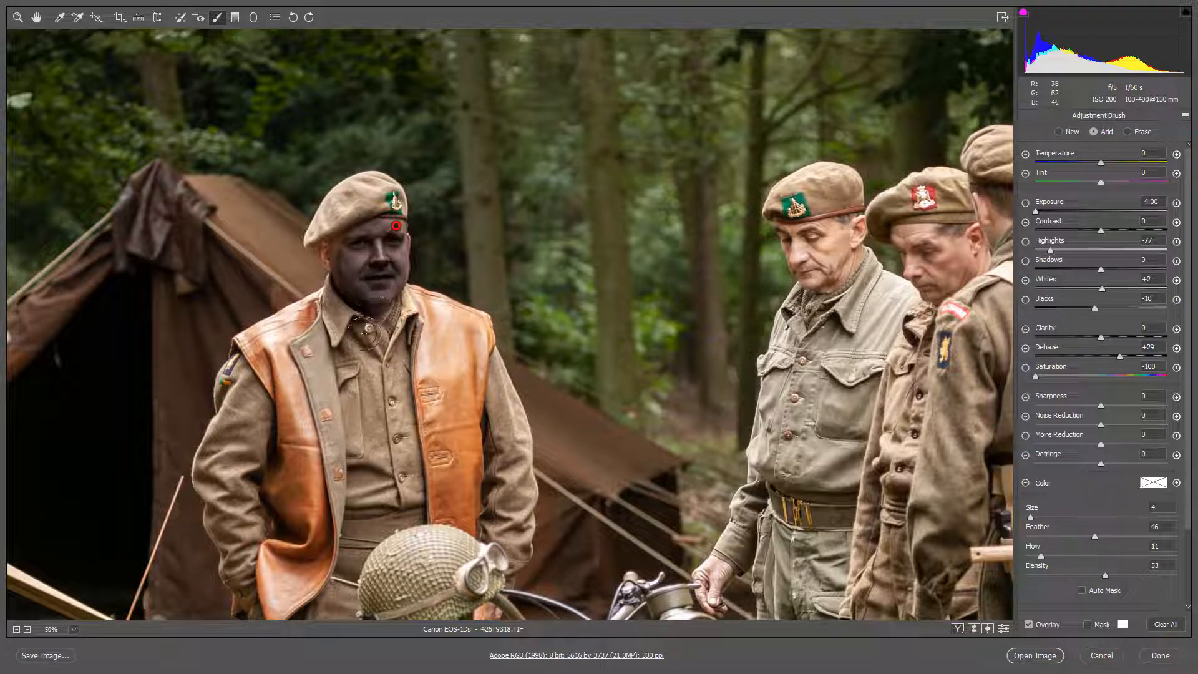
Reset the face adjustment's local correction settings, then set its Highlights to -51 and Exposure to -1.05.
right_click(397, 230)
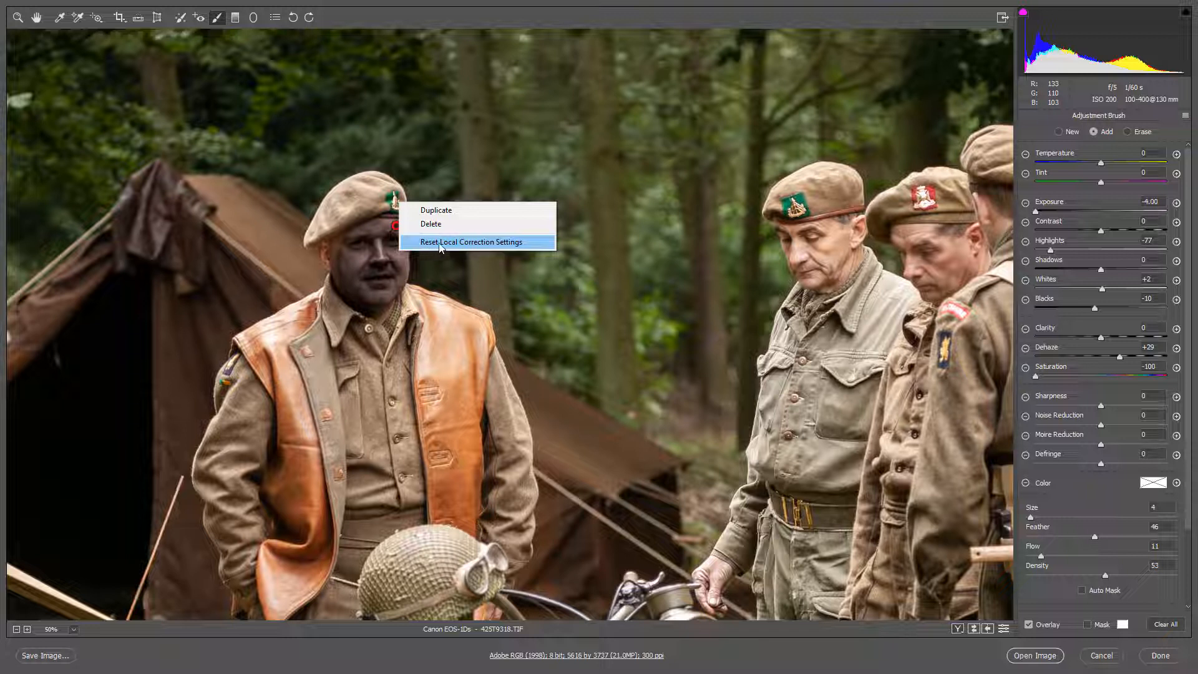
click(441, 243)
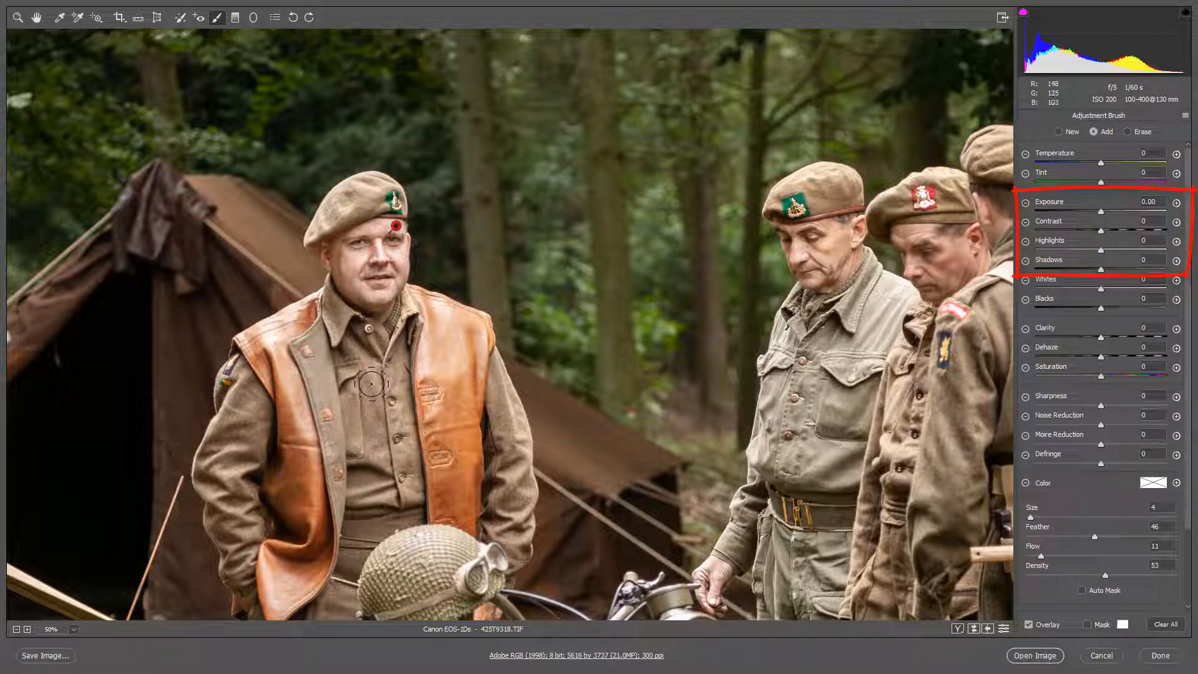
click(1067, 250)
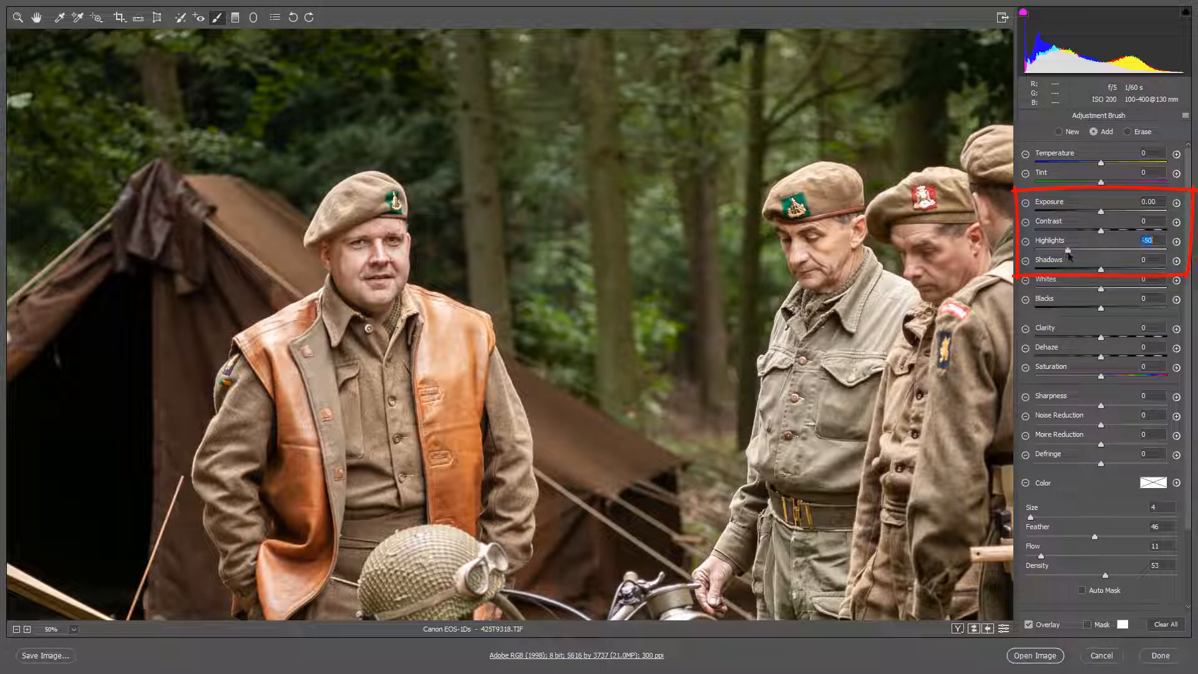
click(1080, 211)
drag(1083, 214, 1085, 212)
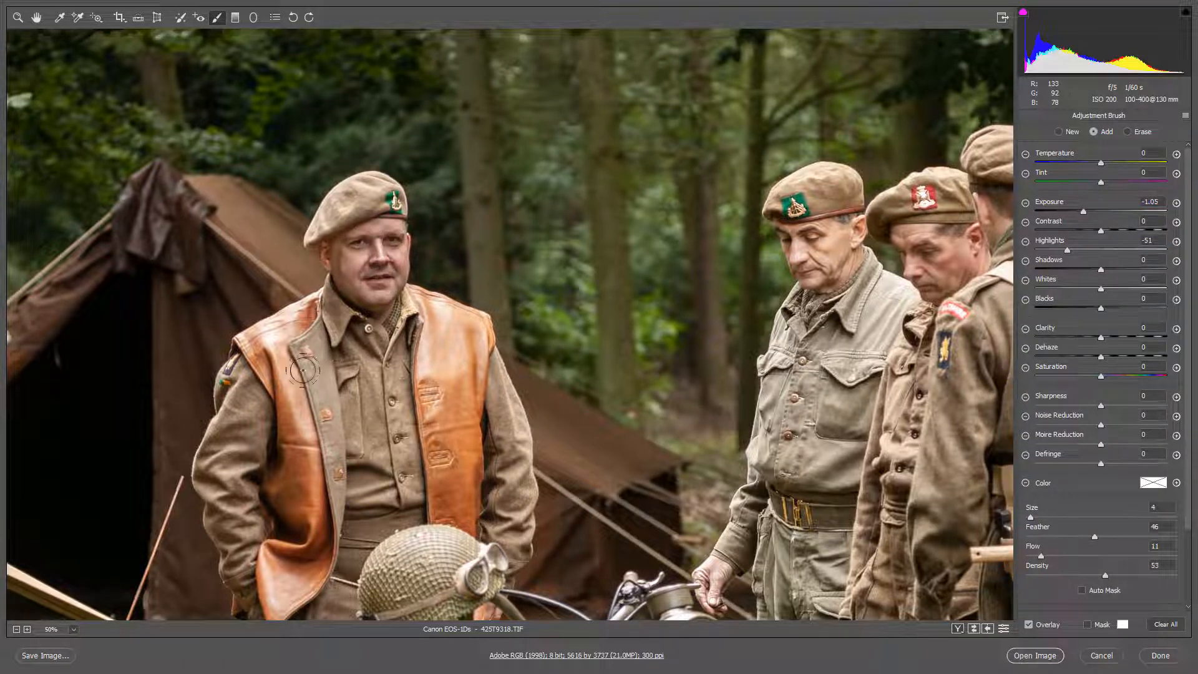
Paint the same adjustment over the orange leather jerkin and collar area, lowering the brush Flow to 8.
mouse_move(286, 331)
mouse_down()
mouse_move(320, 310)
mouse_move(252, 374)
mouse_move(273, 452)
mouse_move(312, 332)
mouse_move(326, 409)
mouse_move(353, 397)
mouse_move(366, 471)
mouse_move(382, 458)
mouse_move(394, 311)
mouse_move(421, 319)
mouse_move(442, 447)
mouse_move(450, 418)
mouse_move(431, 315)
mouse_move(490, 432)
mouse_up()
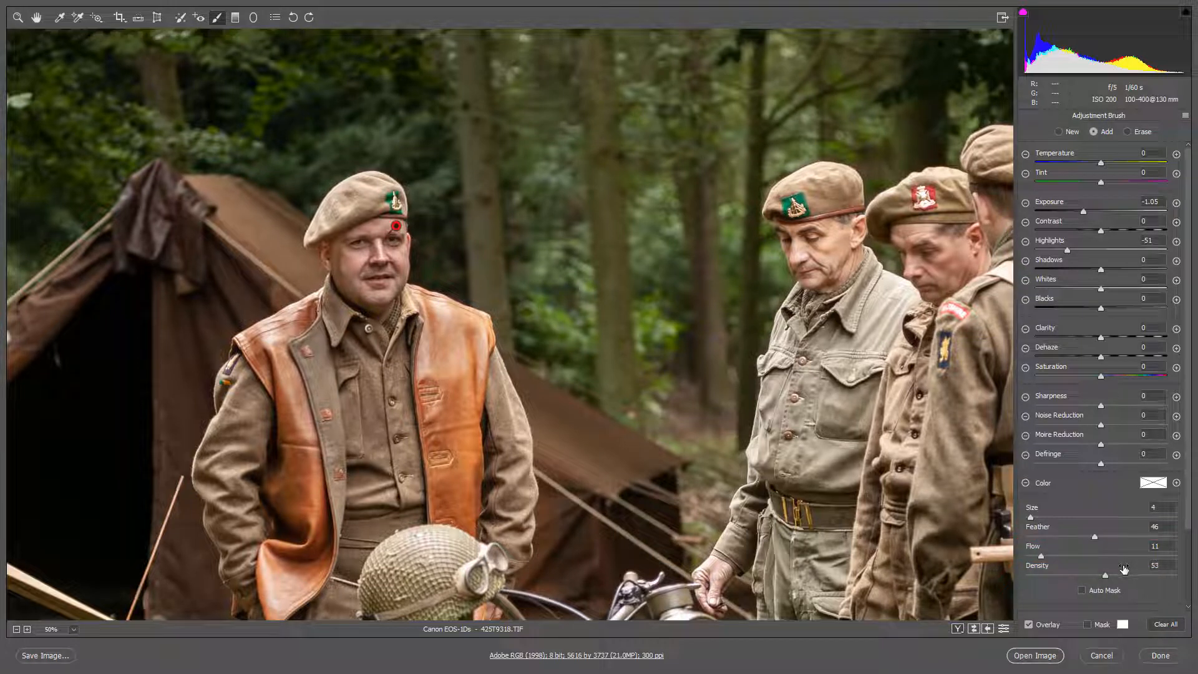
click(1162, 546)
text(8)
mouse_move(457, 373)
mouse_down()
mouse_move(501, 481)
mouse_move(489, 380)
mouse_move(519, 480)
mouse_move(512, 548)
mouse_move(496, 531)
mouse_move(404, 576)
mouse_move(446, 543)
mouse_move(454, 562)
mouse_move(475, 566)
mouse_move(439, 606)
mouse_move(387, 578)
mouse_move(270, 574)
mouse_move(262, 561)
mouse_move(312, 590)
mouse_up()
mouse_move(270, 334)
mouse_down()
mouse_move(299, 327)
mouse_move(273, 339)
mouse_up()
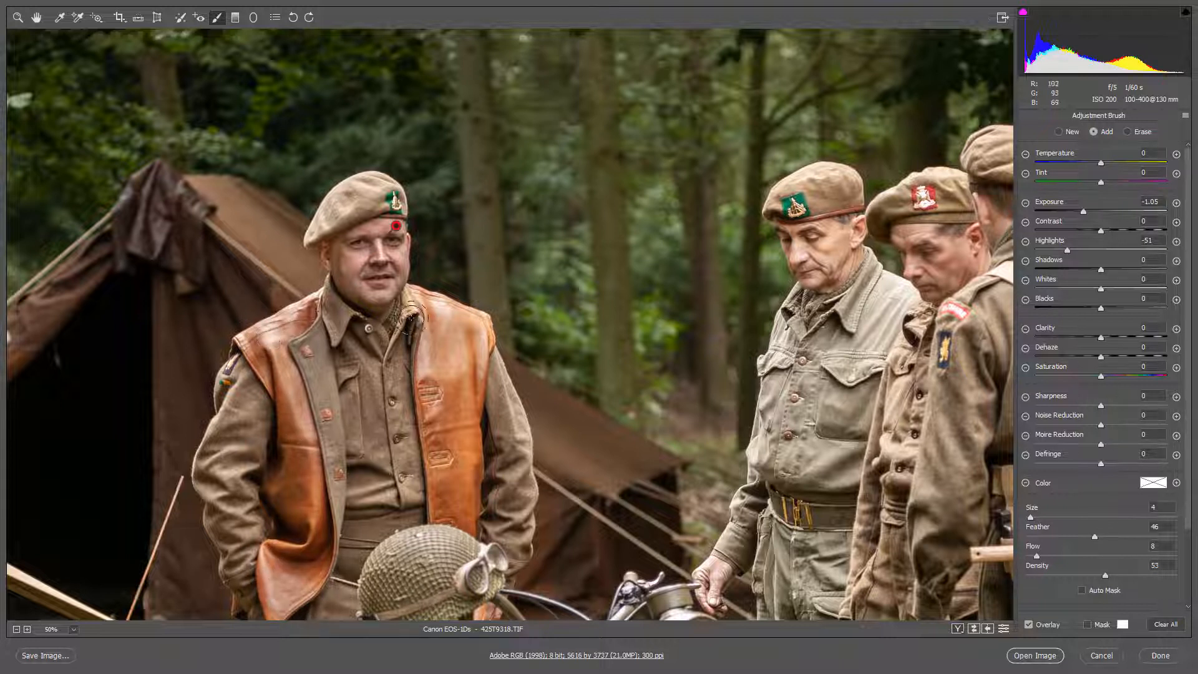
drag(415, 324, 417, 310)
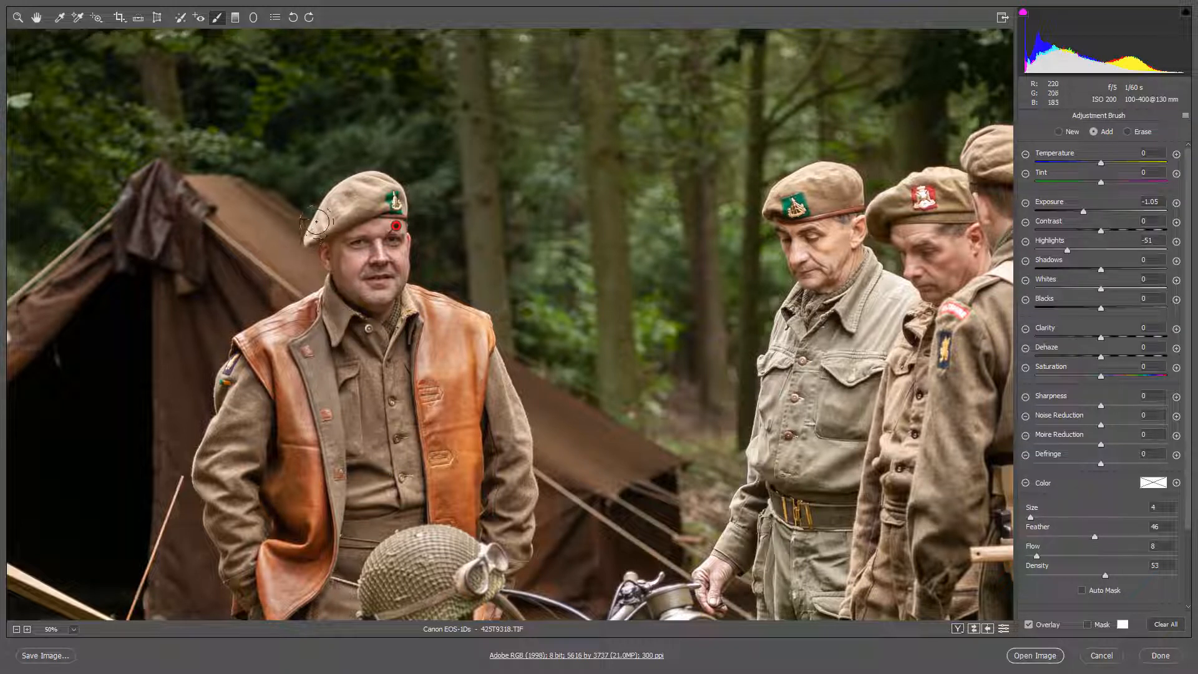
Reduce the brush size to 2 and paint the bright edge of the jerkin wearer's beret.
key(bracketleft)
key(bracketleft)
key(bracketleft)
mouse_move(312, 235)
mouse_down()
mouse_move(362, 180)
mouse_move(341, 189)
mouse_move(382, 180)
mouse_move(348, 193)
mouse_move(362, 196)
mouse_move(307, 239)
mouse_up()
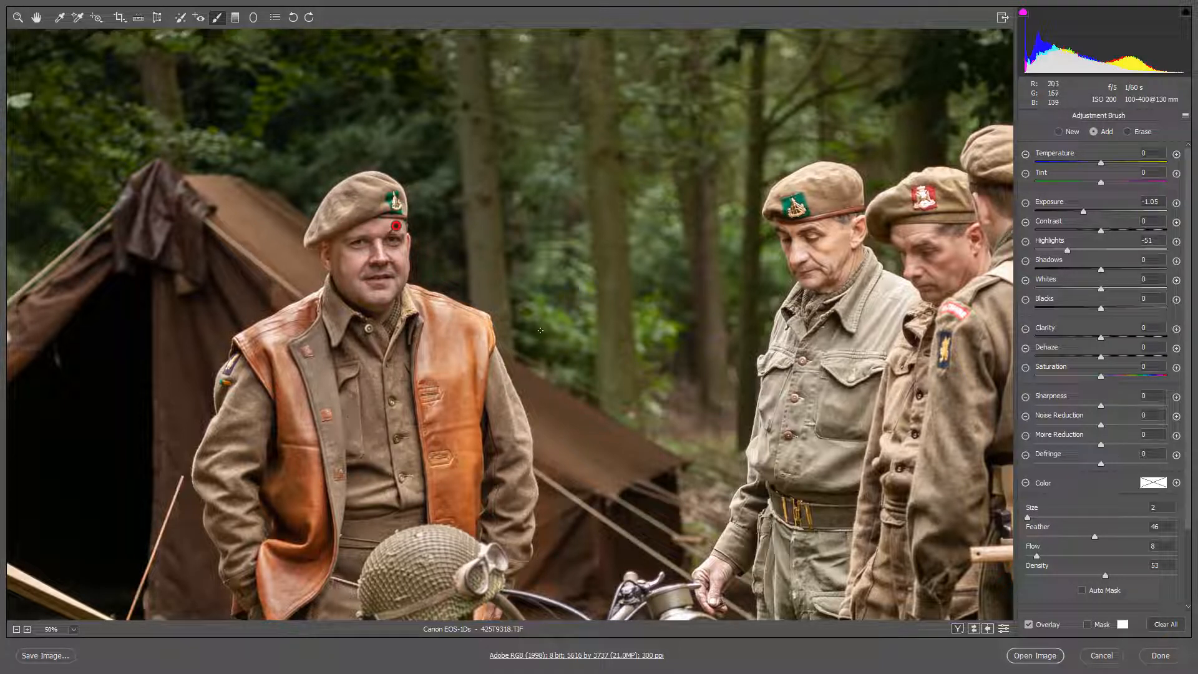
Paint the other soldiers' uniforms with the same adjustment, using brush size 5 and Flow 5.
drag(874, 302, 465, 253)
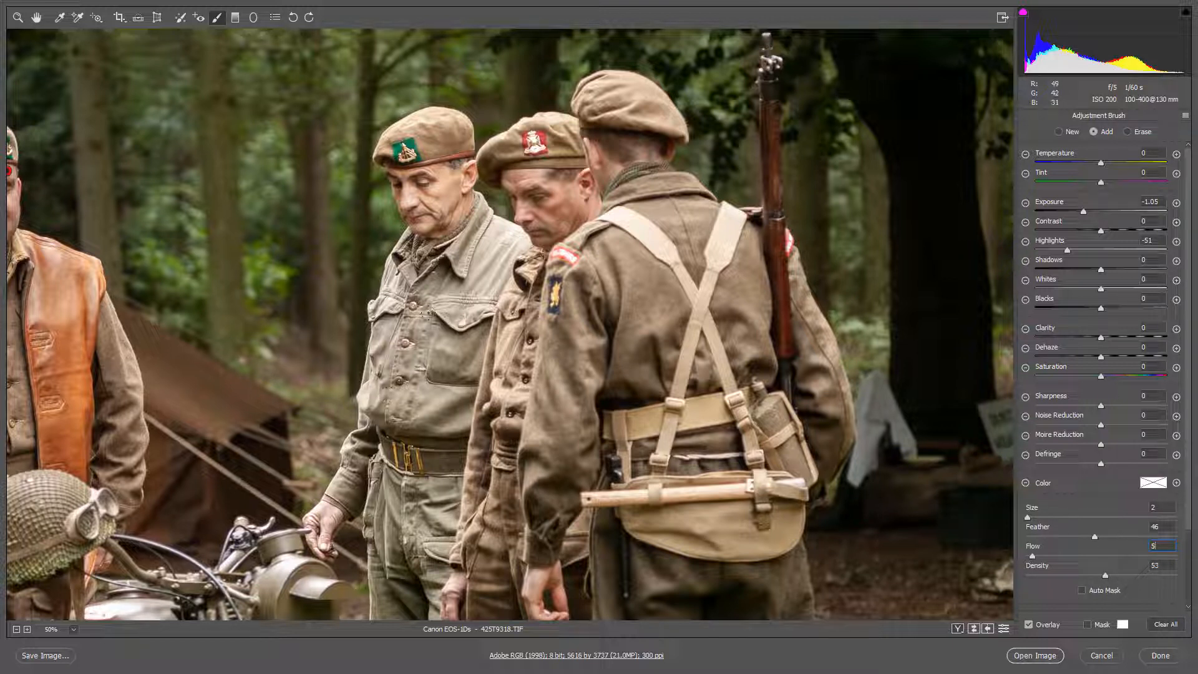
key(bracketright)
key(bracketright)
key(bracketright)
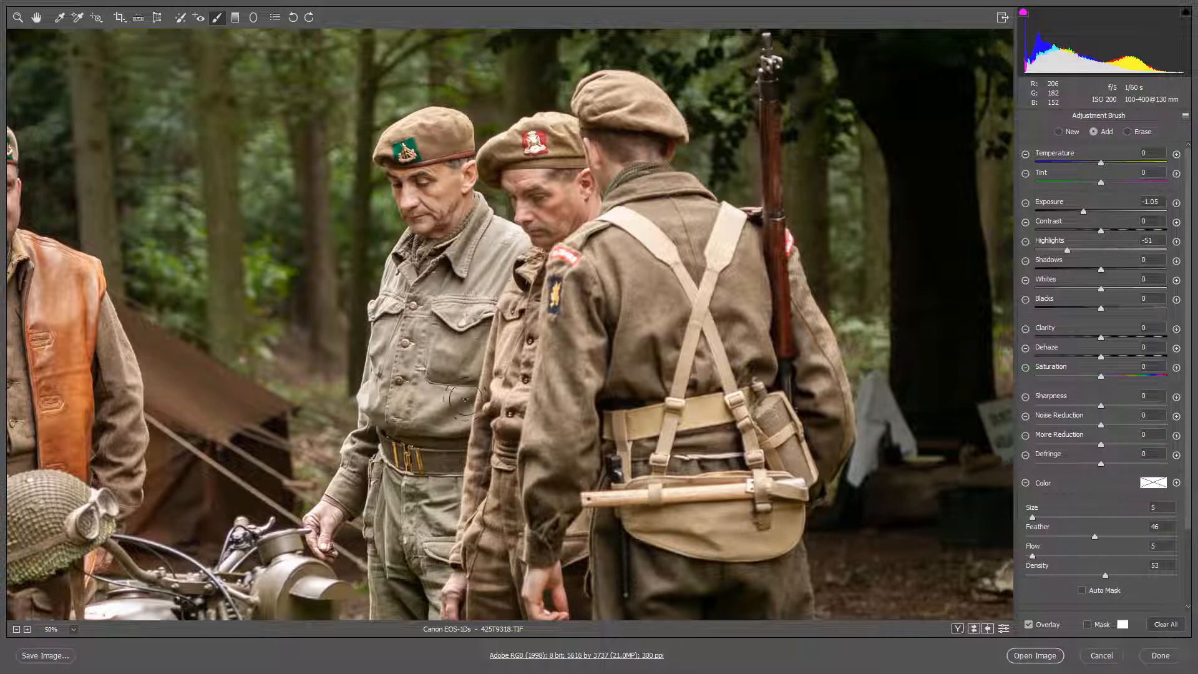
mouse_move(406, 363)
mouse_down()
mouse_move(397, 476)
mouse_move(447, 540)
mouse_move(510, 407)
mouse_move(537, 228)
mouse_move(571, 181)
mouse_move(622, 177)
mouse_move(645, 95)
mouse_move(699, 300)
mouse_move(718, 325)
mouse_move(693, 362)
mouse_move(739, 498)
mouse_move(737, 534)
mouse_move(662, 524)
mouse_up()
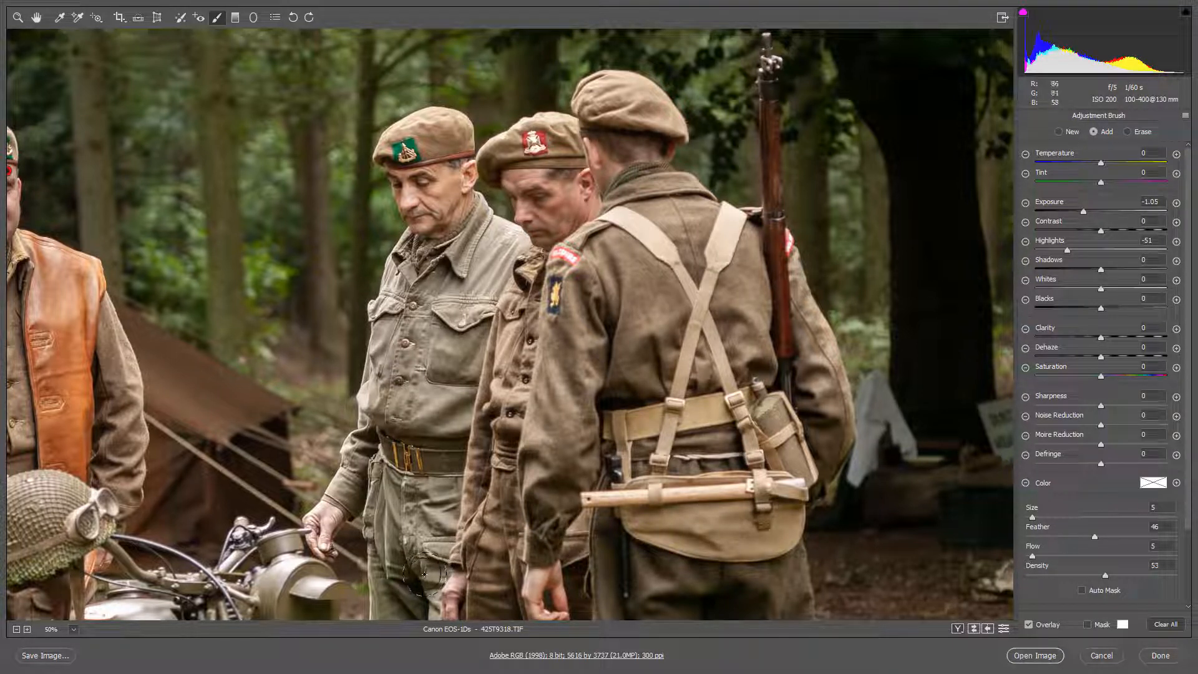
drag(417, 582, 411, 590)
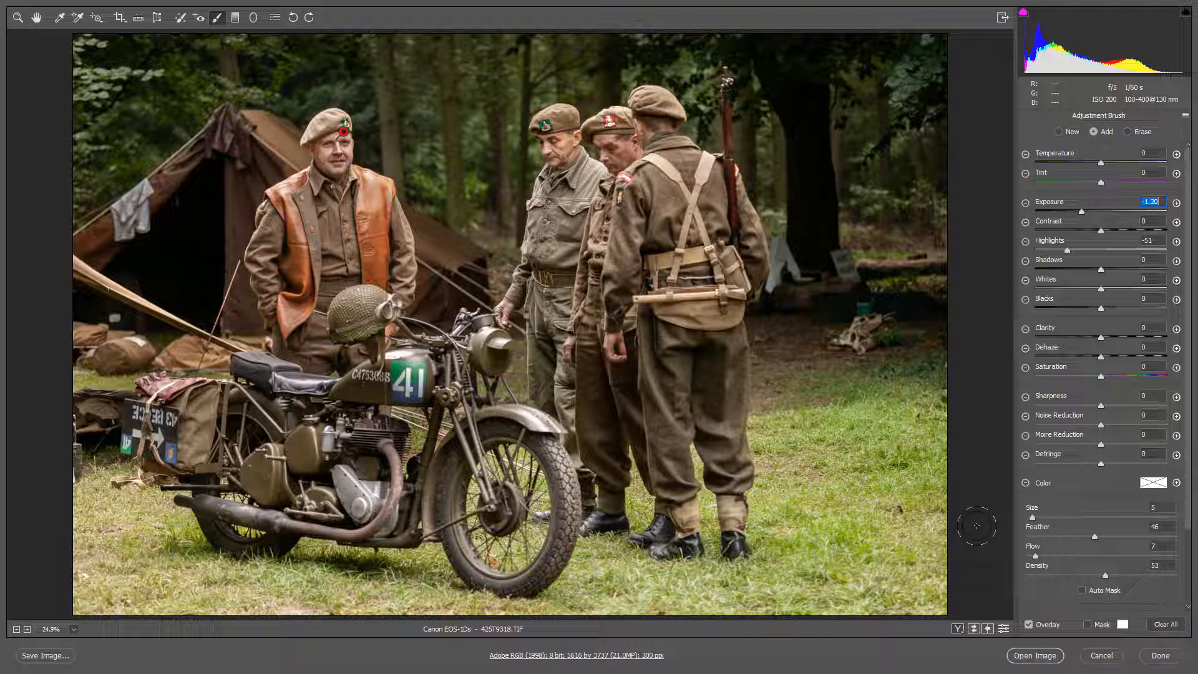
Delete the soldiers' brush adjustment and undo the deletion.
key(Delete)
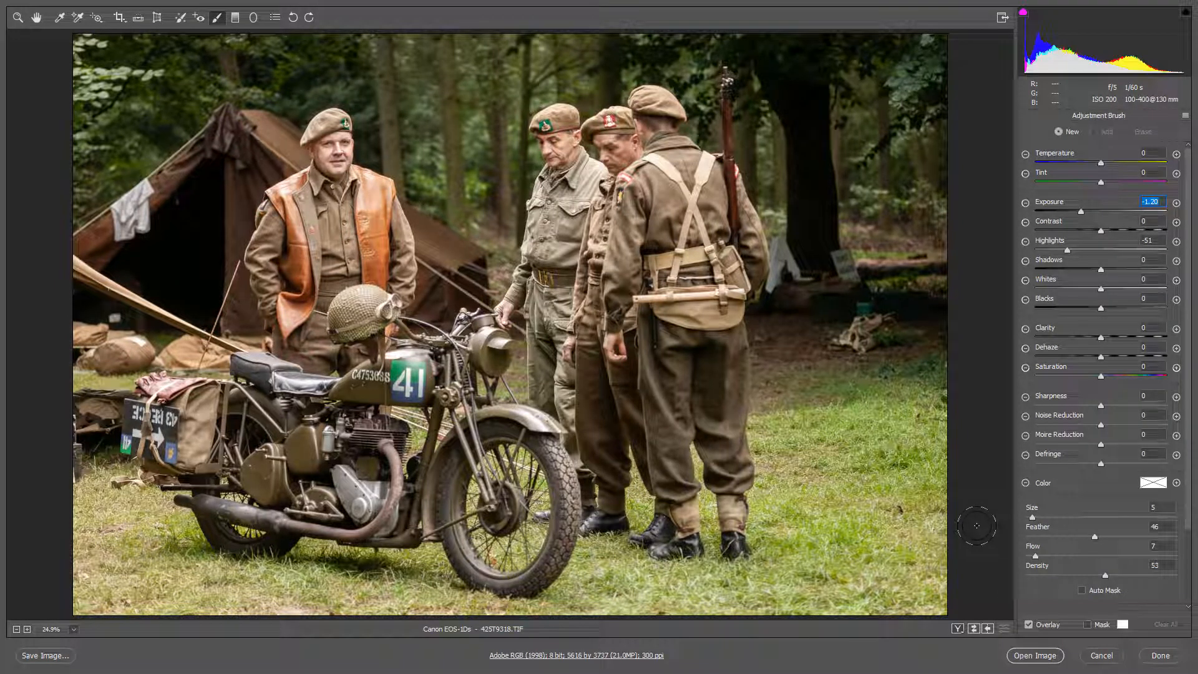
key(ctrl+z)
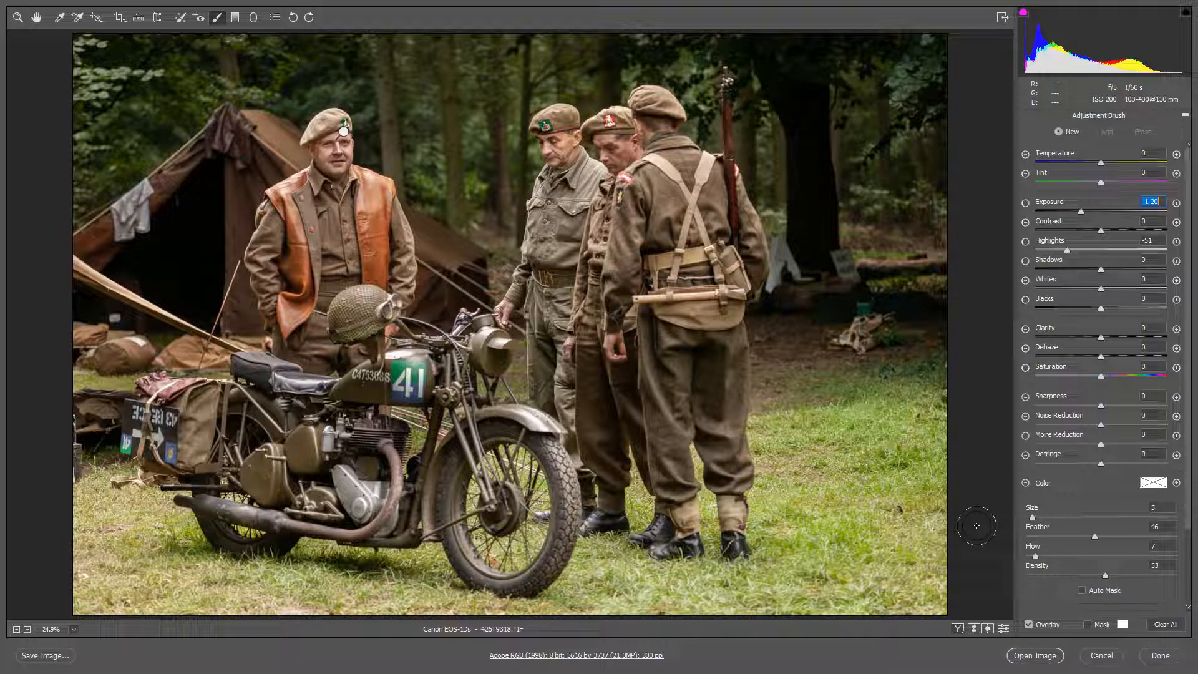
key(Return)
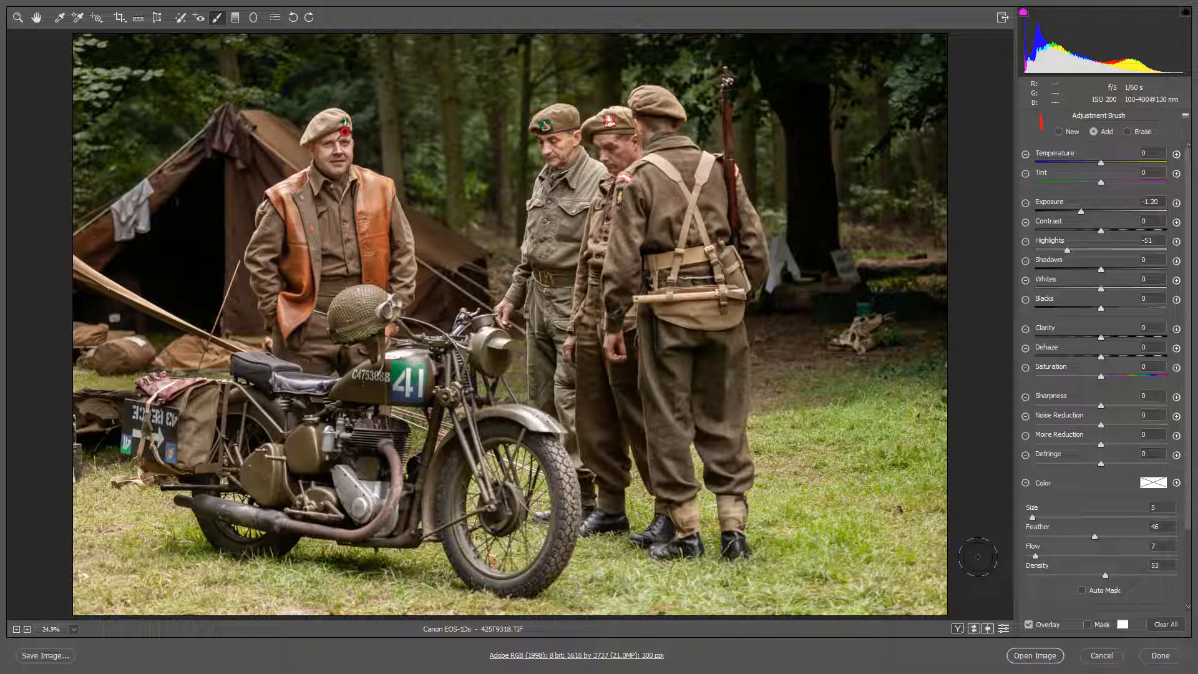
Create a new brush adjustment, set Saturation to -29 and Dehaze to +29, and paint it over the grass.
click(1059, 132)
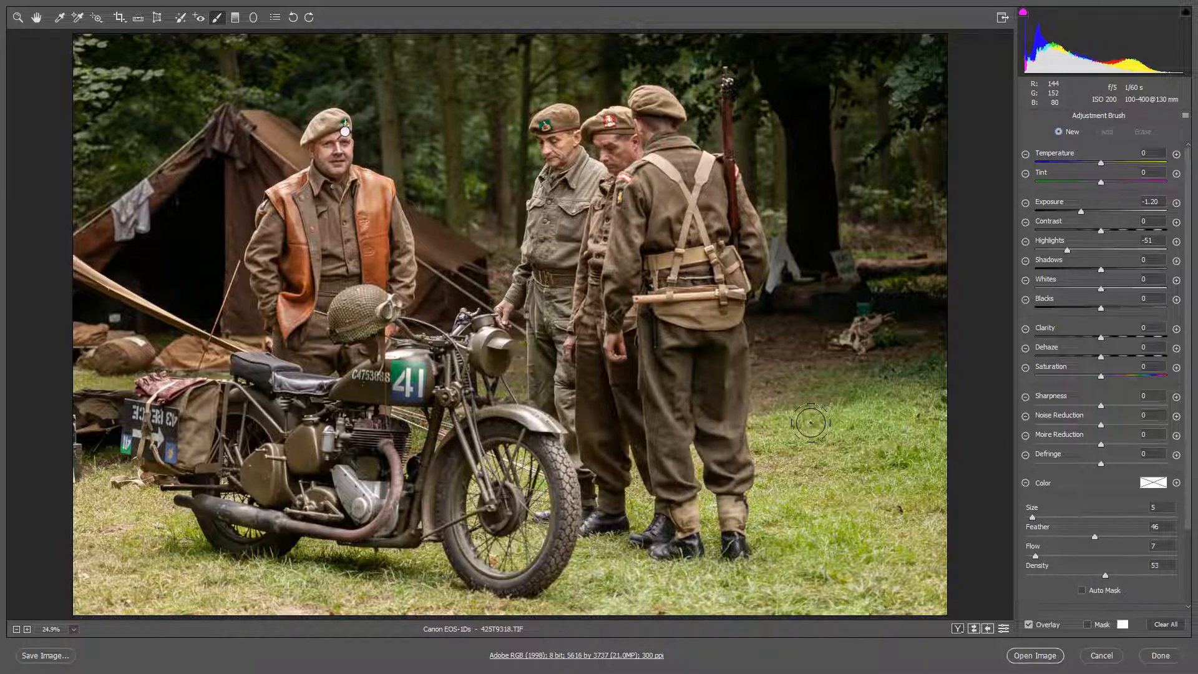
mouse_move(811, 423)
mouse_down()
mouse_move(755, 436)
mouse_move(766, 431)
mouse_up()
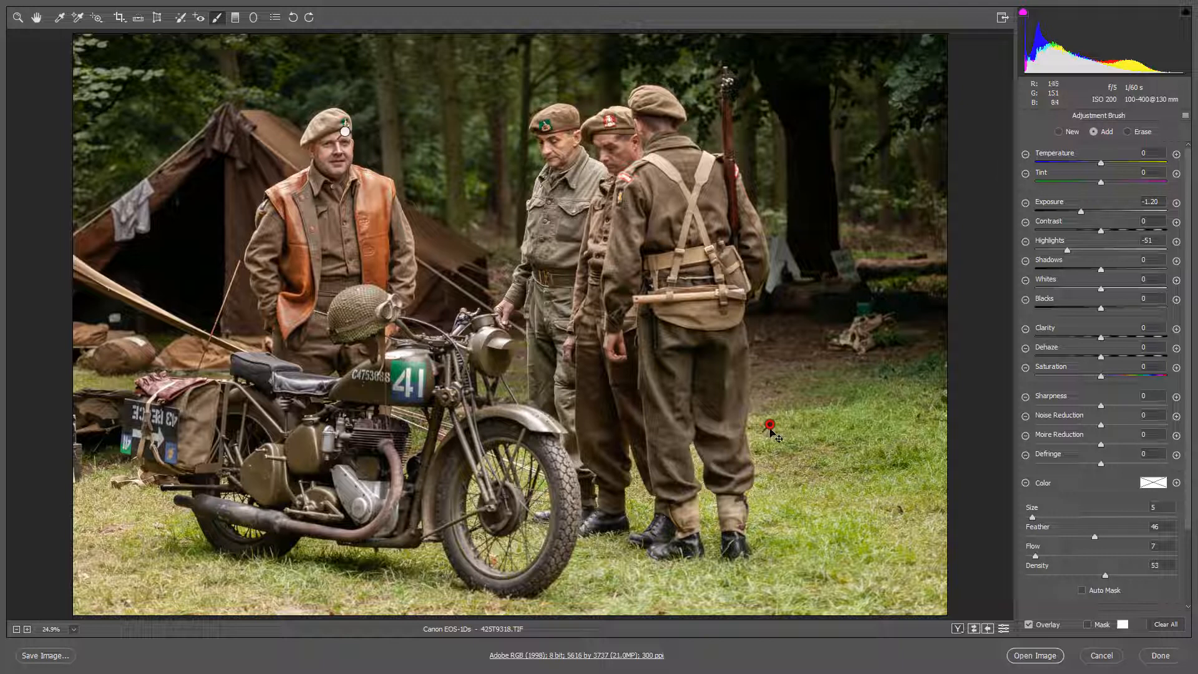
click(1084, 376)
click(1120, 357)
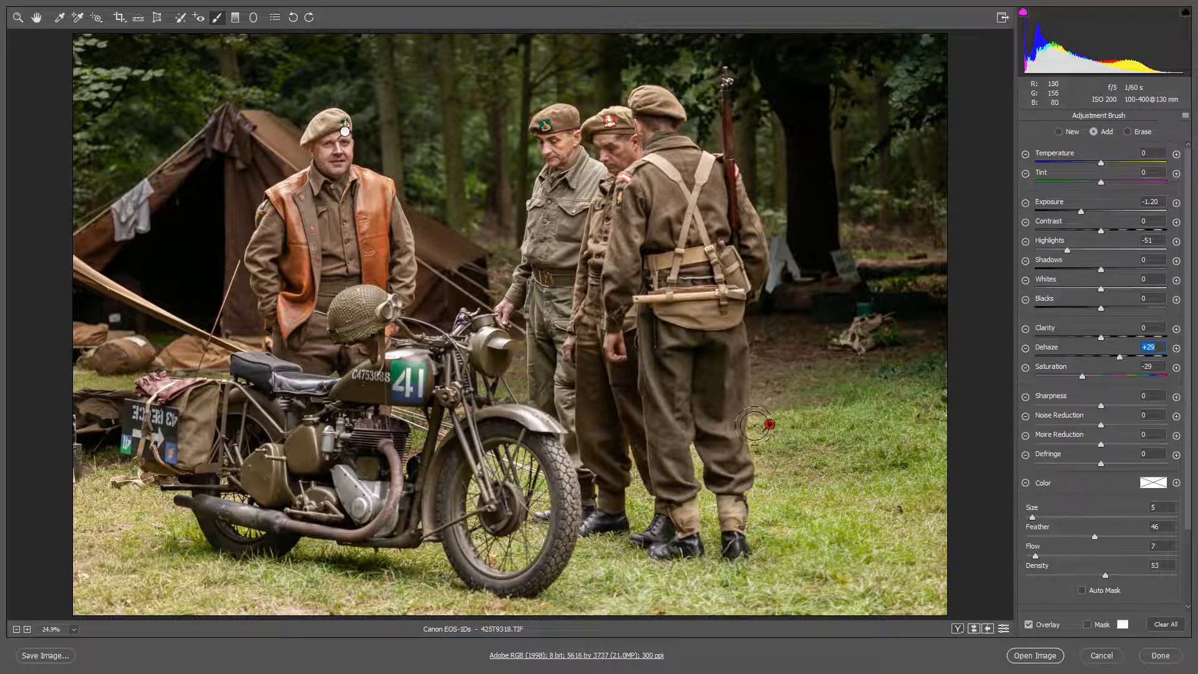
mouse_move(756, 427)
mouse_down()
mouse_move(897, 441)
mouse_move(809, 463)
mouse_move(791, 489)
mouse_move(958, 508)
mouse_move(769, 523)
mouse_move(894, 529)
mouse_move(917, 542)
mouse_move(733, 561)
mouse_move(936, 579)
mouse_move(795, 584)
mouse_move(838, 605)
mouse_move(318, 589)
mouse_move(705, 609)
mouse_move(85, 595)
mouse_up()
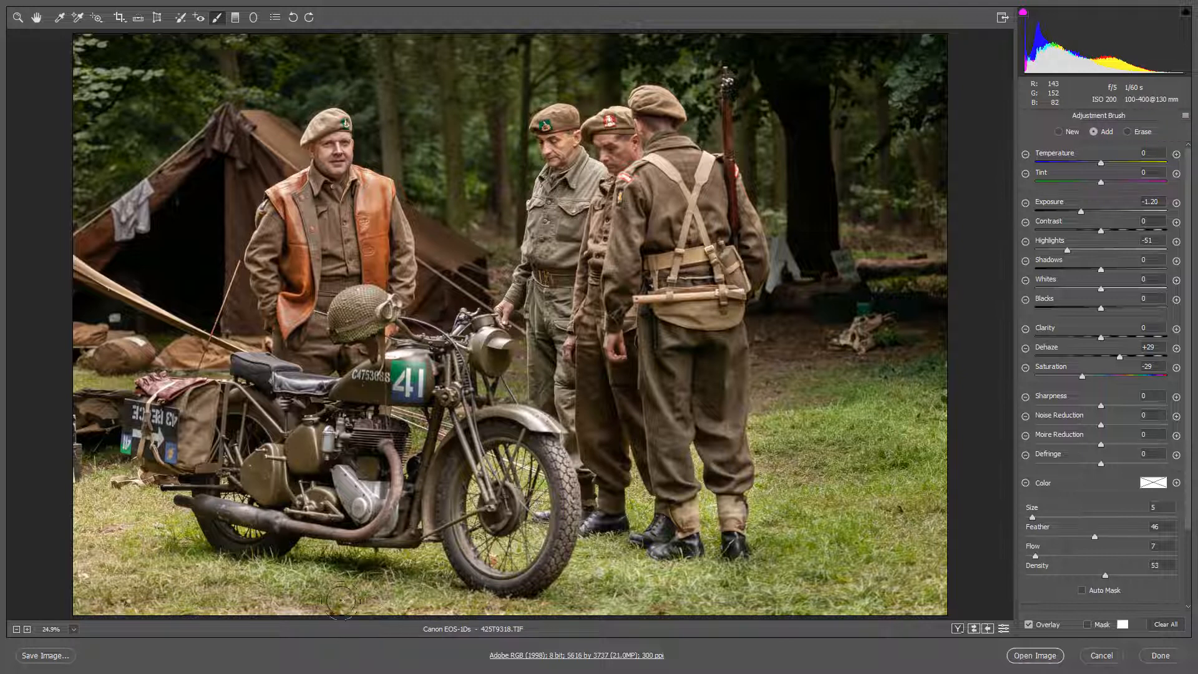
mouse_move(56, 542)
mouse_down()
mouse_move(141, 479)
mouse_move(165, 508)
mouse_move(581, 583)
mouse_move(596, 575)
mouse_move(502, 458)
mouse_move(512, 538)
mouse_move(524, 462)
mouse_move(513, 561)
mouse_move(630, 532)
mouse_move(637, 462)
mouse_move(699, 534)
mouse_move(699, 449)
mouse_move(735, 580)
mouse_move(765, 502)
mouse_move(752, 509)
mouse_move(736, 600)
mouse_move(930, 604)
mouse_move(328, 603)
mouse_move(424, 609)
mouse_move(173, 554)
mouse_move(81, 465)
mouse_up()
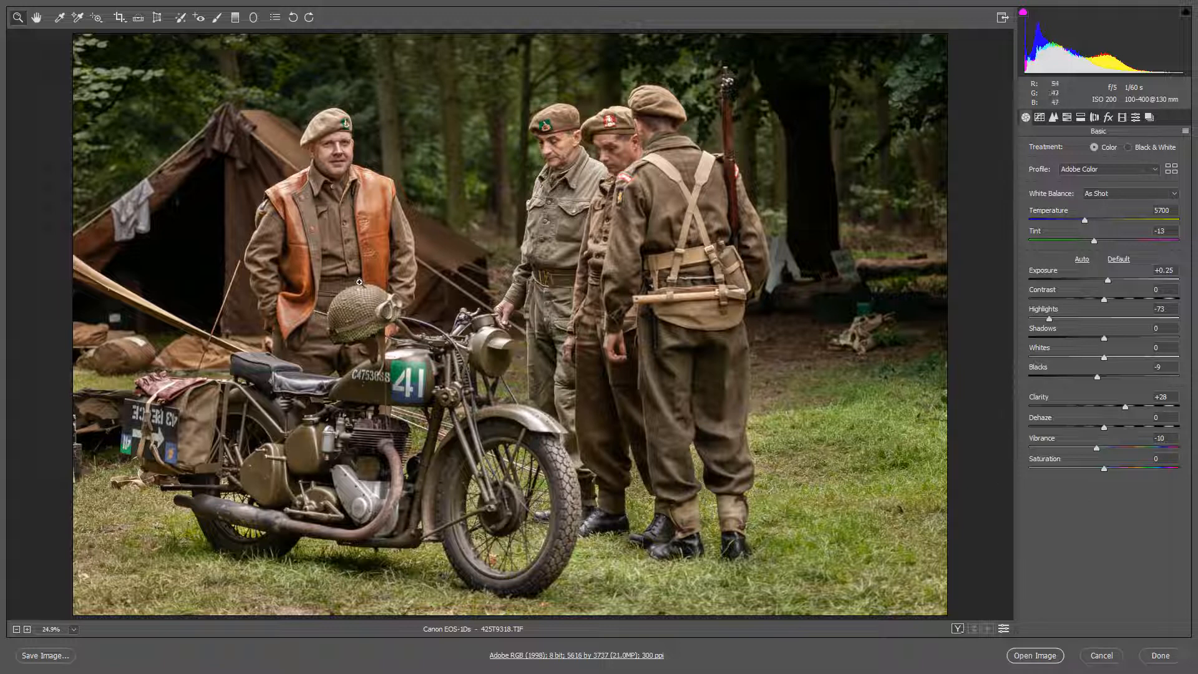
Reactivate the Adjustment Brush and inspect the face adjustment's pin and its painted area.
click(216, 17)
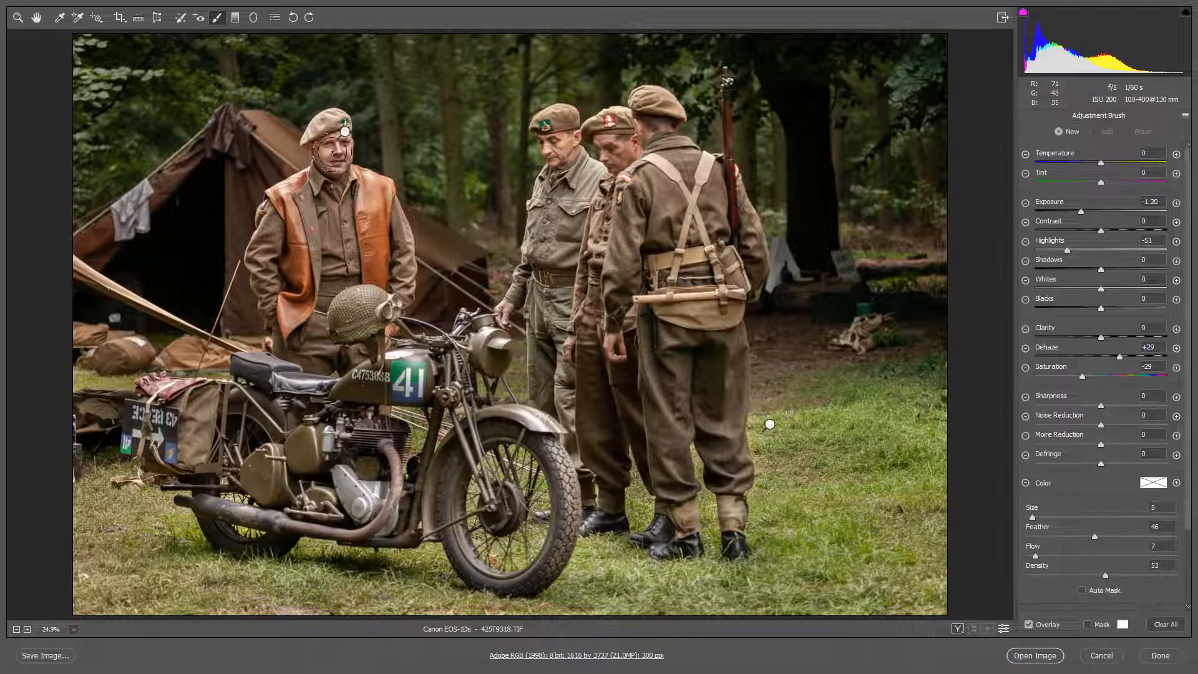
mouse_move(346, 133)
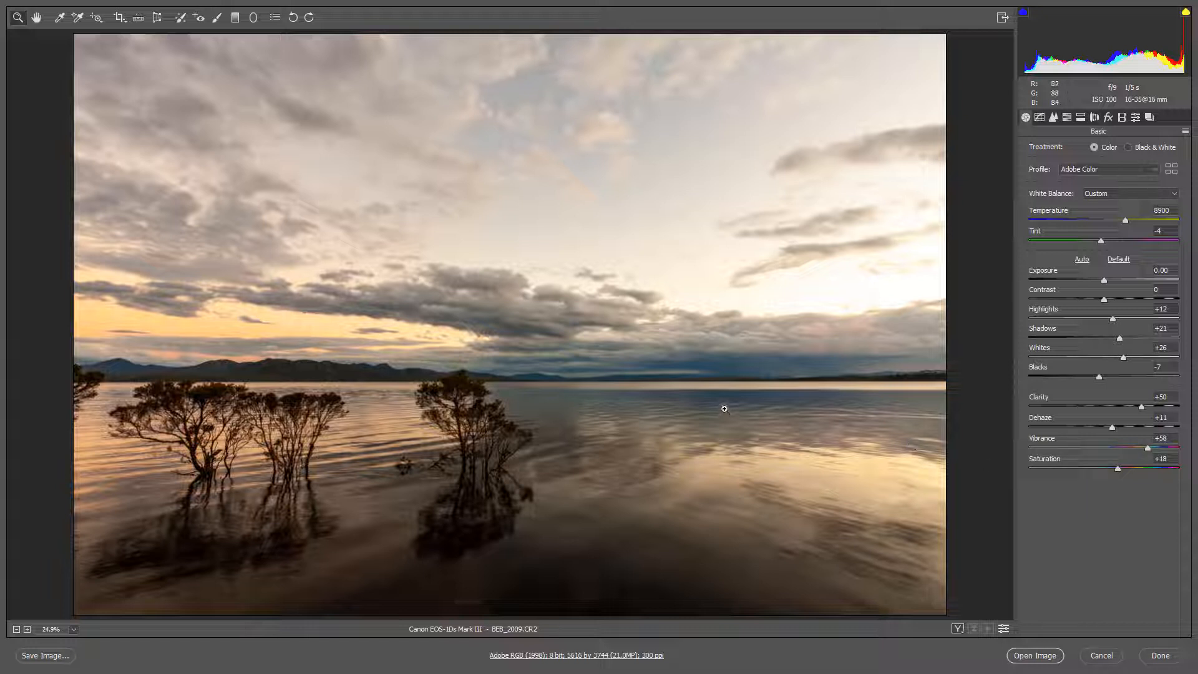
Draw a vertical Graduated Filter from the upper sky to just below the lake horizon and reset its local correction settings.
click(236, 19)
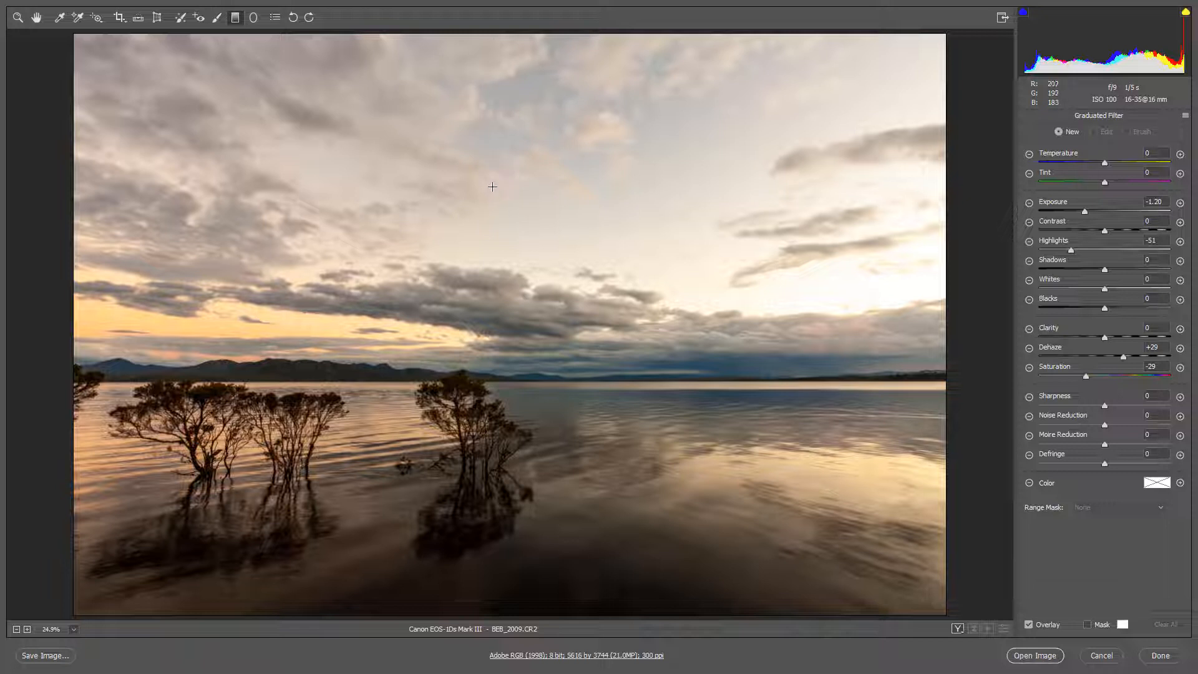
drag(493, 184, 493, 451)
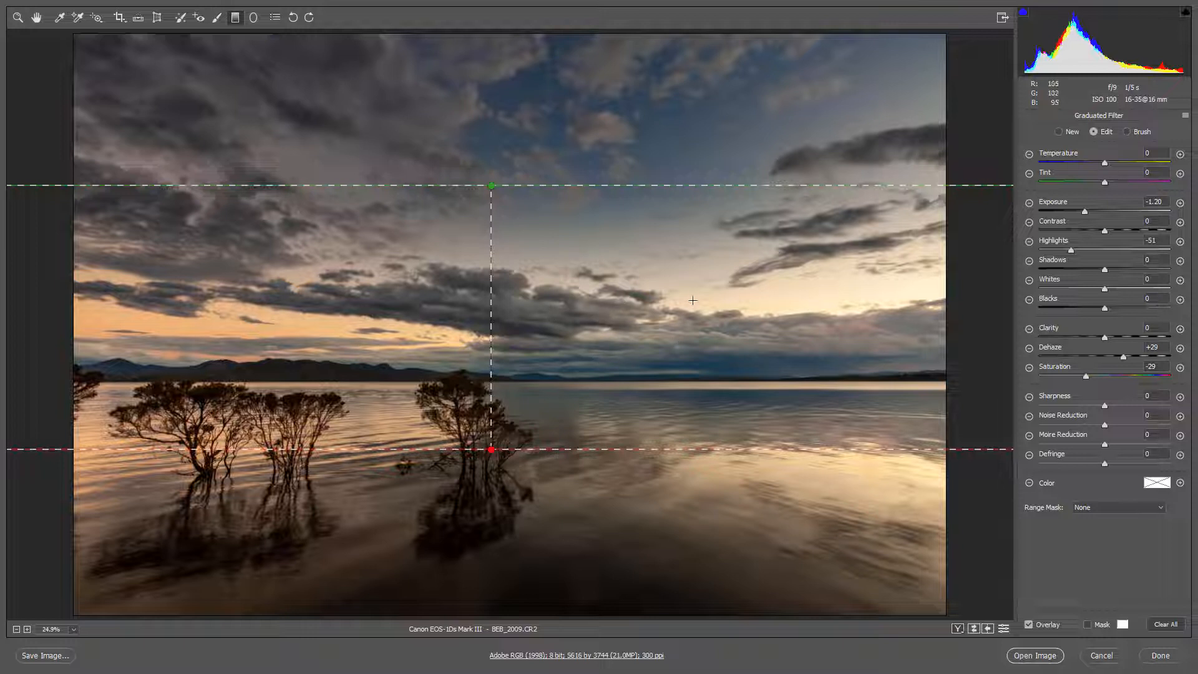
right_click(634, 285)
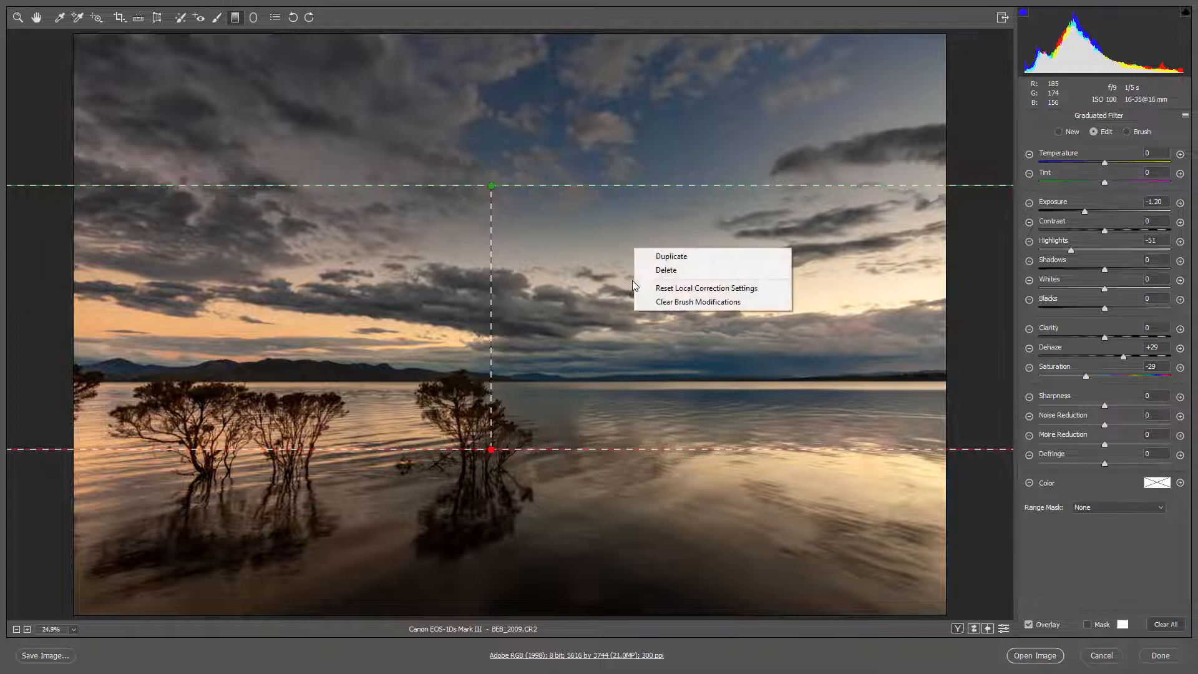
click(668, 291)
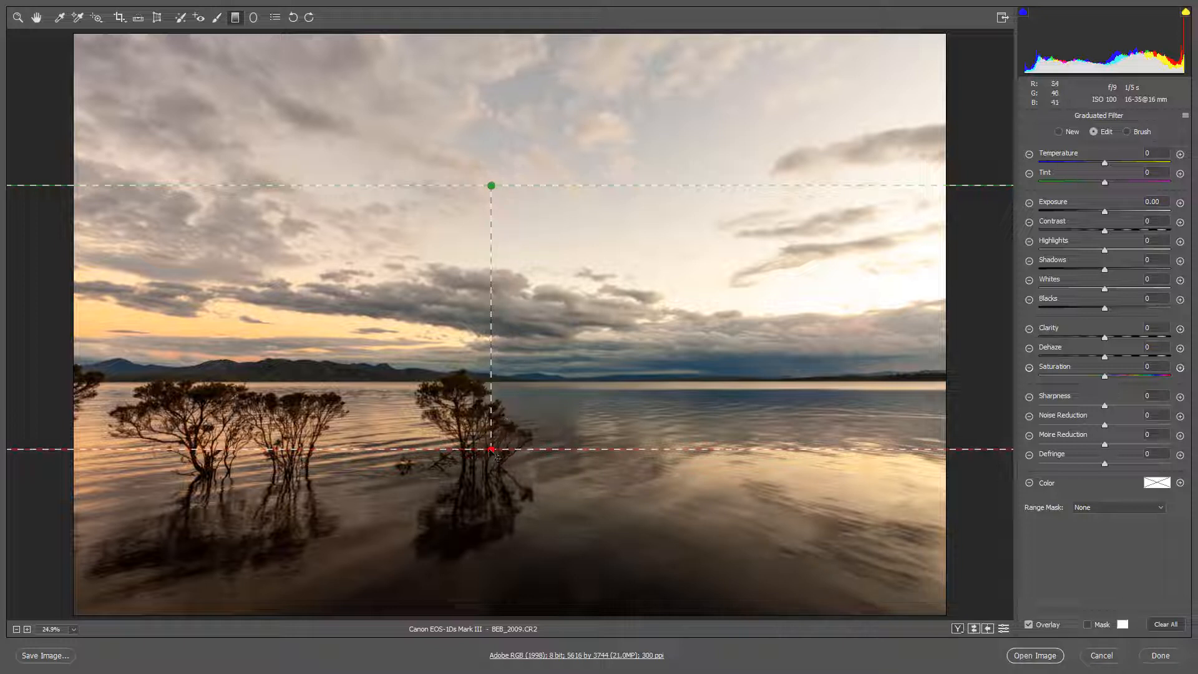
Shorten the Graduated Filter to a narrow band in the upper sky, level its angle, and set Exposure to -2.15.
drag(491, 450, 495, 220)
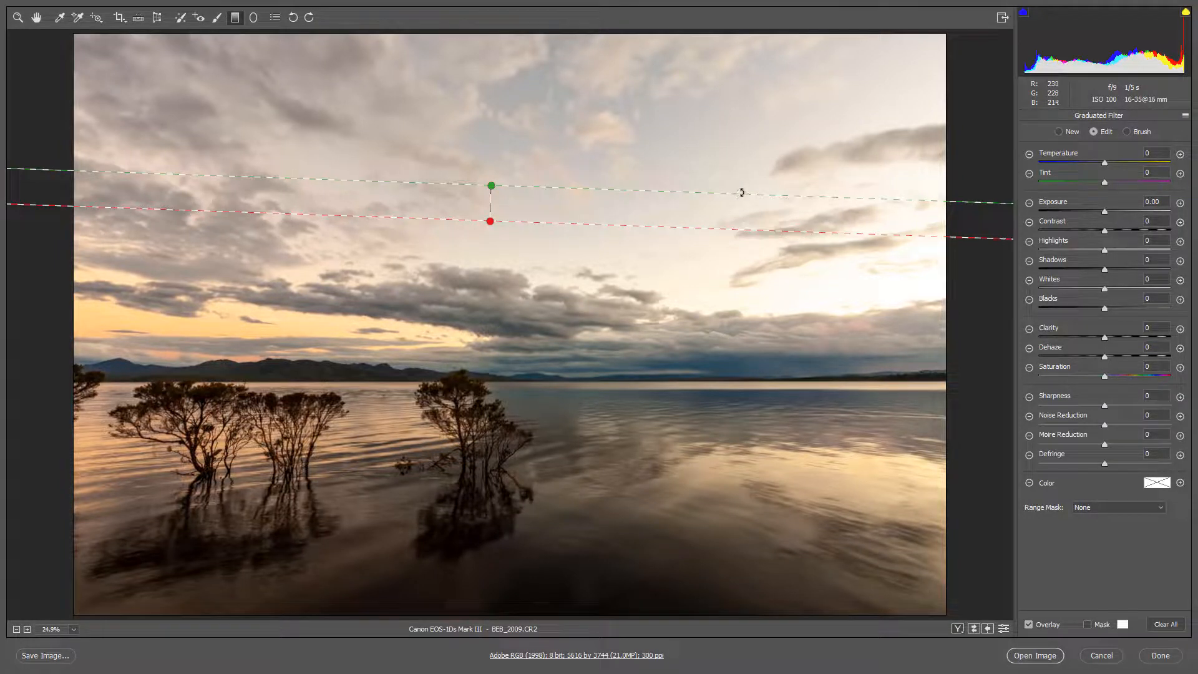
mouse_move(741, 189)
mouse_down()
mouse_move(728, 144)
mouse_move(744, 183)
mouse_move(722, 230)
mouse_move(738, 188)
mouse_up()
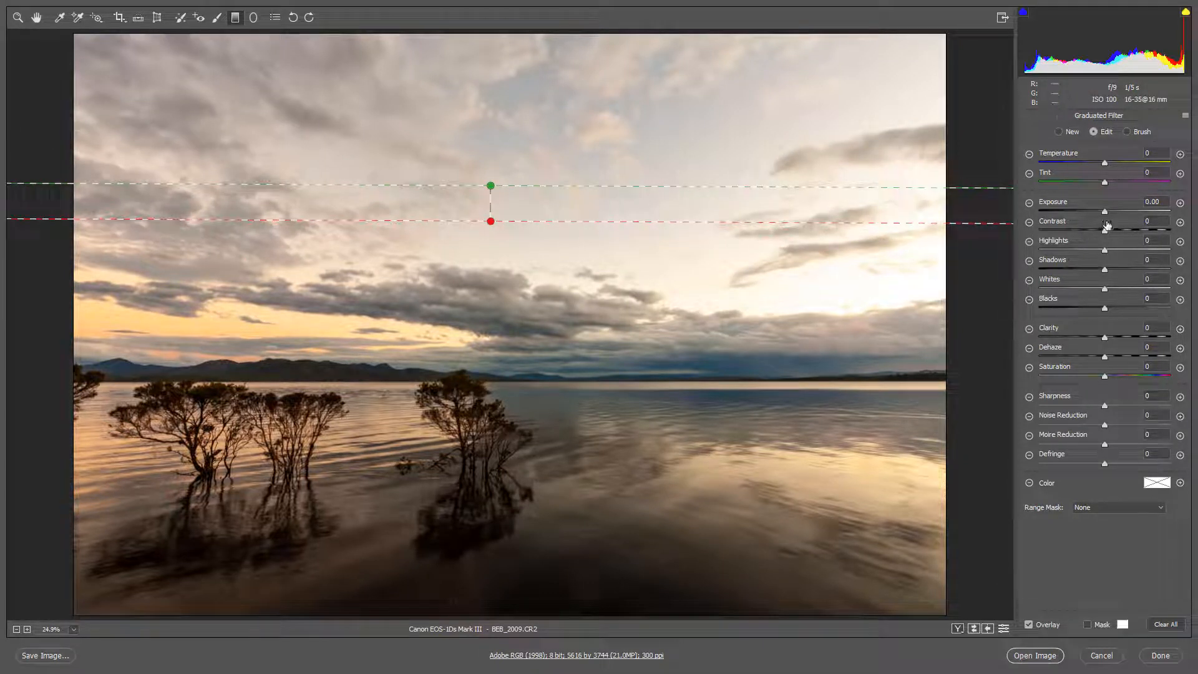
drag(1105, 212, 1072, 214)
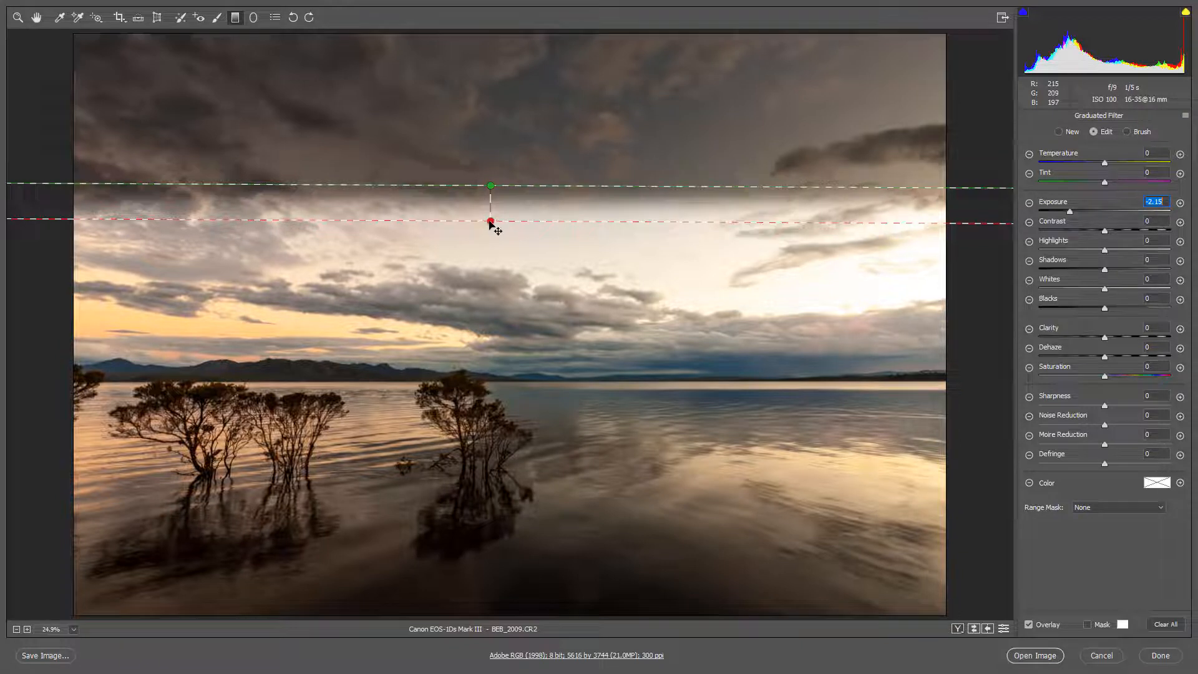
Widen the gradient so it starts higher in the sky and ends on the water just below the lake horizon.
drag(490, 224, 492, 413)
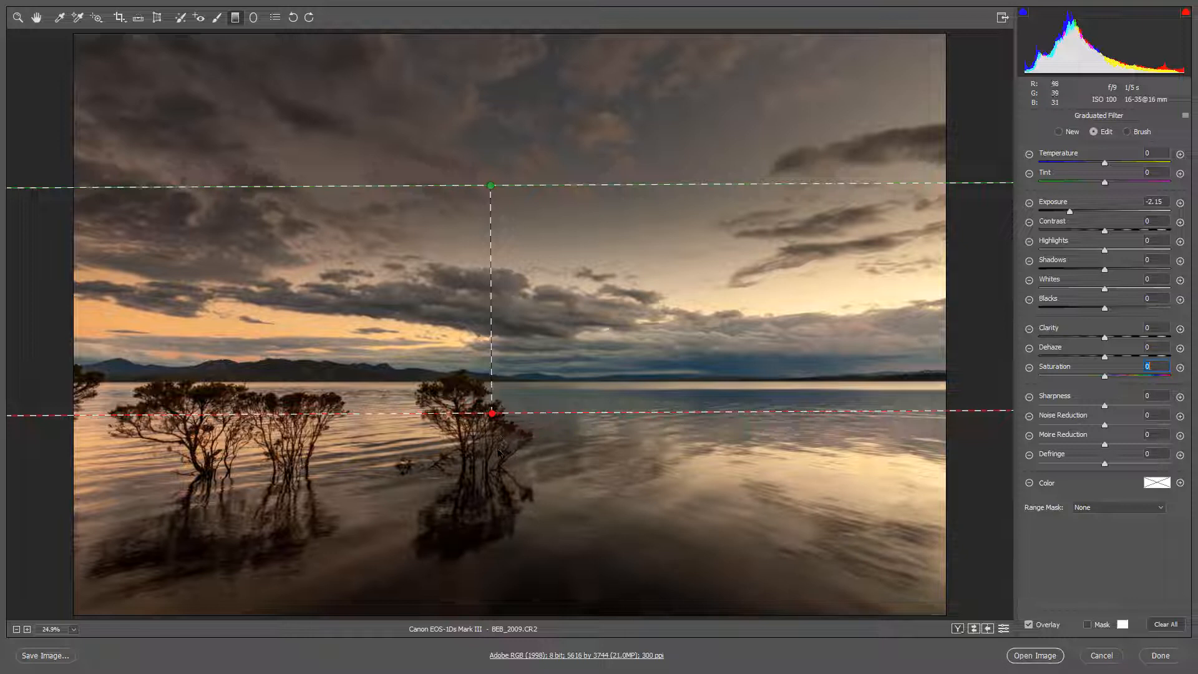
drag(492, 187, 494, 131)
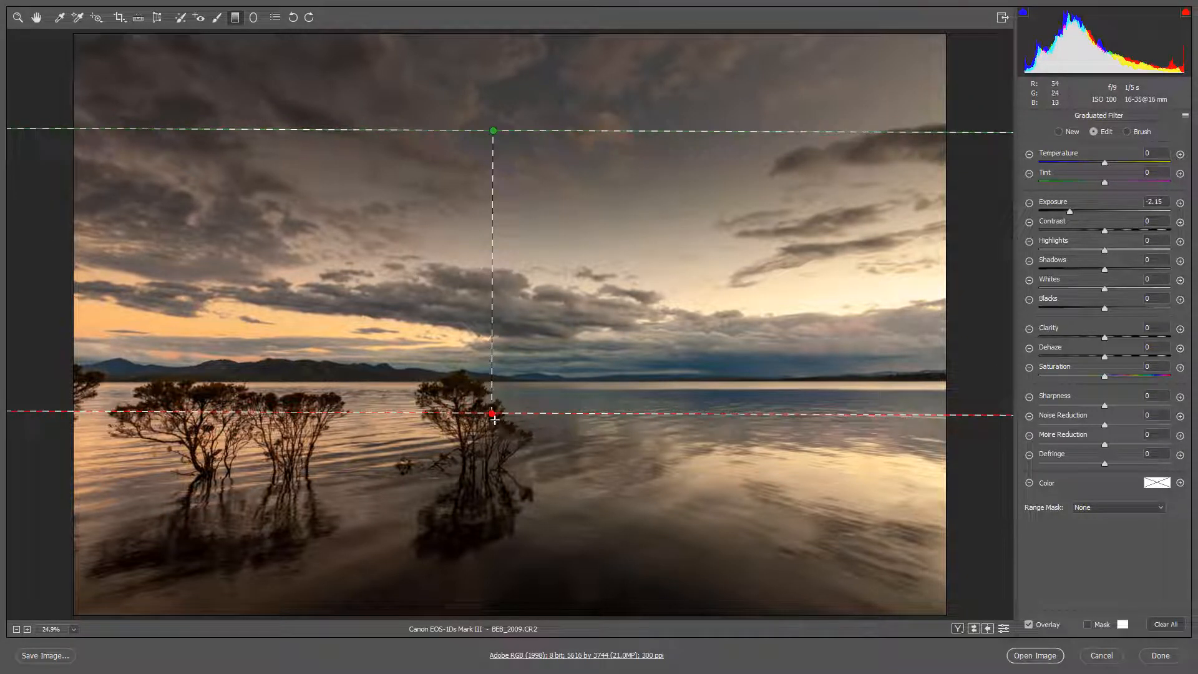
mouse_move(494, 417)
mouse_down()
mouse_move(495, 333)
mouse_move(494, 397)
mouse_up()
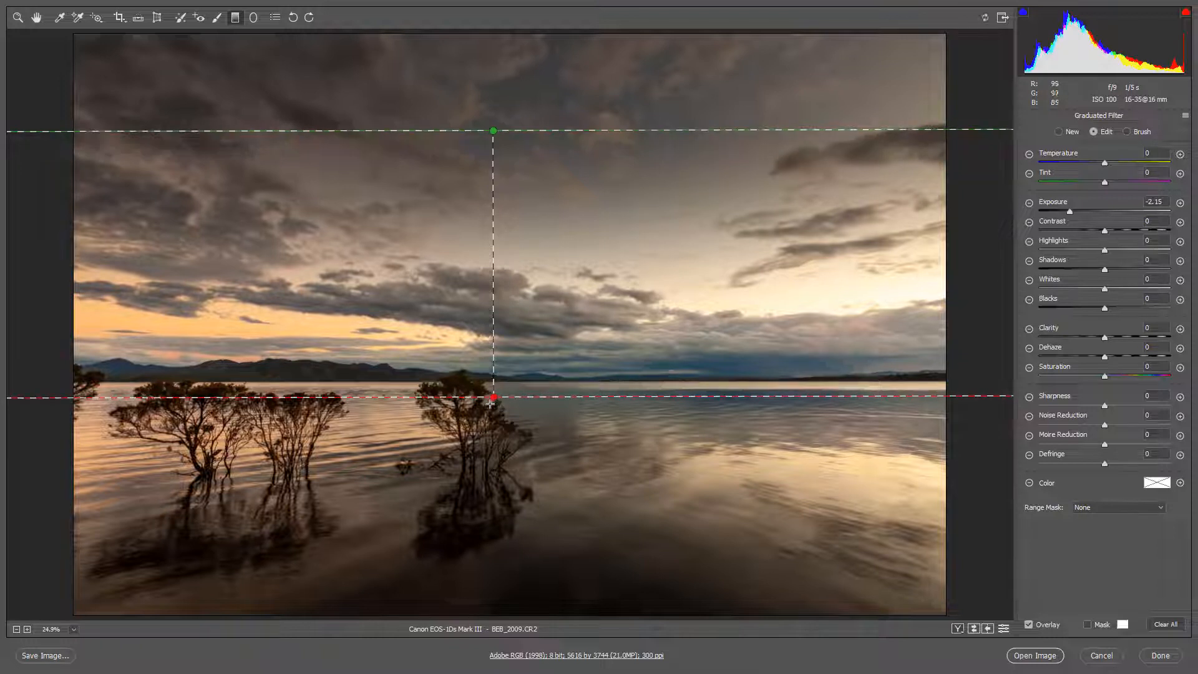
Set the sky filter's Clarity to +36, Saturation to +42 and Blacks to -7.
click(1128, 337)
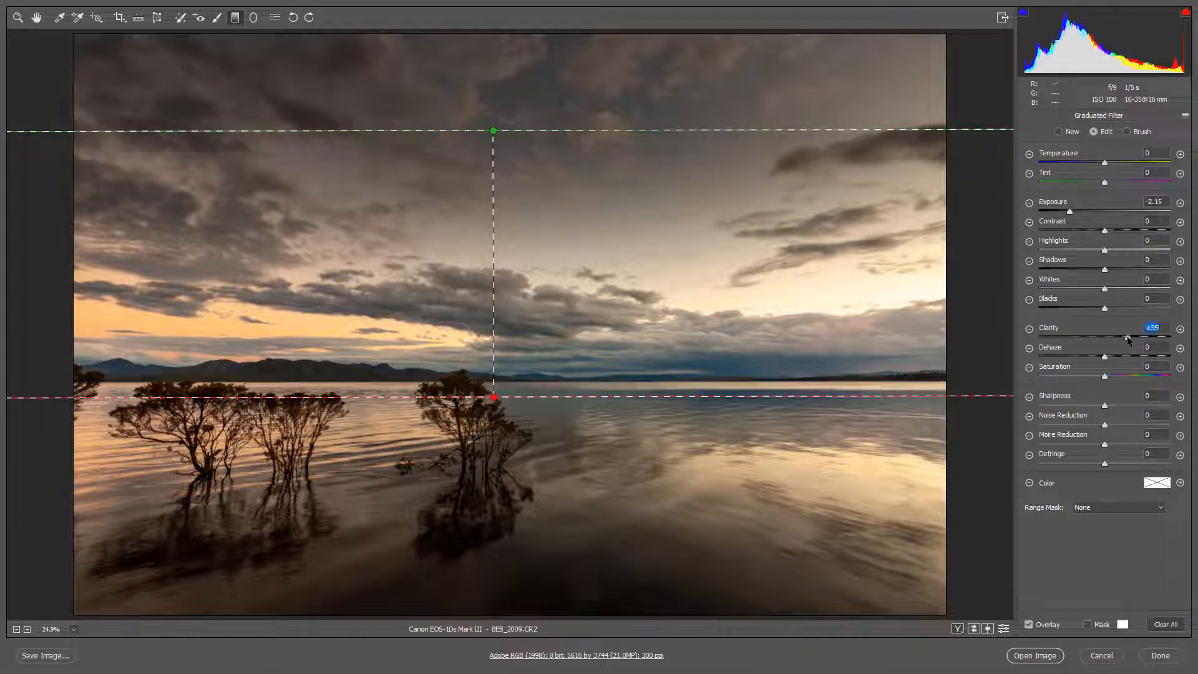
drag(1127, 336, 1131, 377)
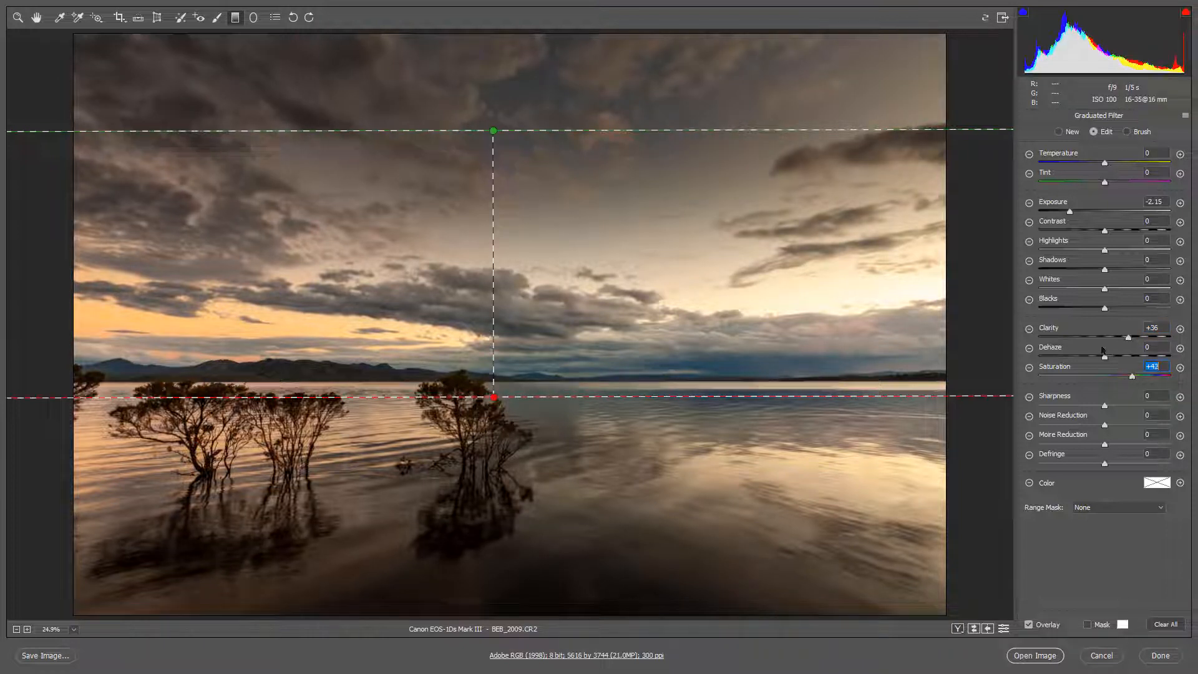
drag(1102, 313, 1100, 319)
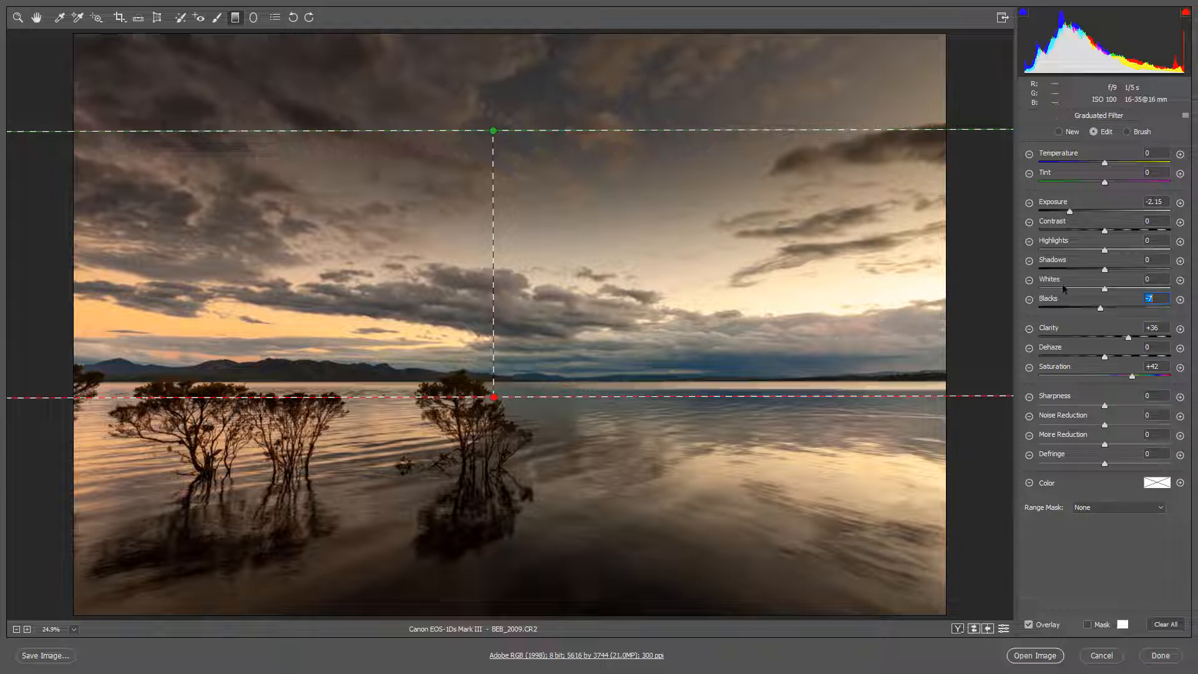
Try Highlights at -66 and Whites at -50 on the sky filter, resetting each to 0.
click(1061, 250)
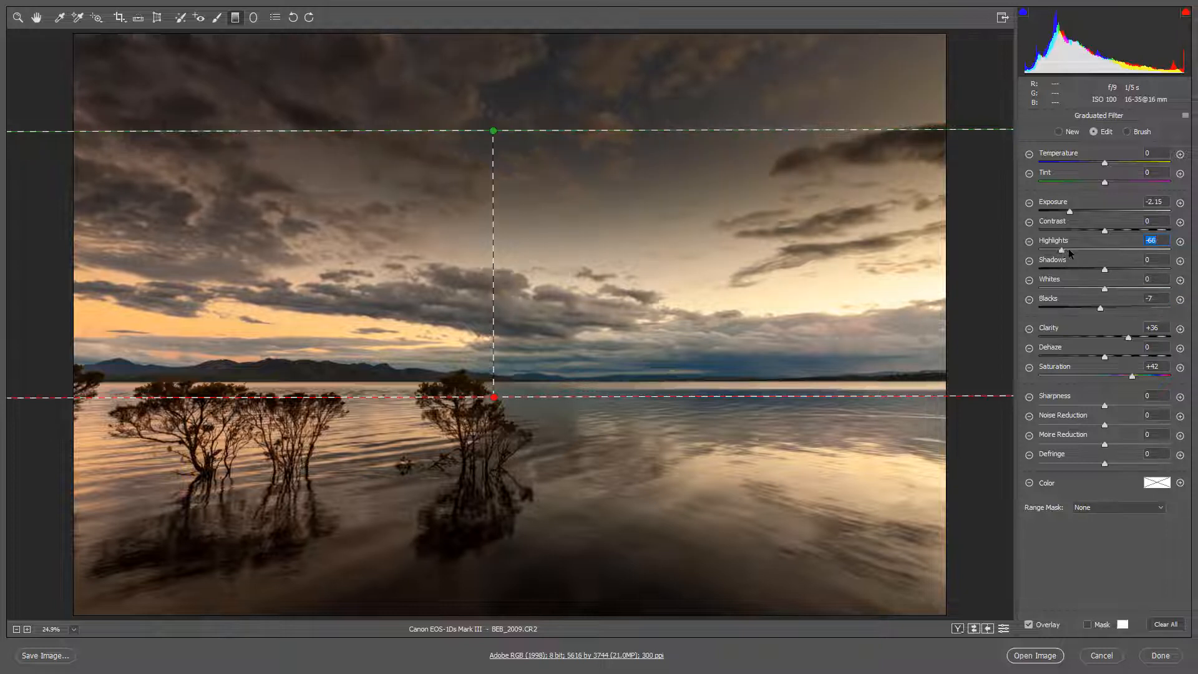
double_click(1063, 251)
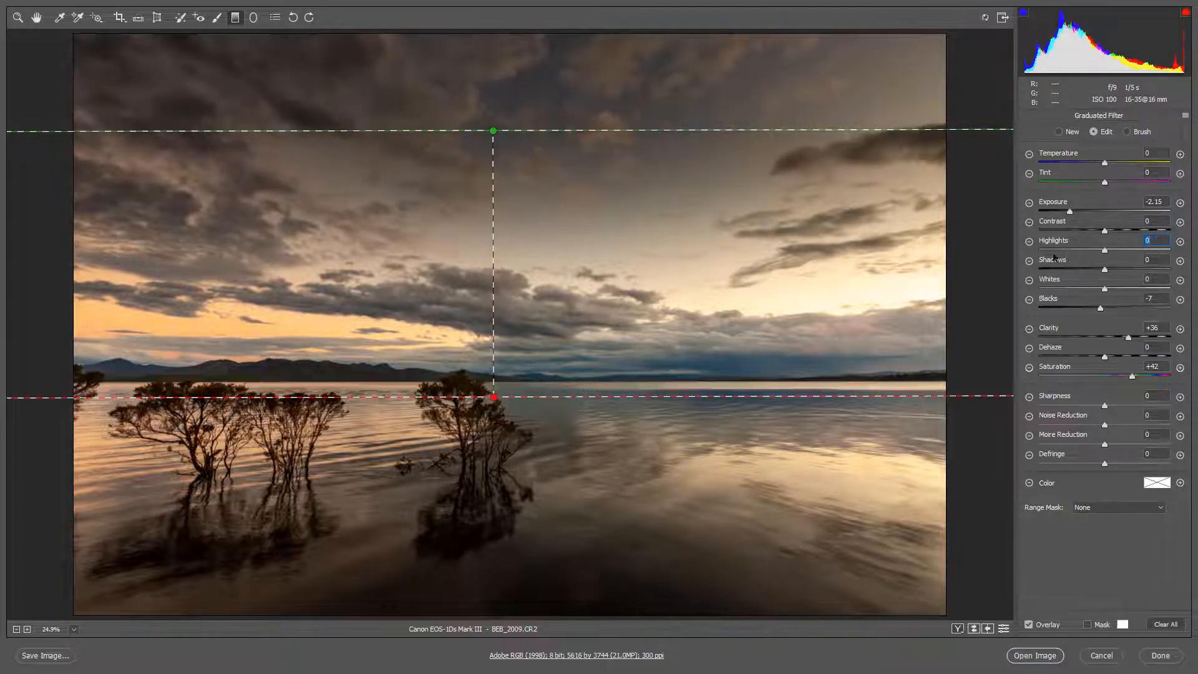
click(1073, 288)
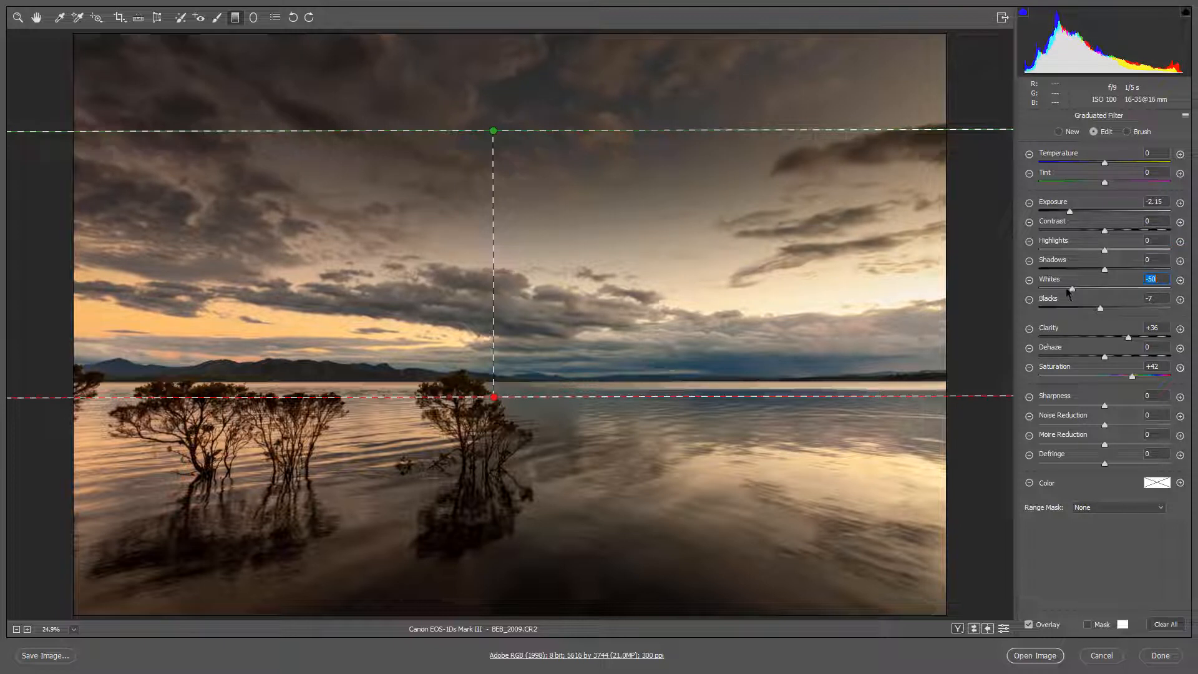
double_click(1073, 289)
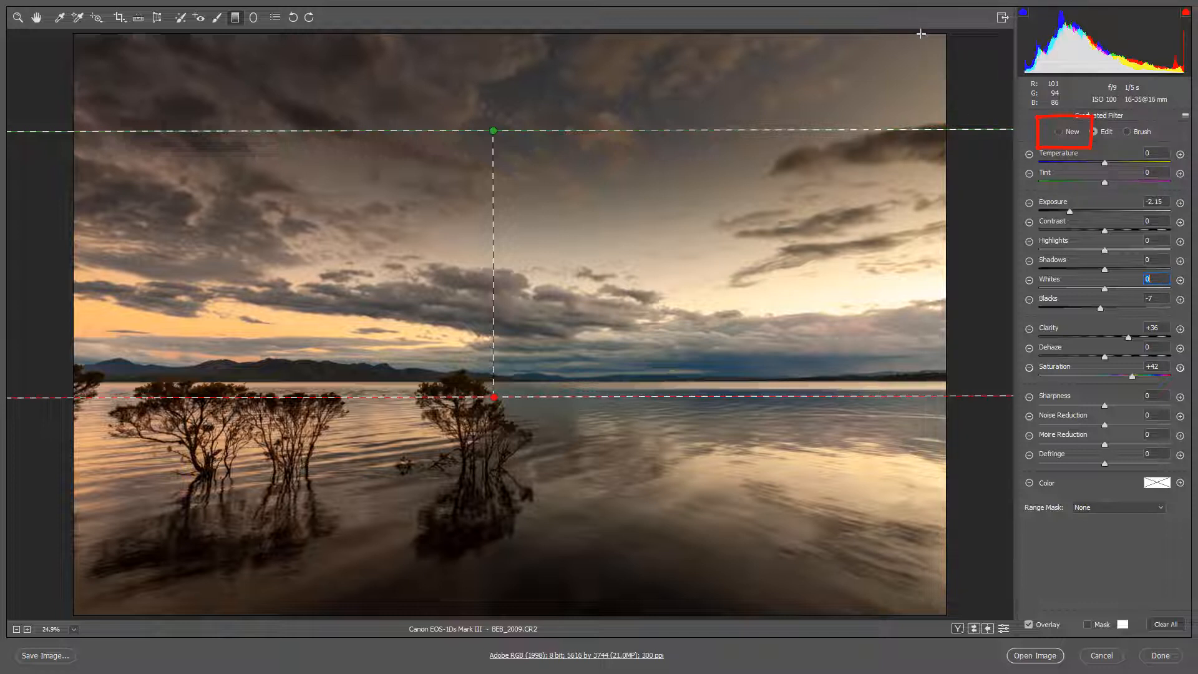
Draw a diagonal Graduated Filter from the photo's upper-right corner, reset its local corrections, tilt it more steeply, and set Exposure to -1.05.
drag(923, 32, 826, 318)
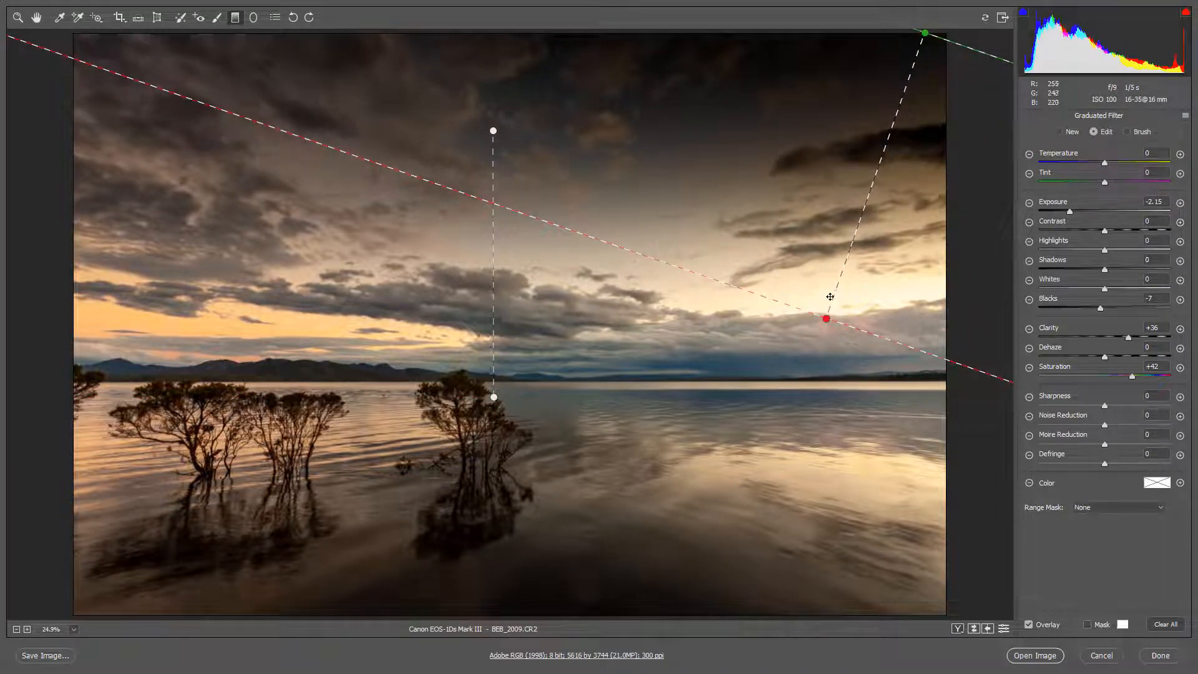
right_click(912, 193)
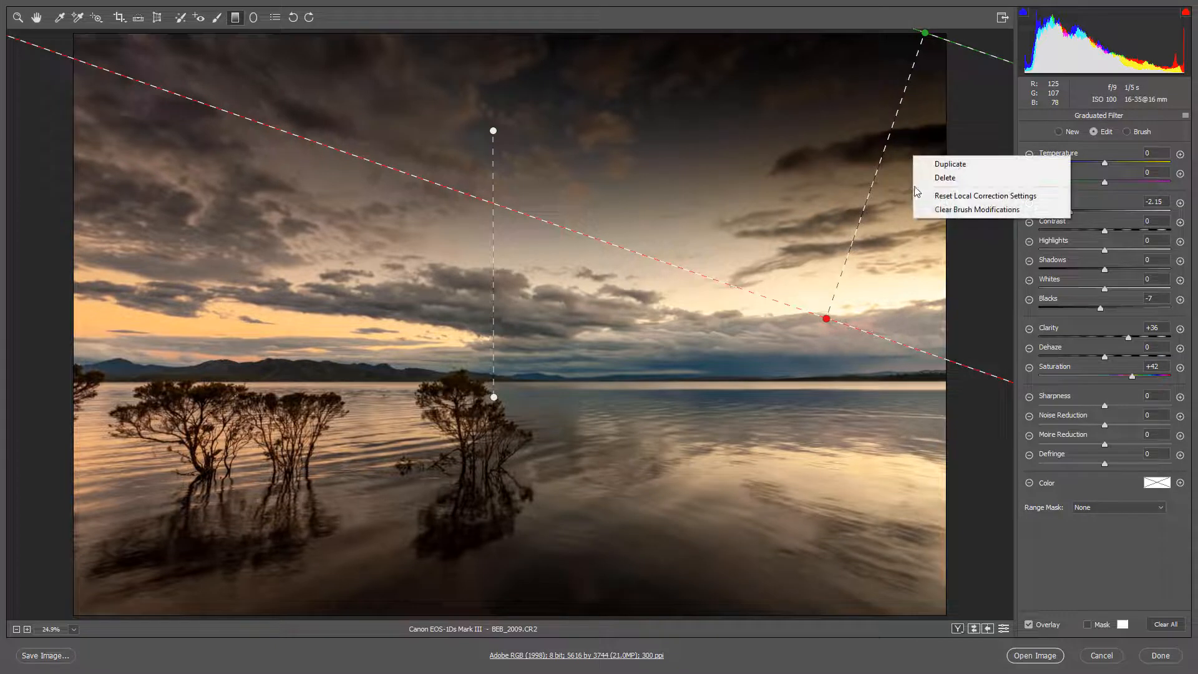
click(941, 195)
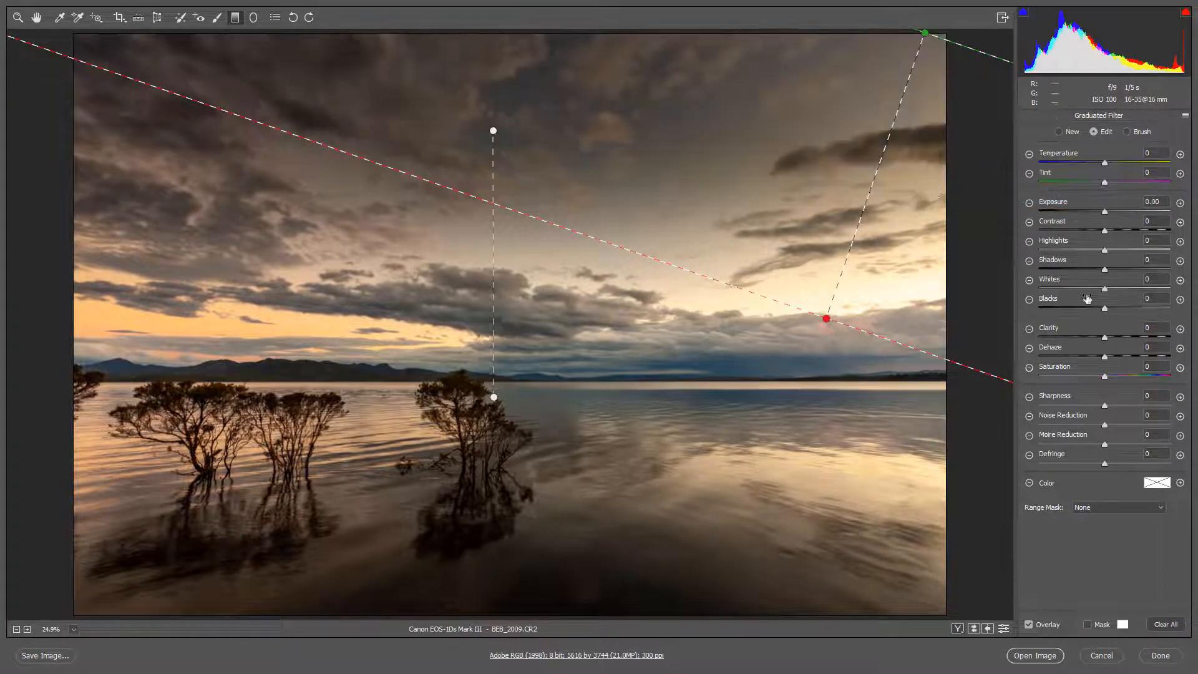
drag(1105, 213, 1095, 214)
drag(981, 369, 980, 430)
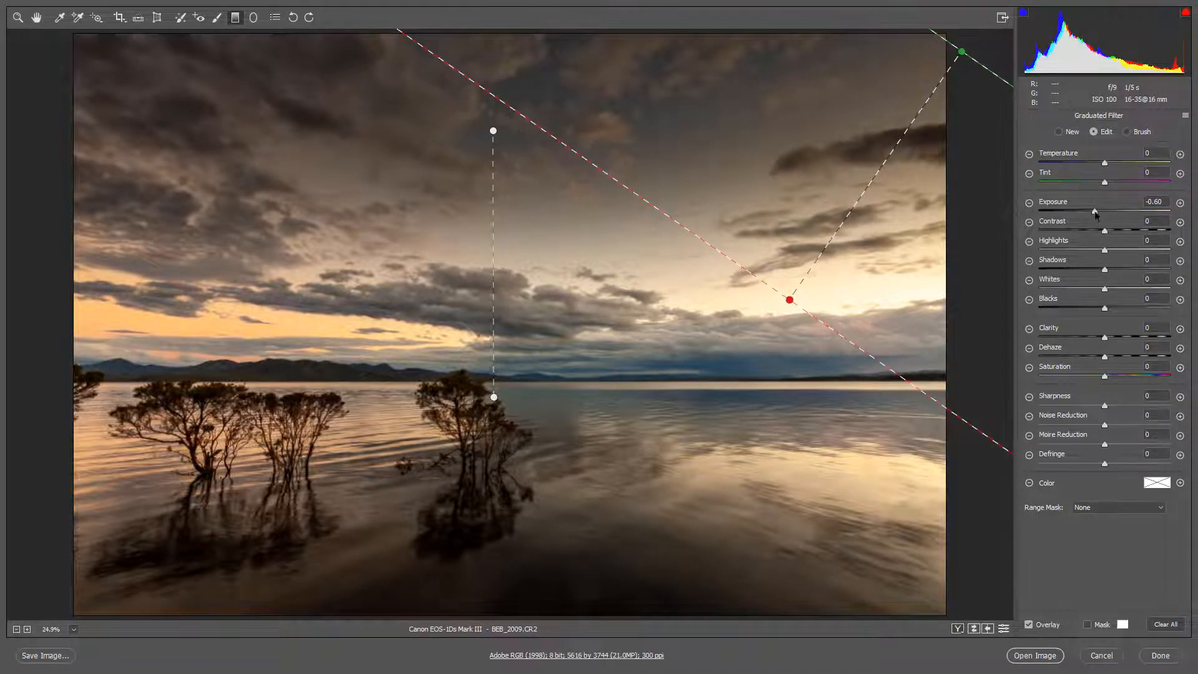
drag(1096, 212, 1089, 214)
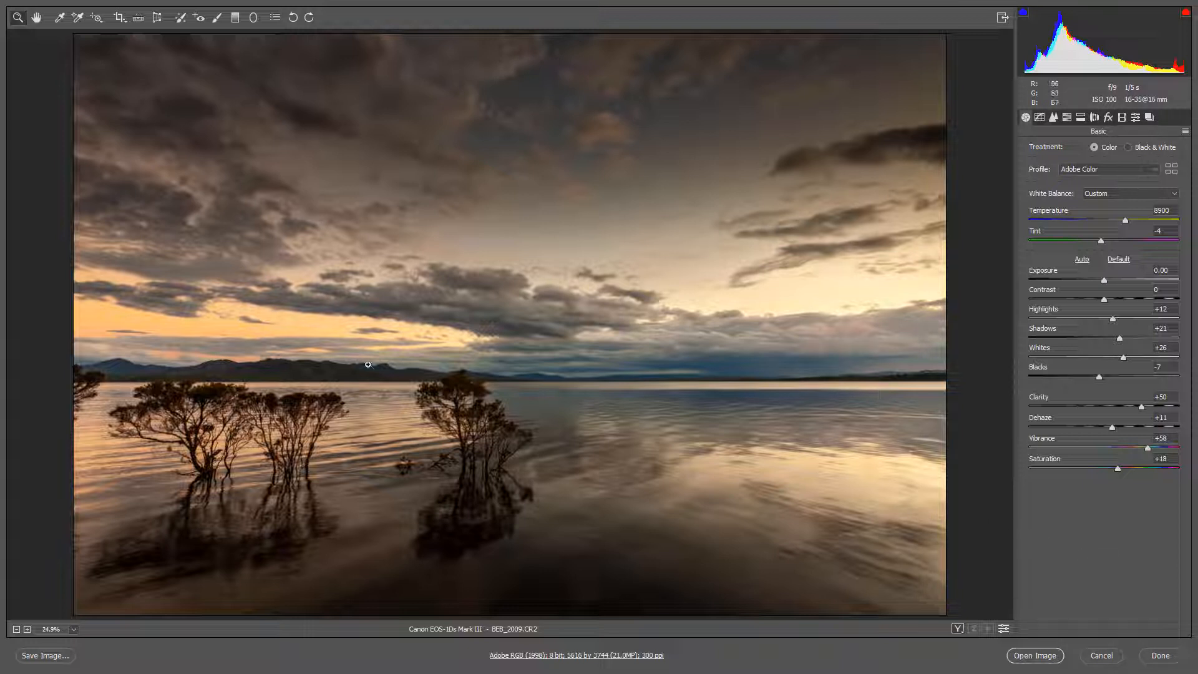
Reactivate the Graduated Filter and delete the diagonal filter over the upper-right sky.
click(235, 17)
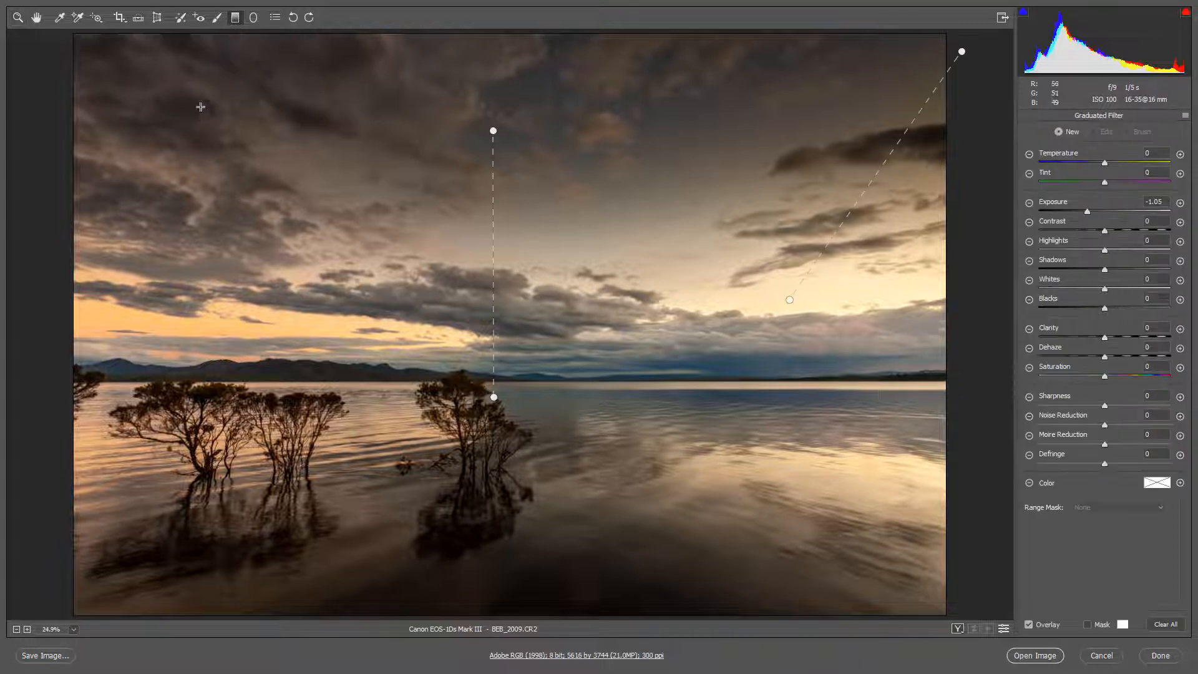
click(494, 398)
click(494, 397)
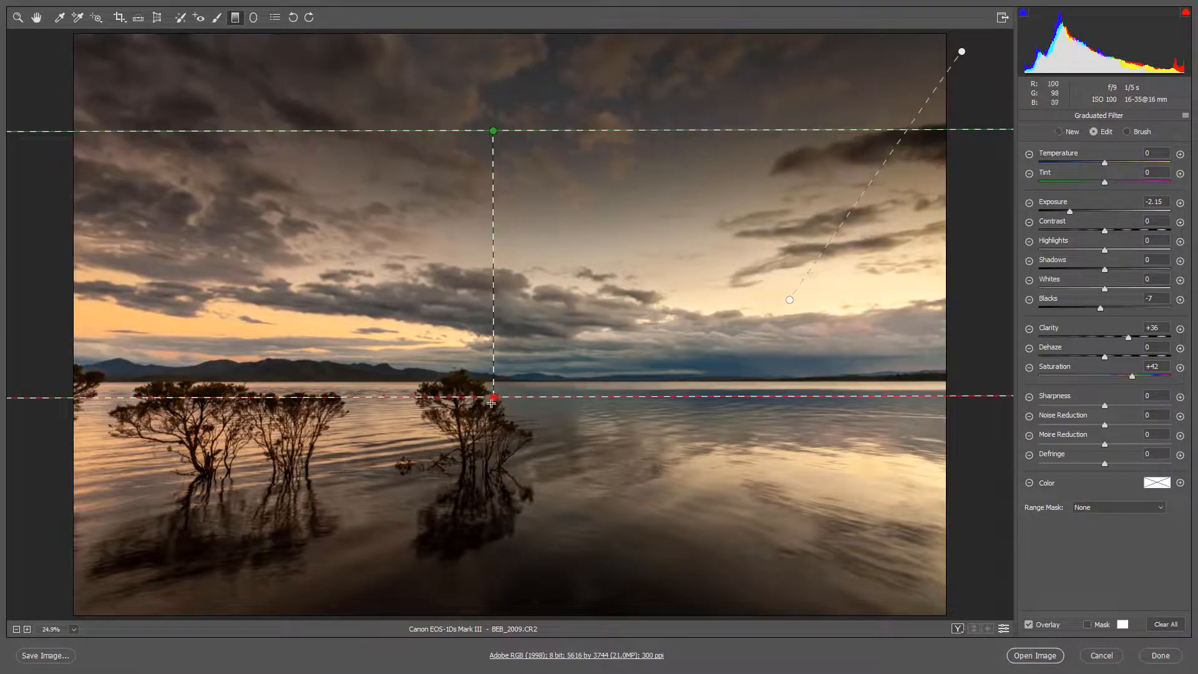
click(962, 52)
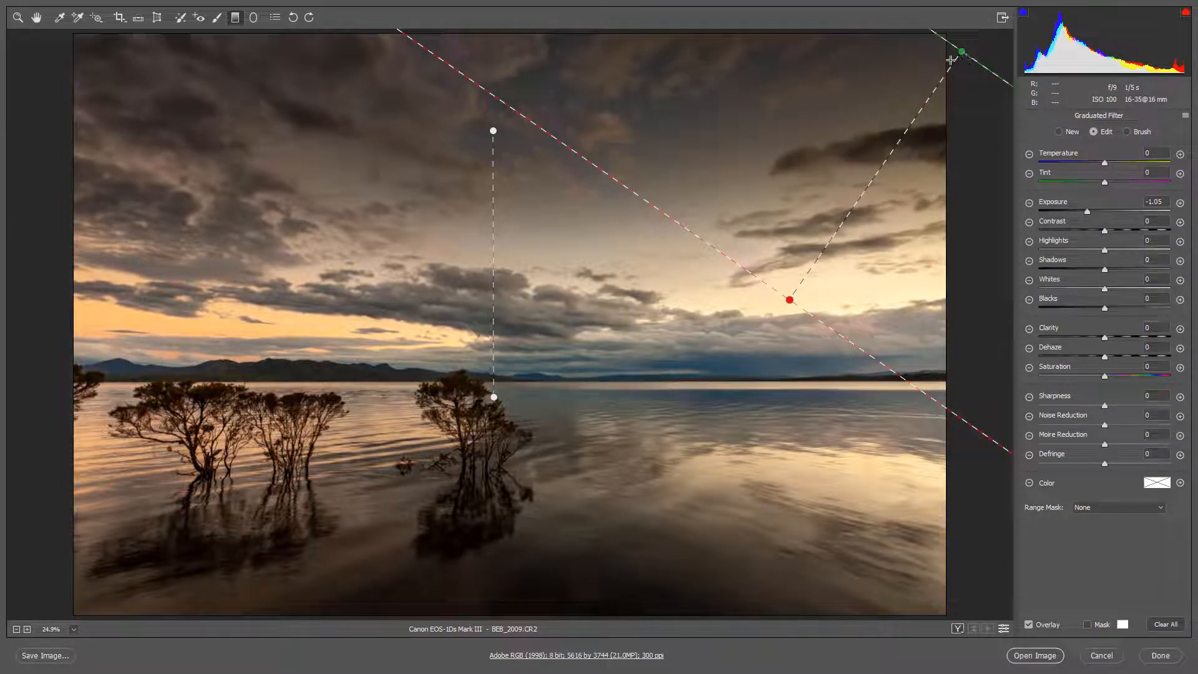
key(Delete)
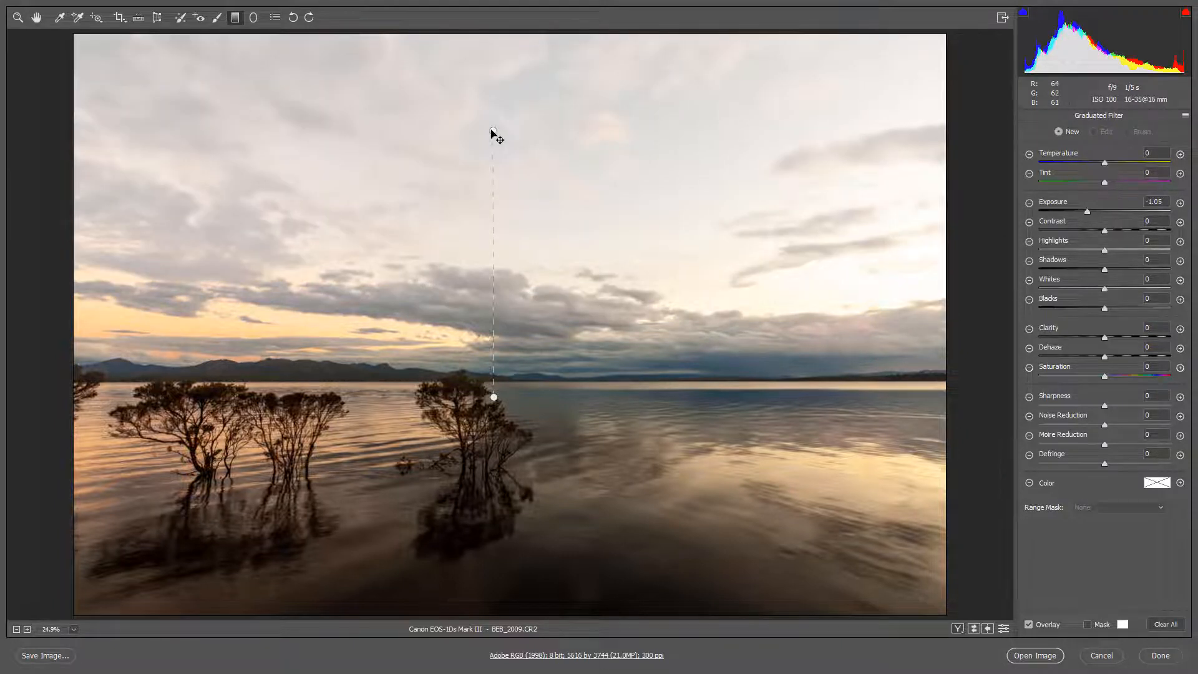
Select the vertical sky filter, try an orange tint, and apply a blue color with hue 215 and saturation 57.
click(493, 133)
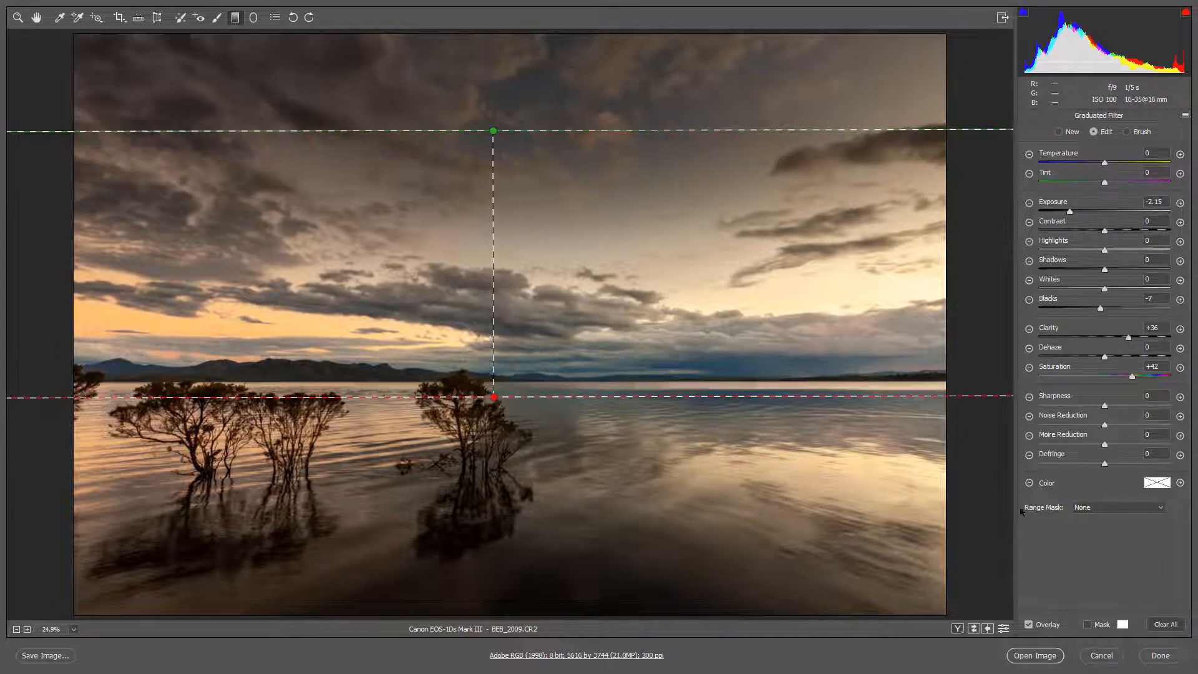
click(1159, 485)
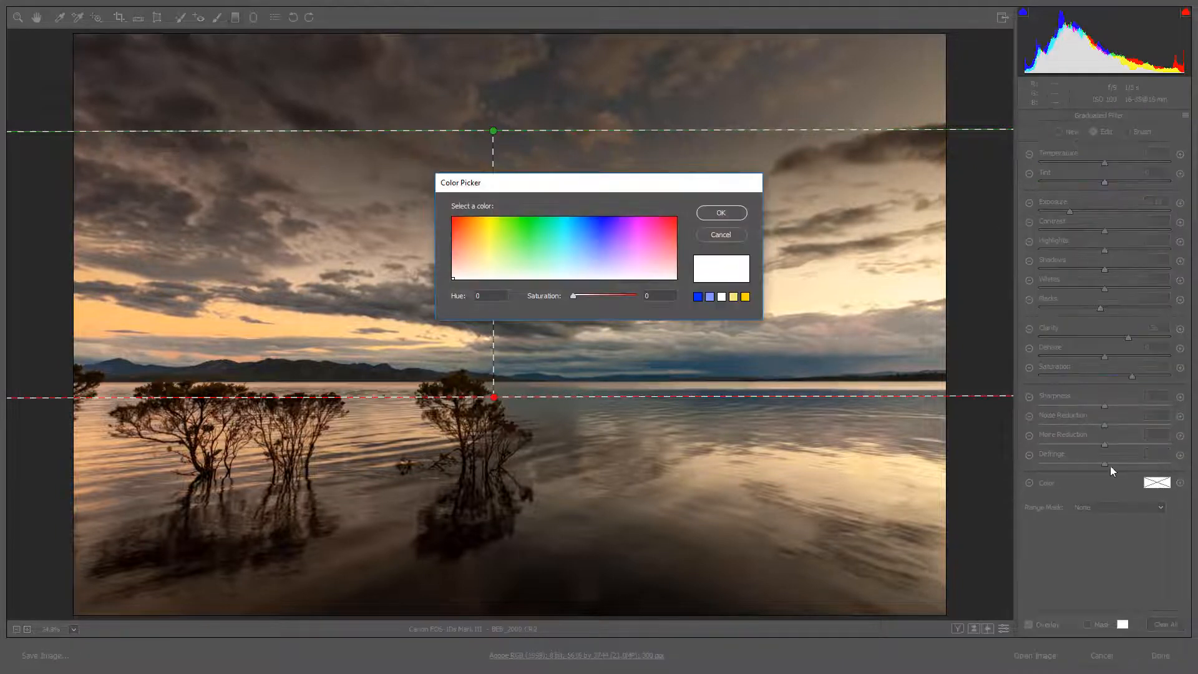
drag(655, 201, 749, 454)
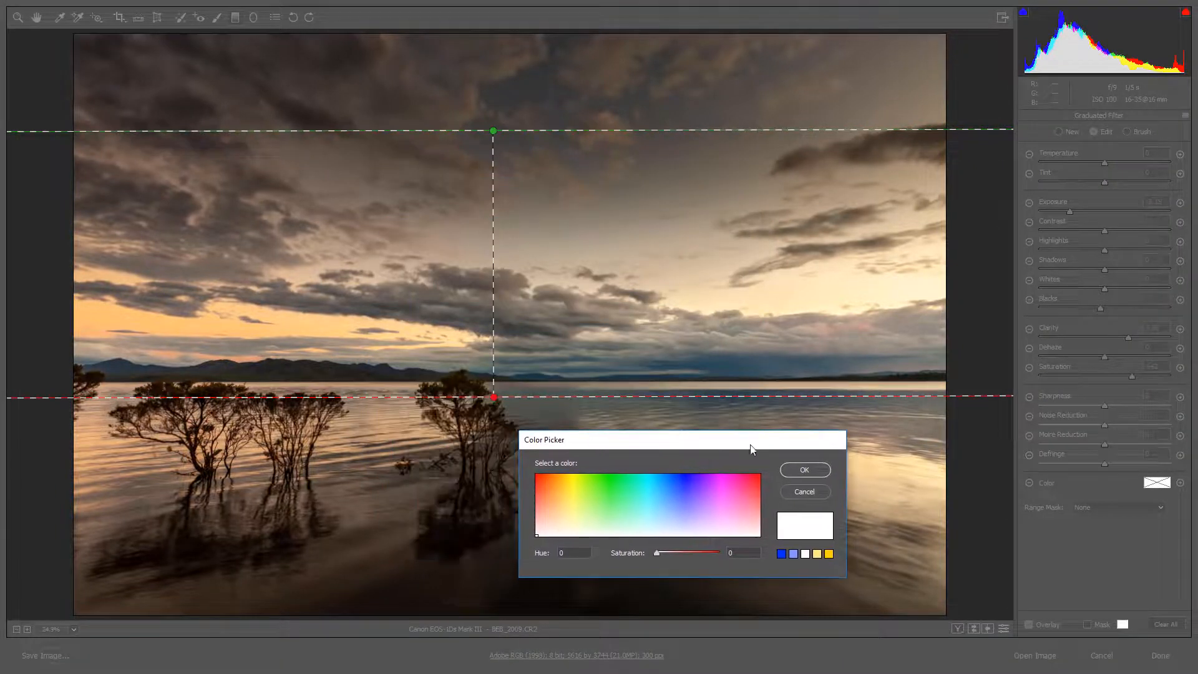
click(537, 473)
click(551, 475)
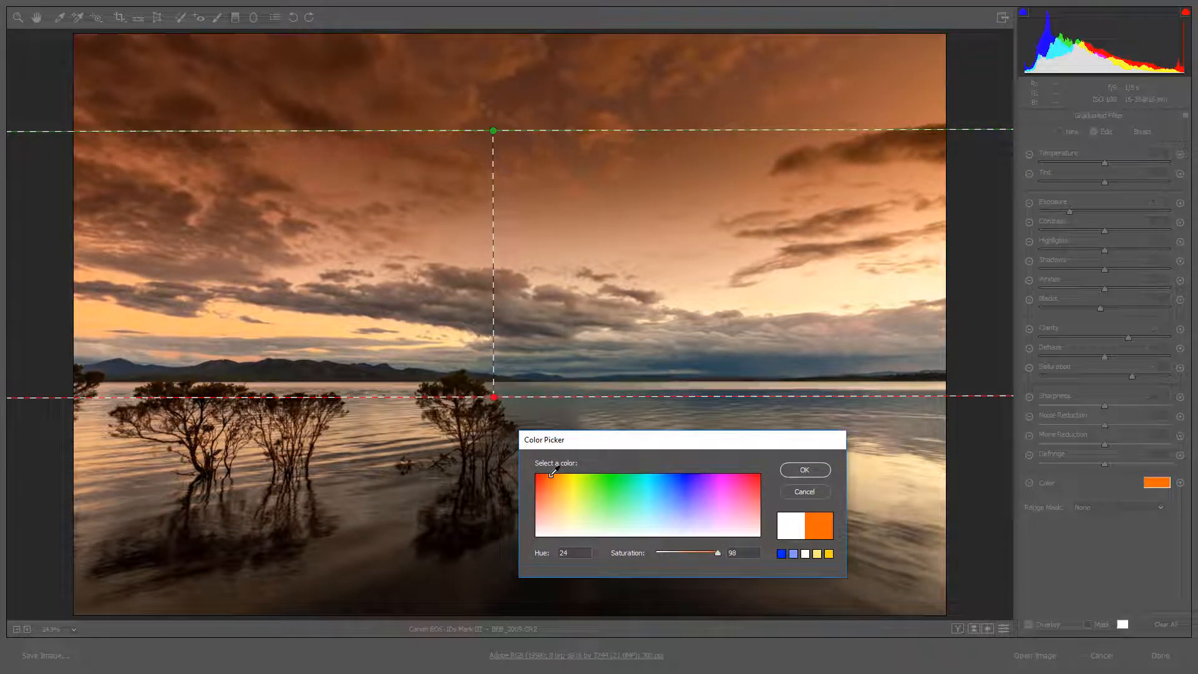
mouse_move(552, 474)
mouse_down()
mouse_move(757, 474)
mouse_move(538, 465)
mouse_move(674, 460)
mouse_move(673, 471)
mouse_up()
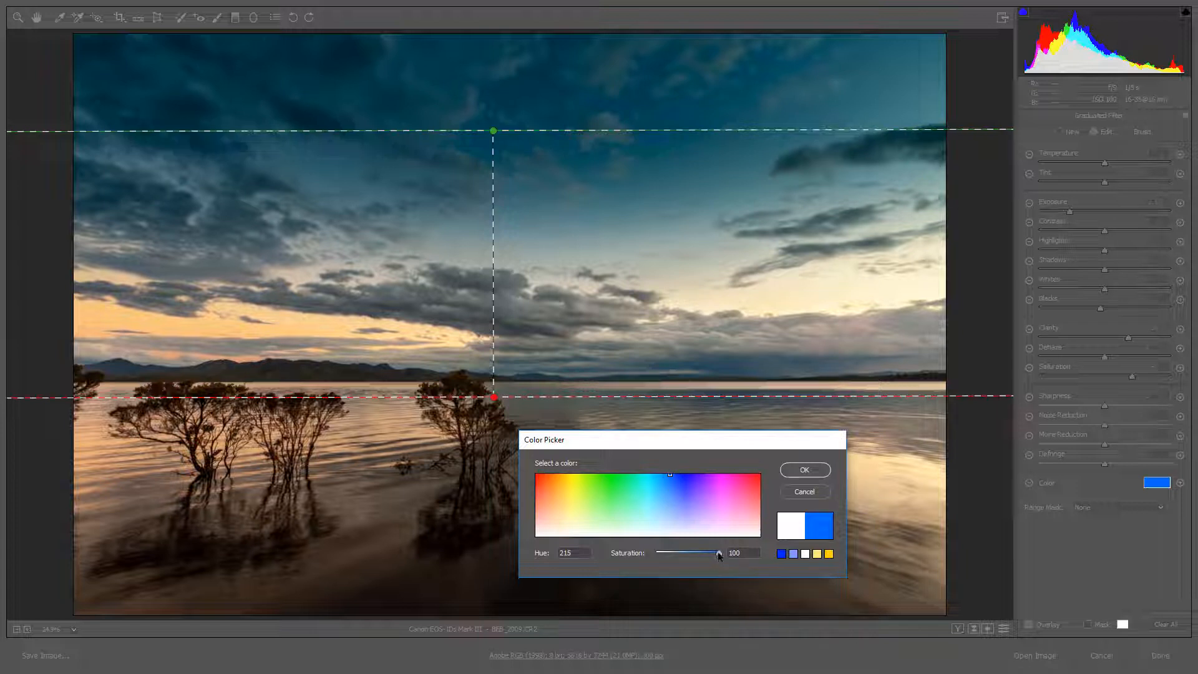
drag(719, 553, 691, 555)
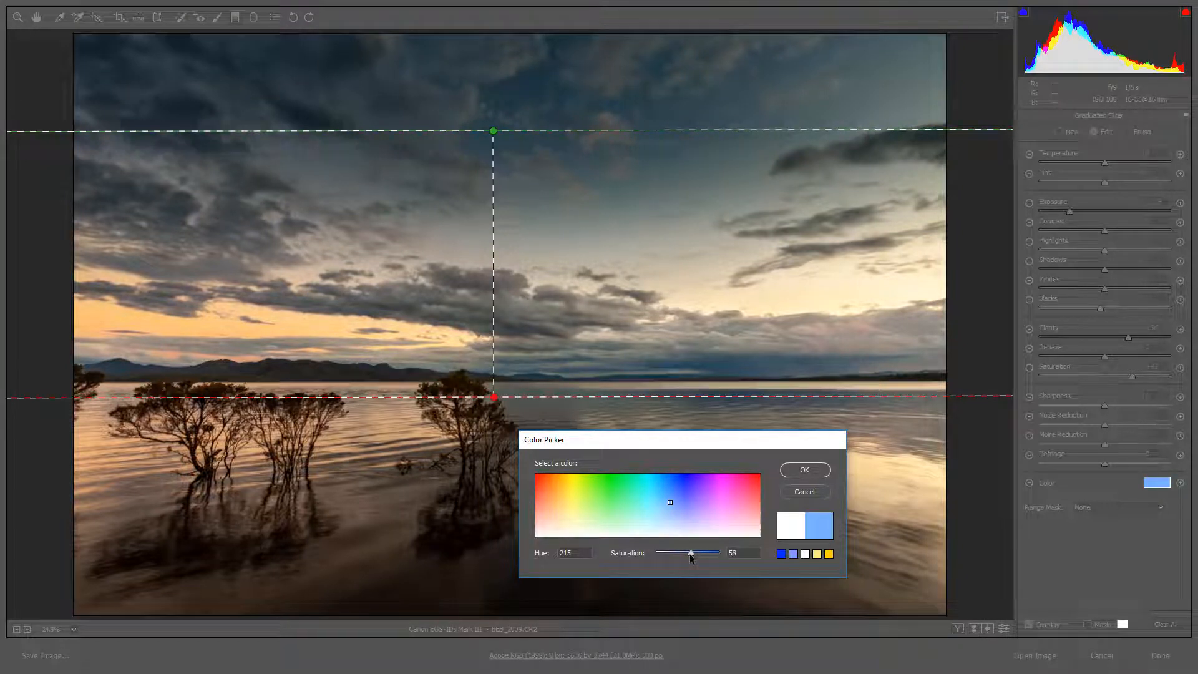
drag(691, 555, 692, 555)
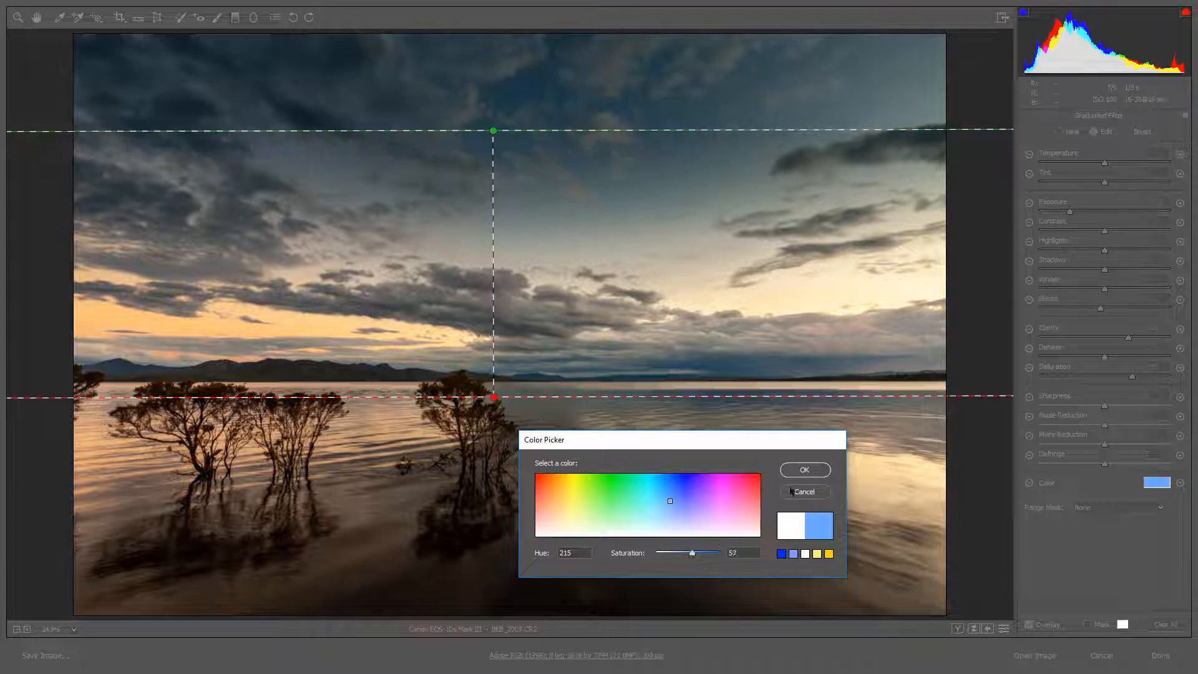
click(804, 469)
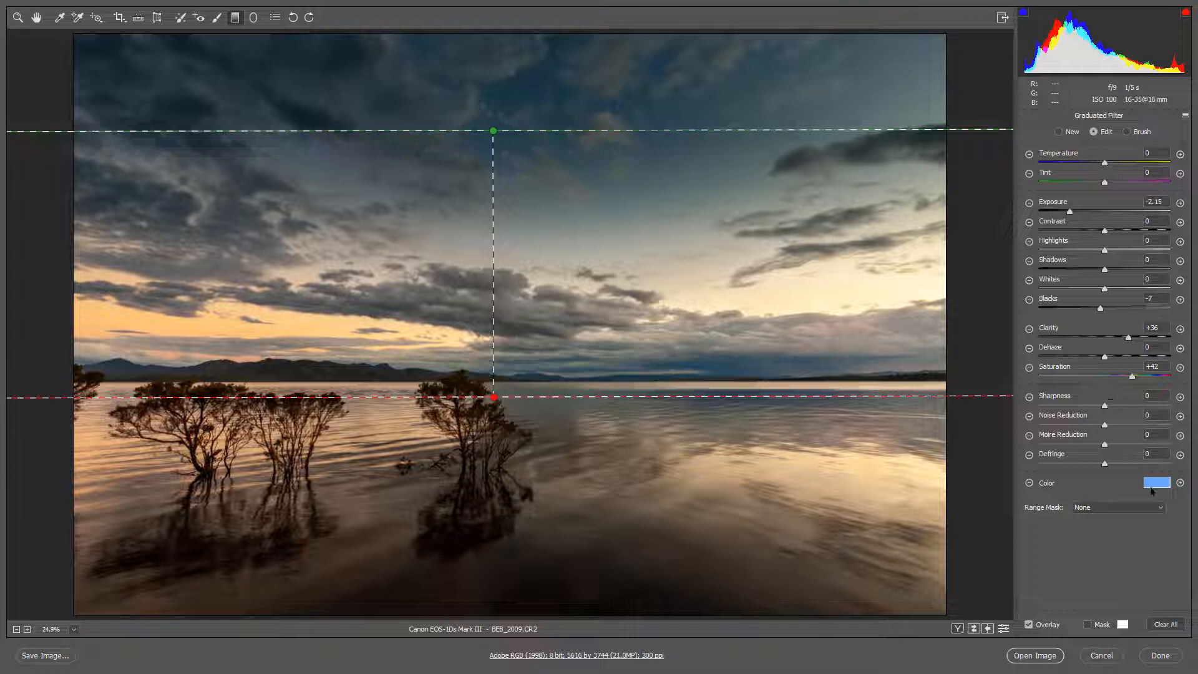
Draw a new diagonal Graduated Filter from the photo's upper-right corner to the clouds above the horizon and set its Exposure to -0.55.
click(949, 31)
drag(949, 31, 786, 338)
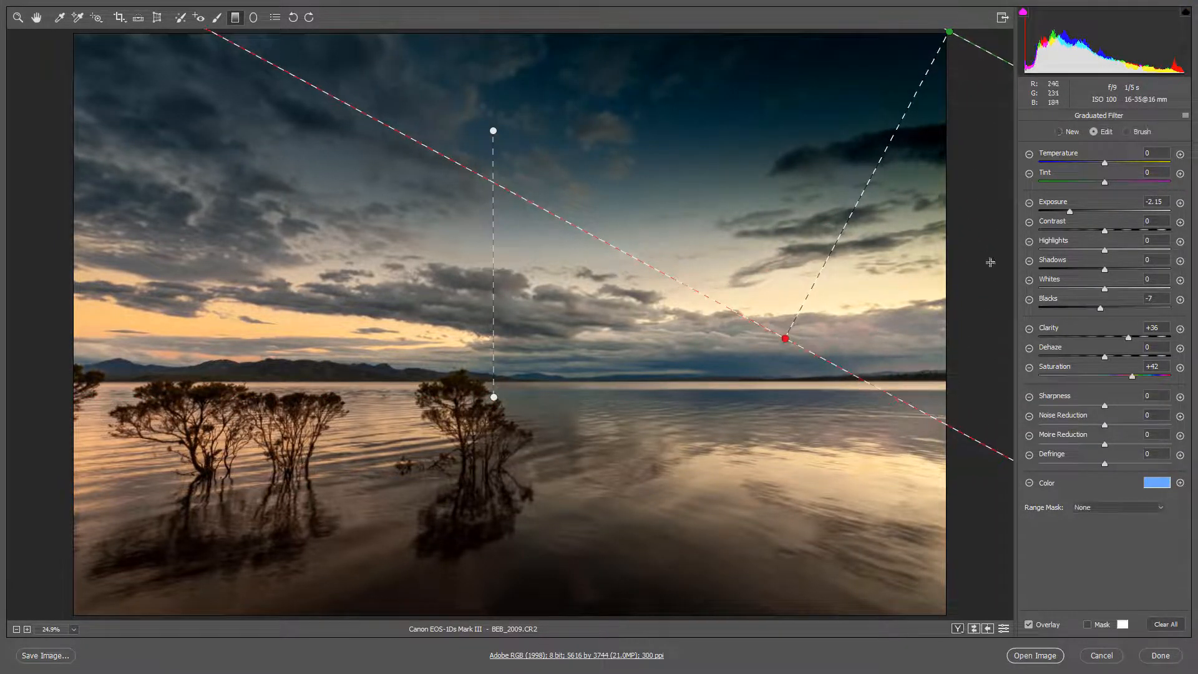
double_click(1071, 212)
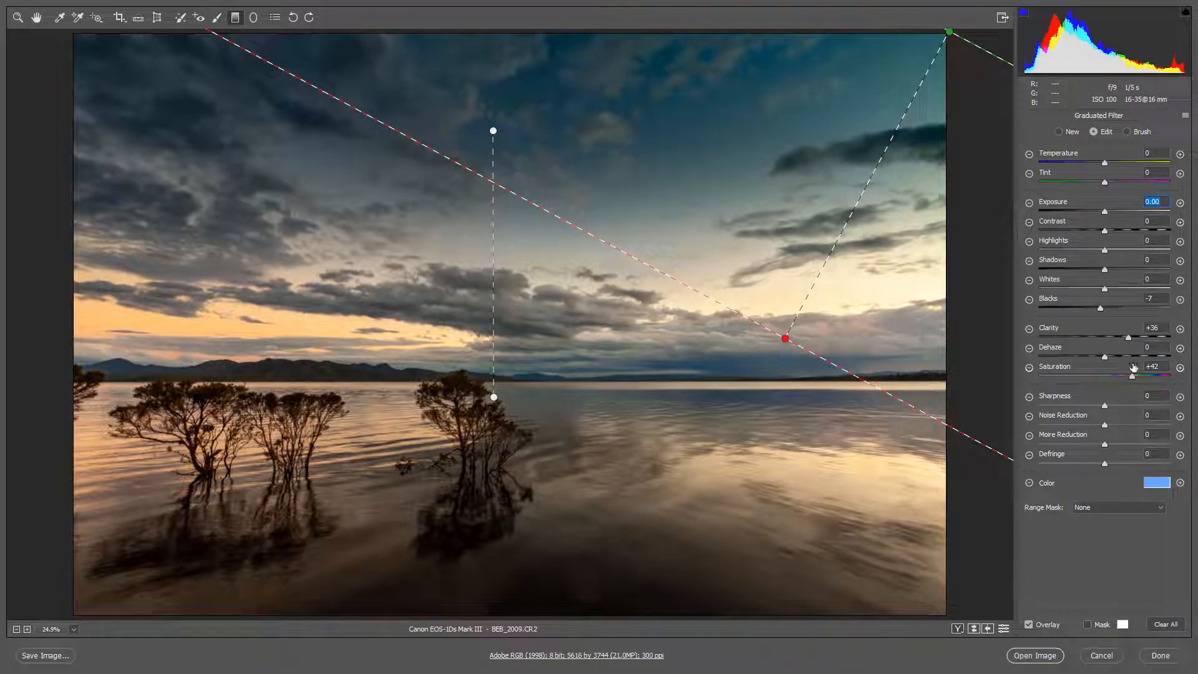
drag(1106, 214, 1097, 213)
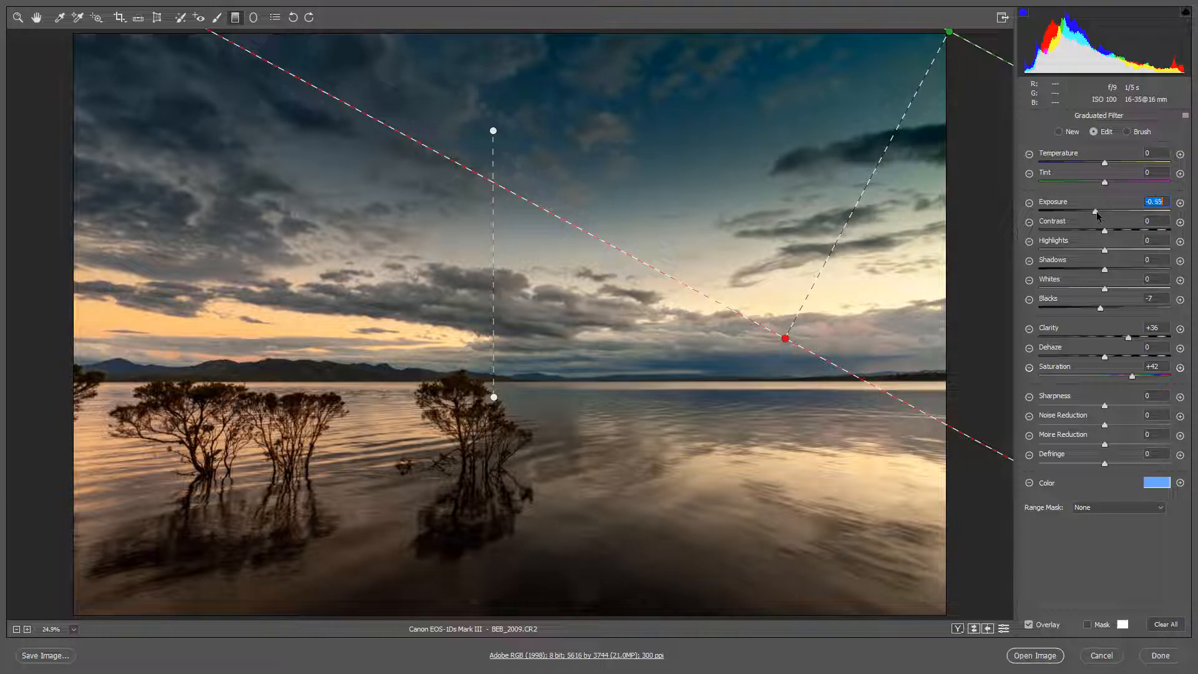
Reset the diagonal filter's Clarity to 0, set its Saturation to +8, and shorten its gradient toward the upper-right corner.
double_click(1129, 340)
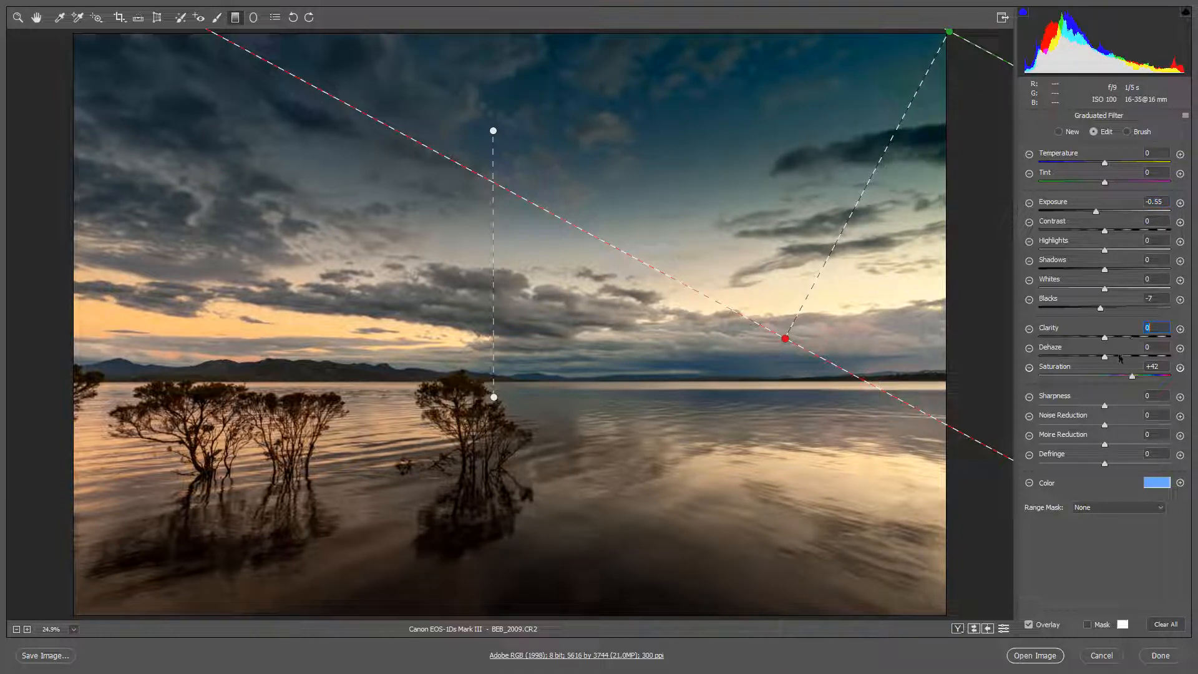
click(1131, 377)
drag(1131, 377, 1108, 377)
drag(785, 338, 842, 251)
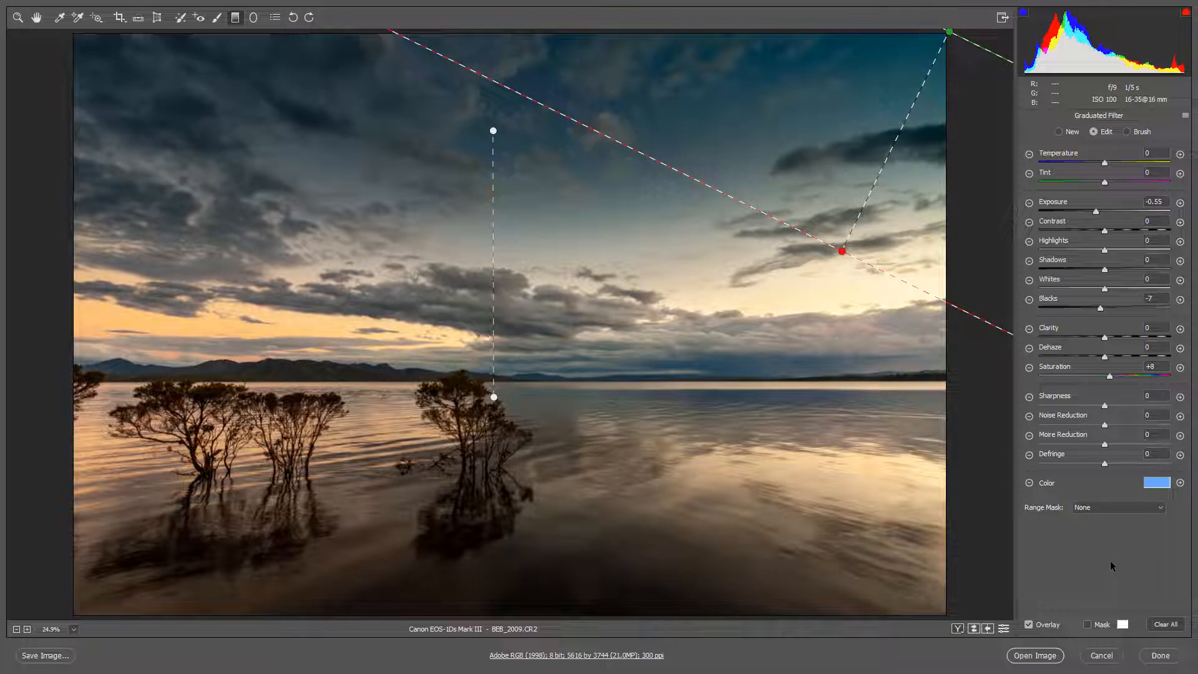
Add a Radial Filter that fills the whole lake photo and reset its local correction settings.
key(z)
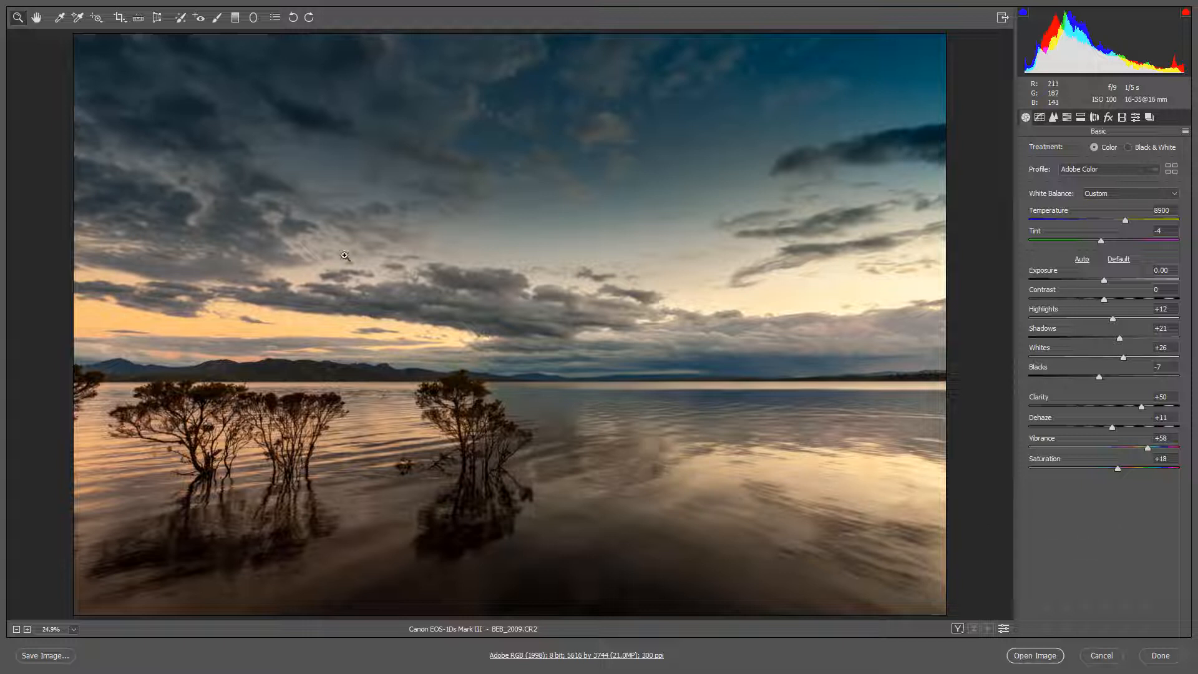
click(254, 18)
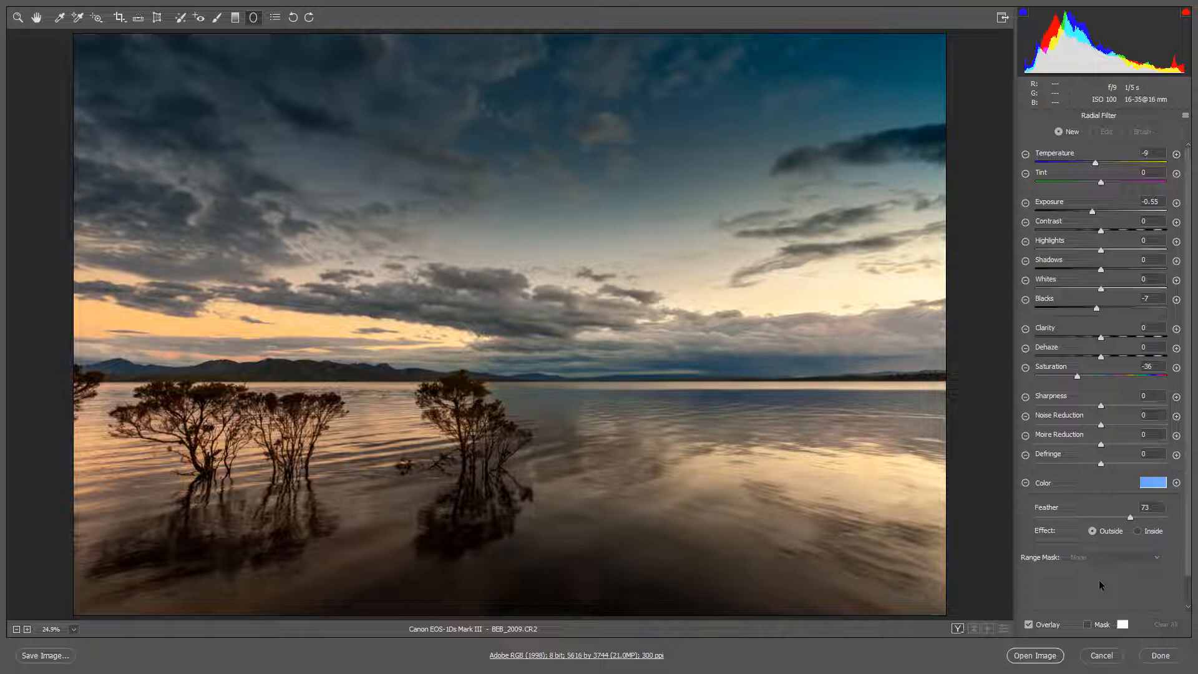
double_click(496, 320)
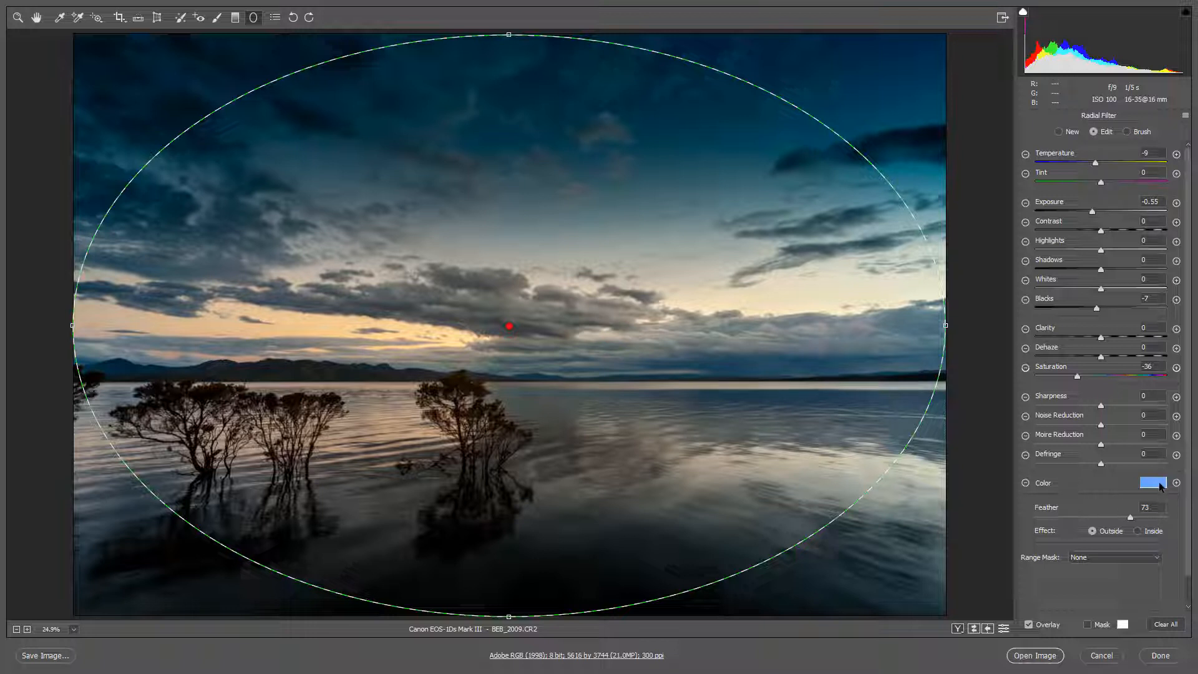
right_click(650, 266)
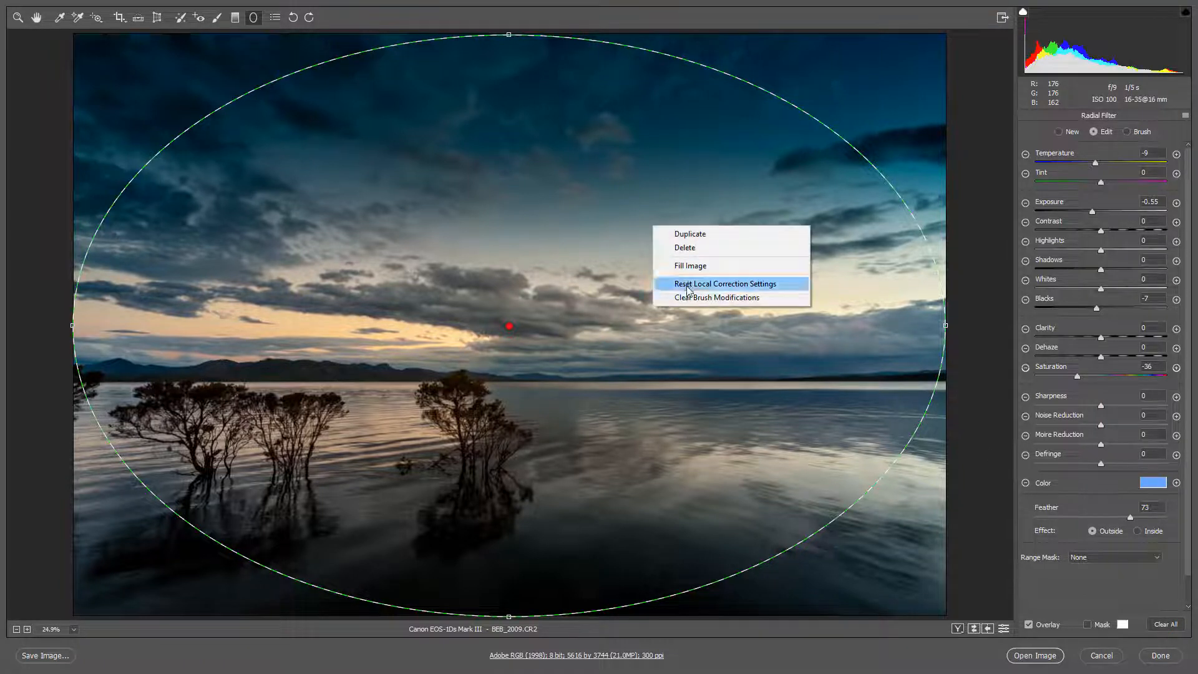
click(689, 286)
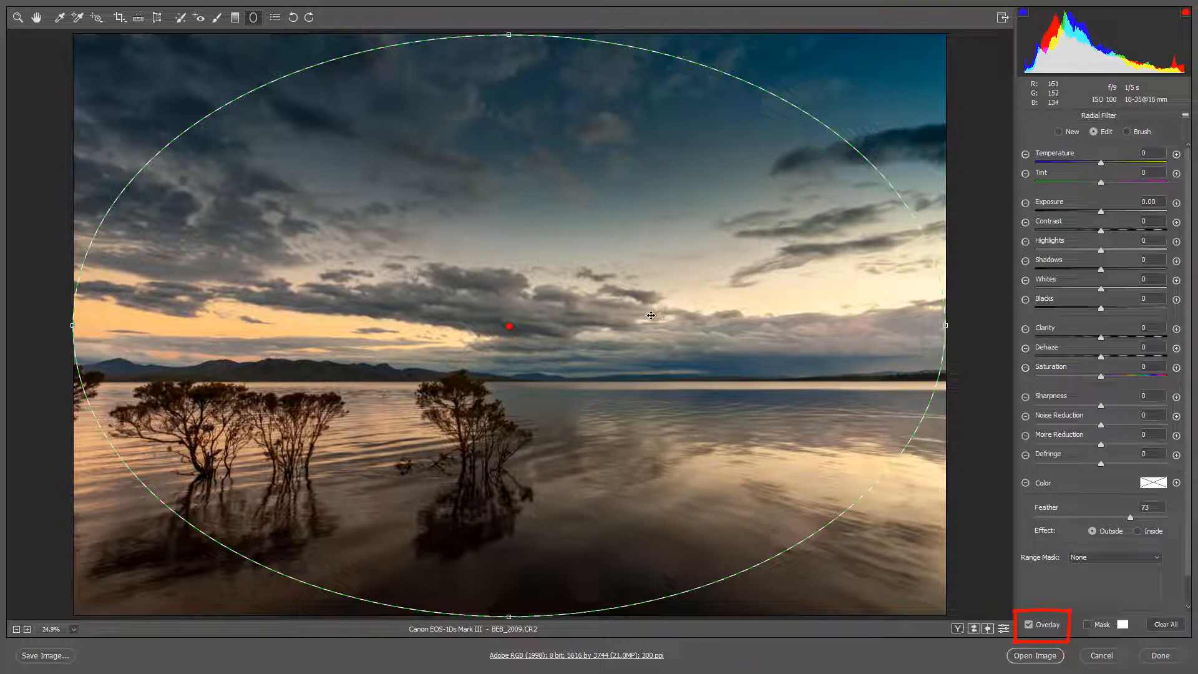
Hide the filter overlay and set the radial filter's Feather to 50 and its Exposure to -0.55.
key(v)
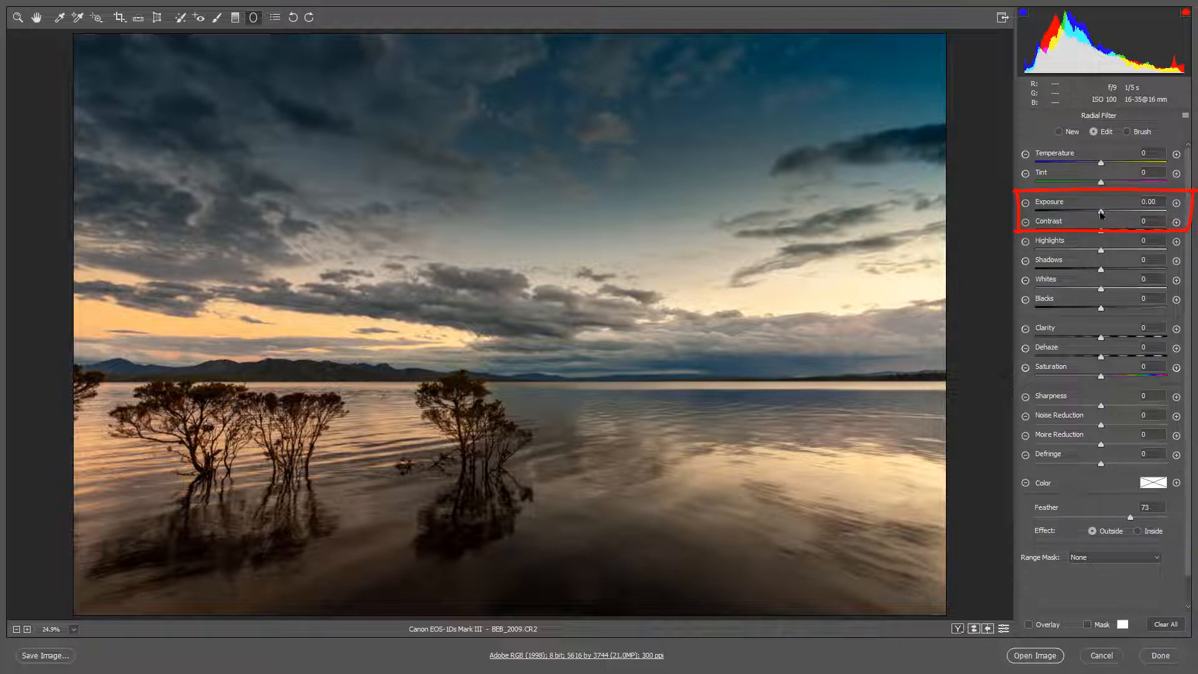
drag(1102, 214, 1095, 215)
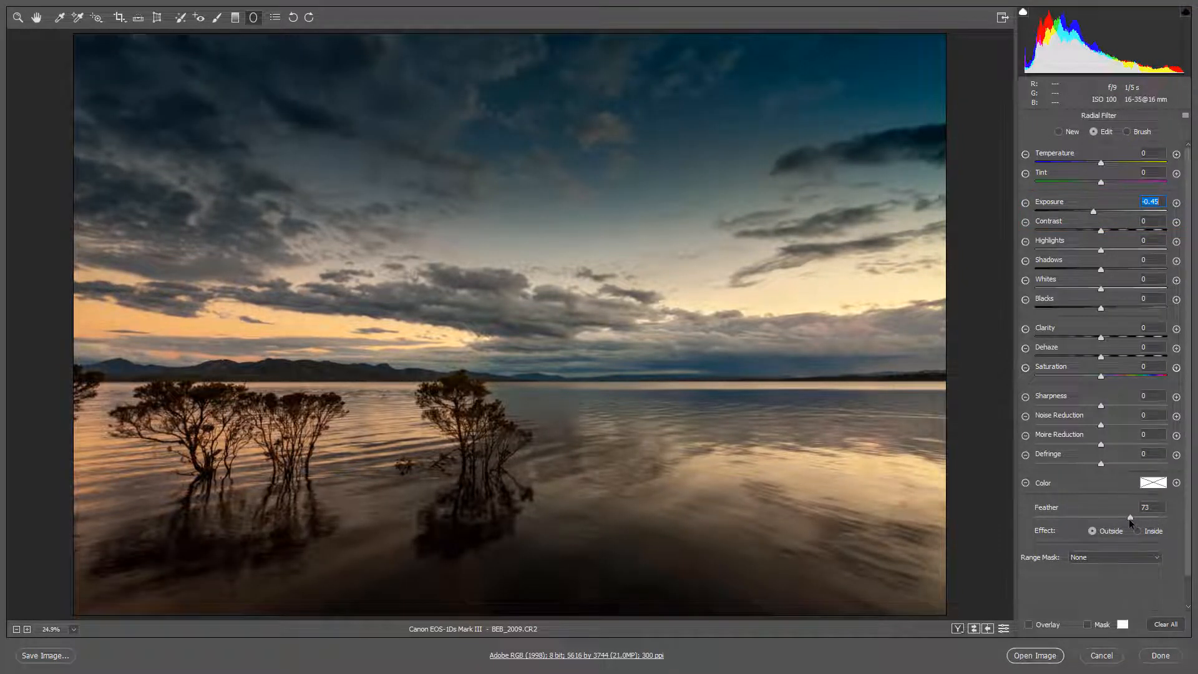
drag(1129, 520, 1101, 518)
double_click(1096, 213)
drag(1097, 214, 1093, 213)
Delete the radial filter and toggle the deletion with undo to compare the photo with and without the vignette.
key(Delete)
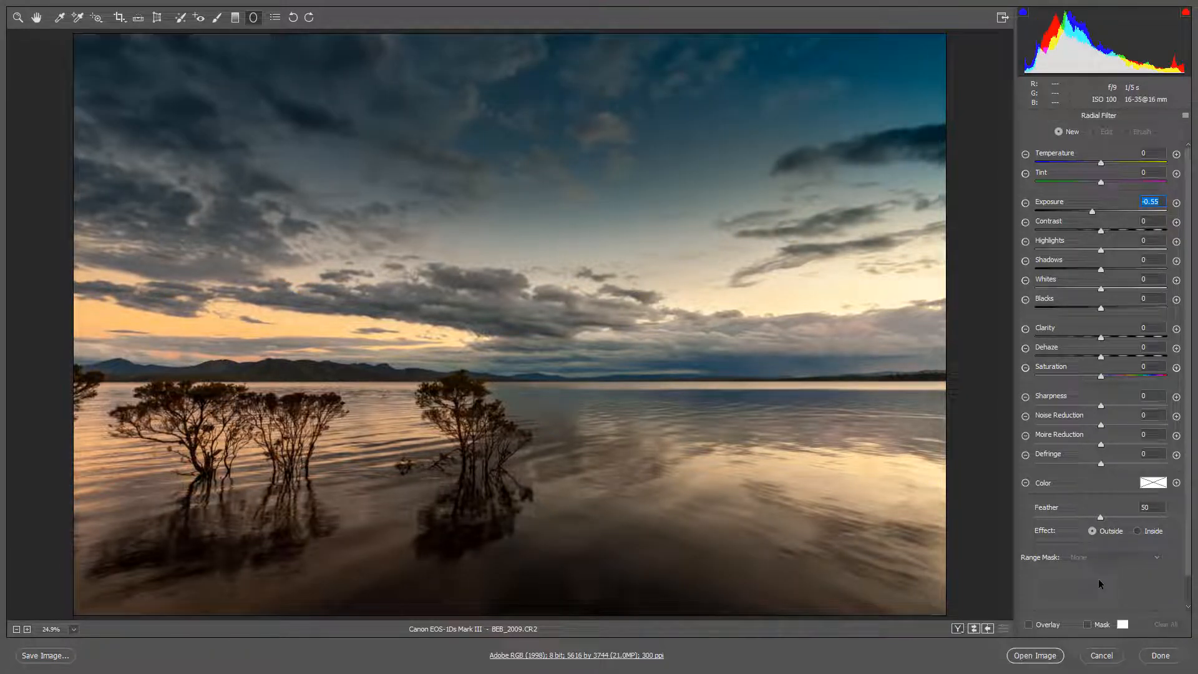
key(ctrl+z)
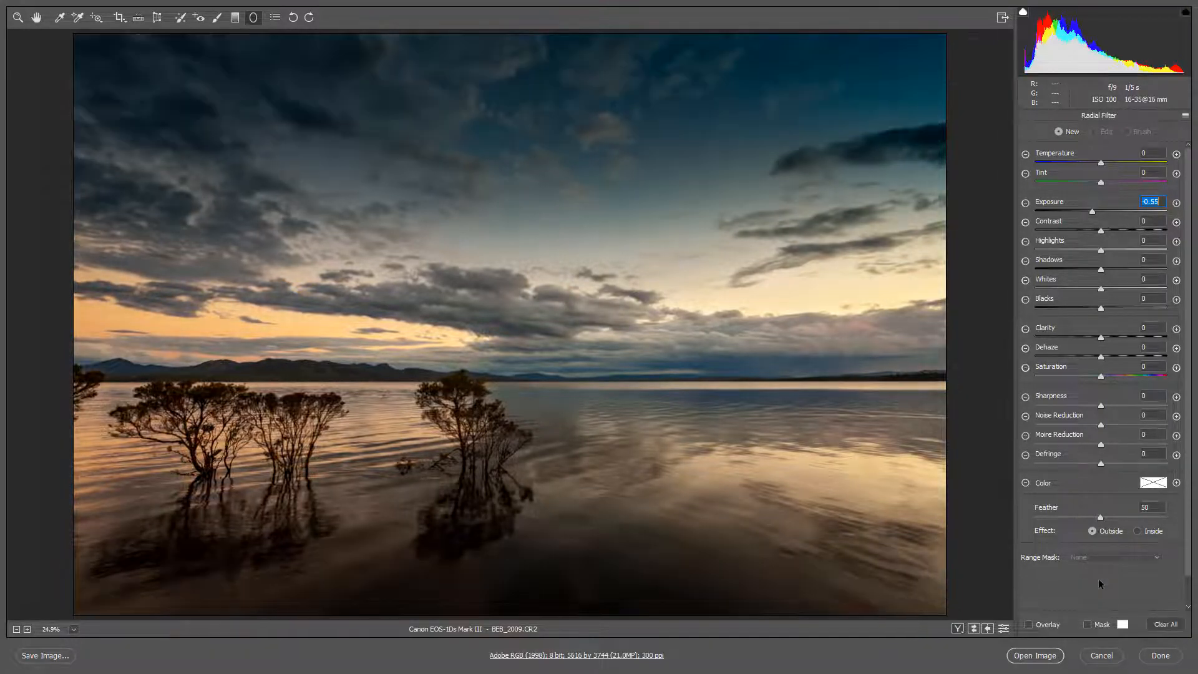
key(ctrl+z)
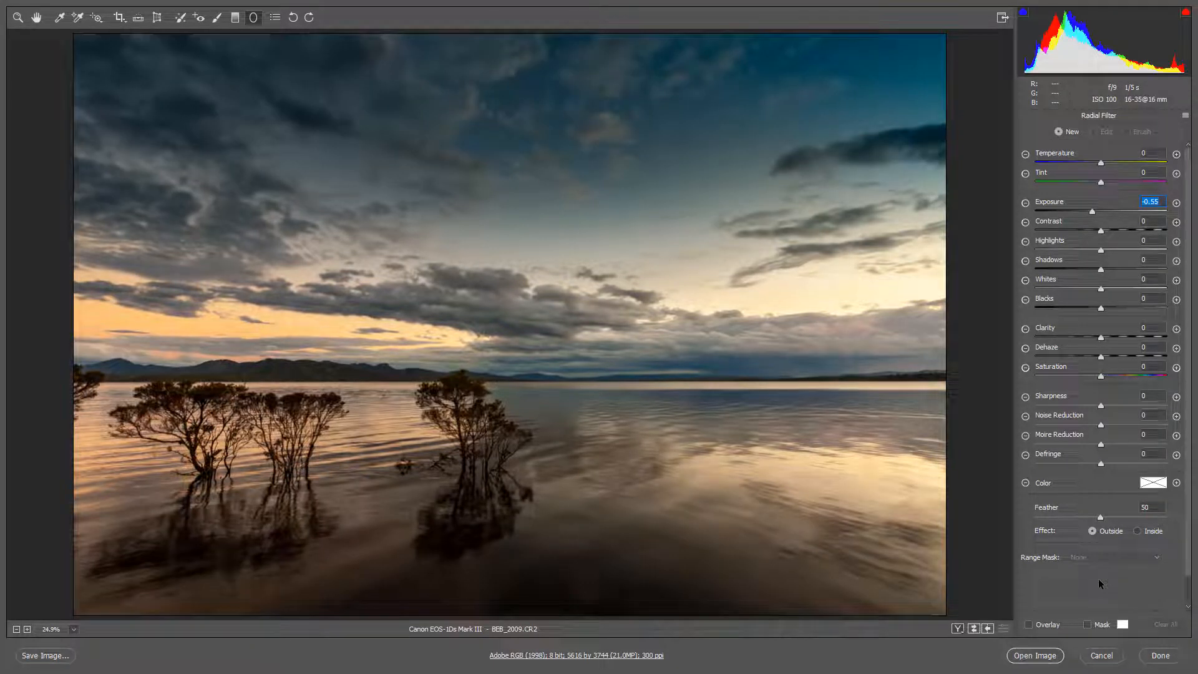
key(ctrl+z)
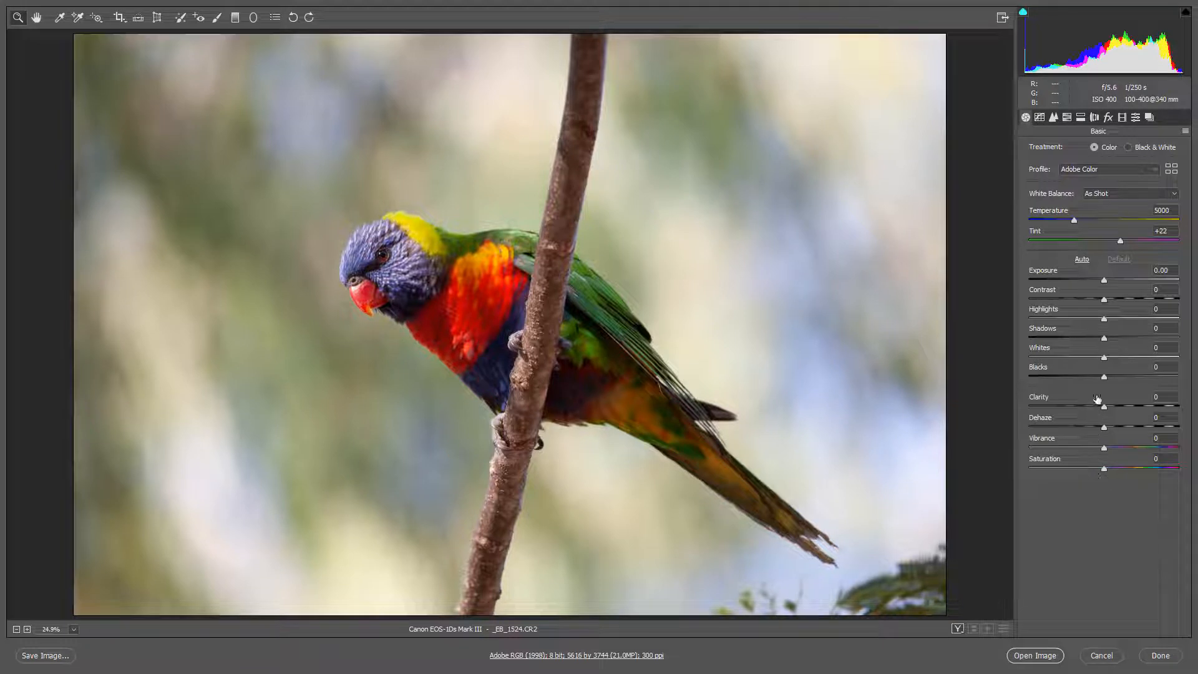
Darken the parrot photo with Highlights at -96, Whites at -47 and Exposure at -0.30.
click(1032, 319)
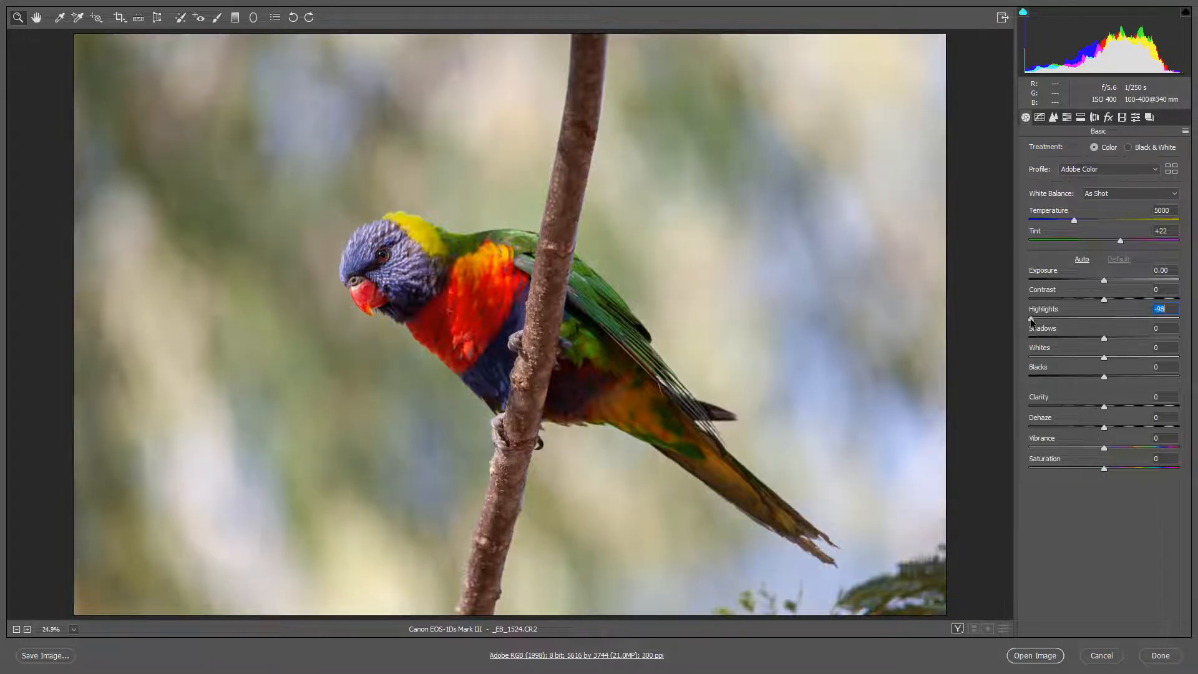
click(1073, 357)
drag(1073, 357, 1069, 358)
click(1105, 281)
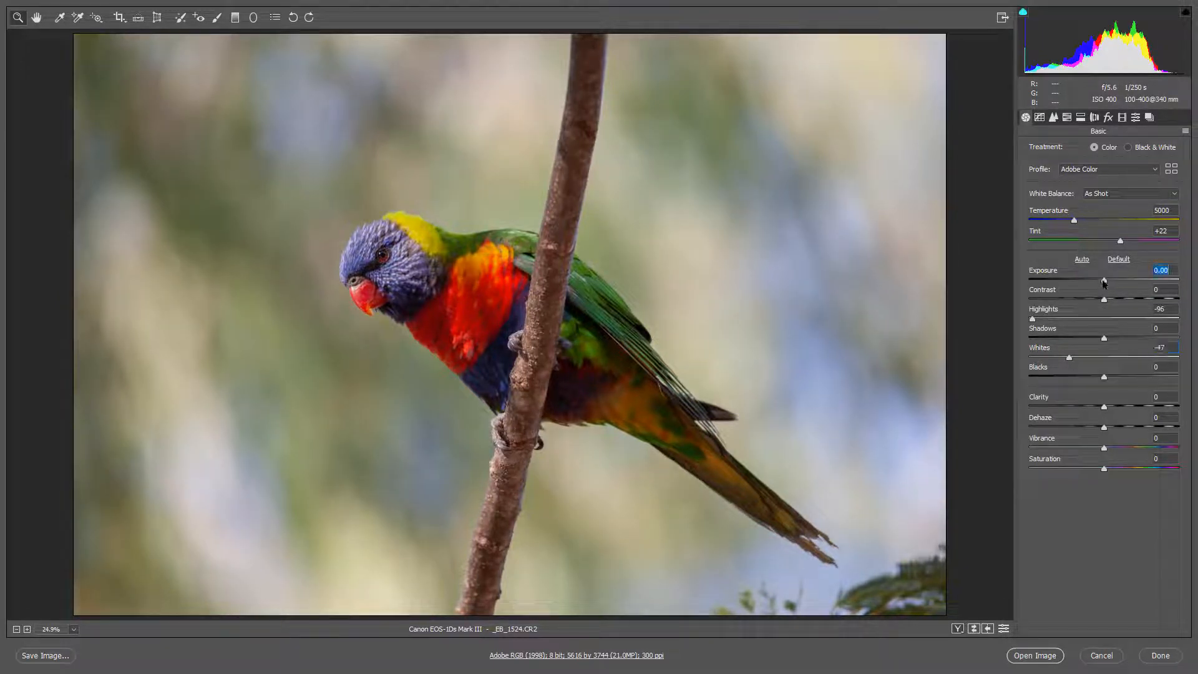
drag(1104, 282, 1099, 282)
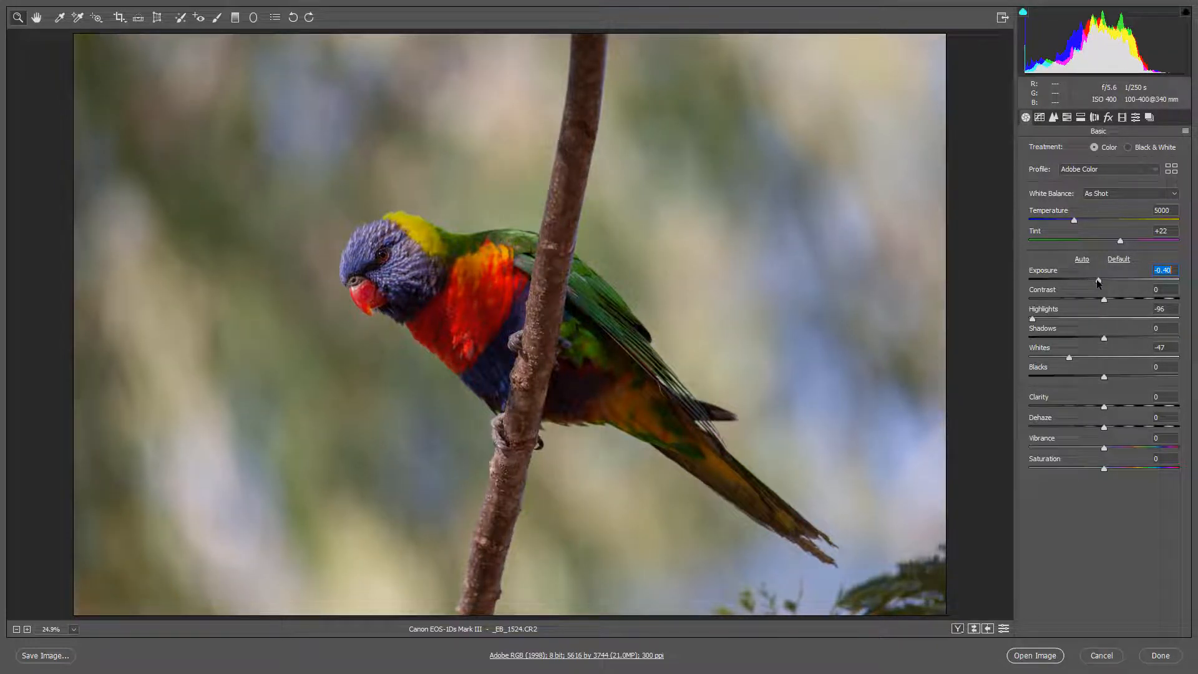
drag(1098, 282, 1100, 282)
Set the parrot photo's Shadows to +63 and Clarity to +27.
click(1139, 338)
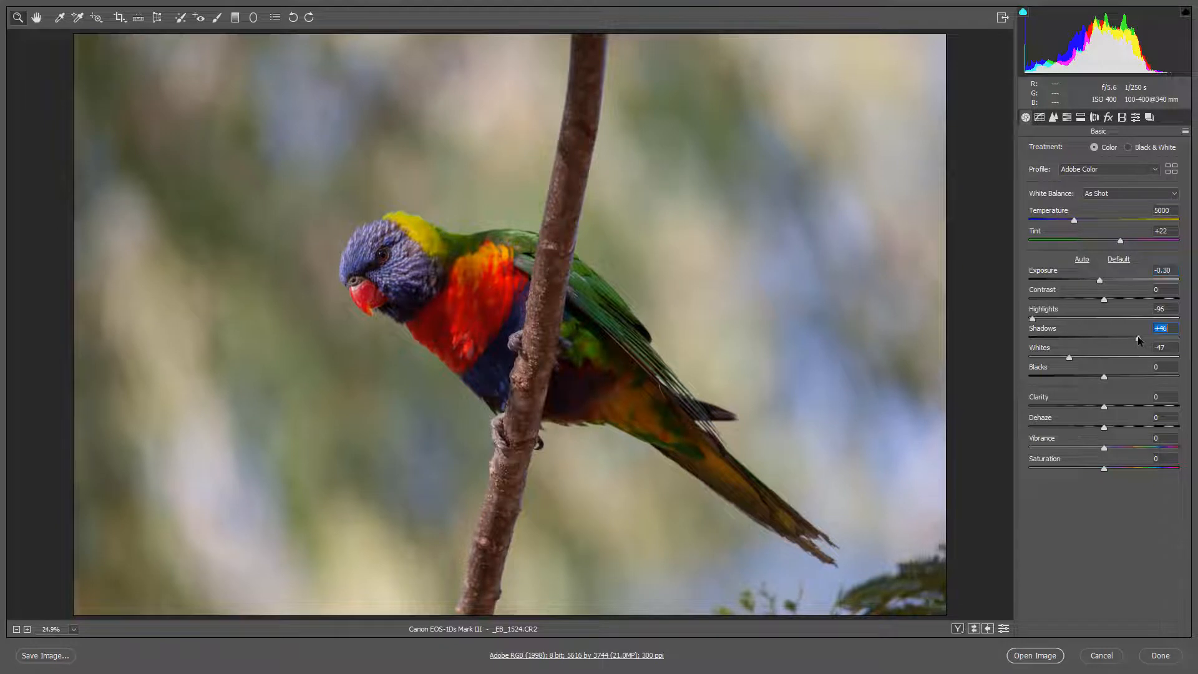
drag(1138, 338, 1152, 337)
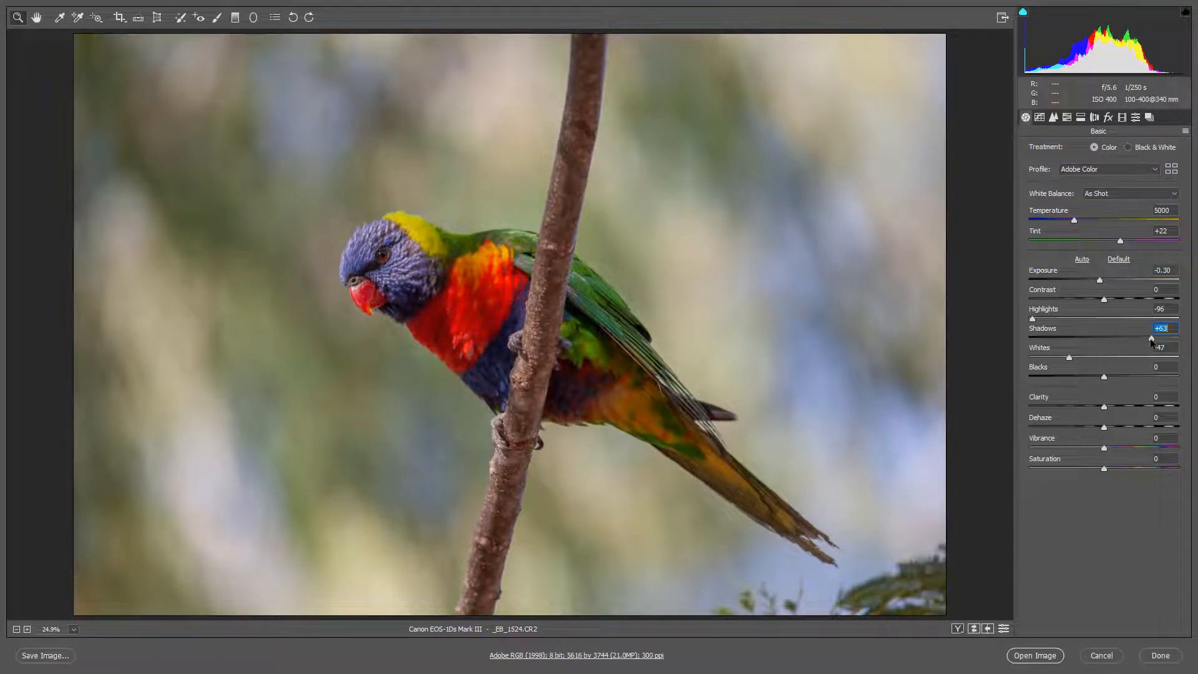
click(1125, 406)
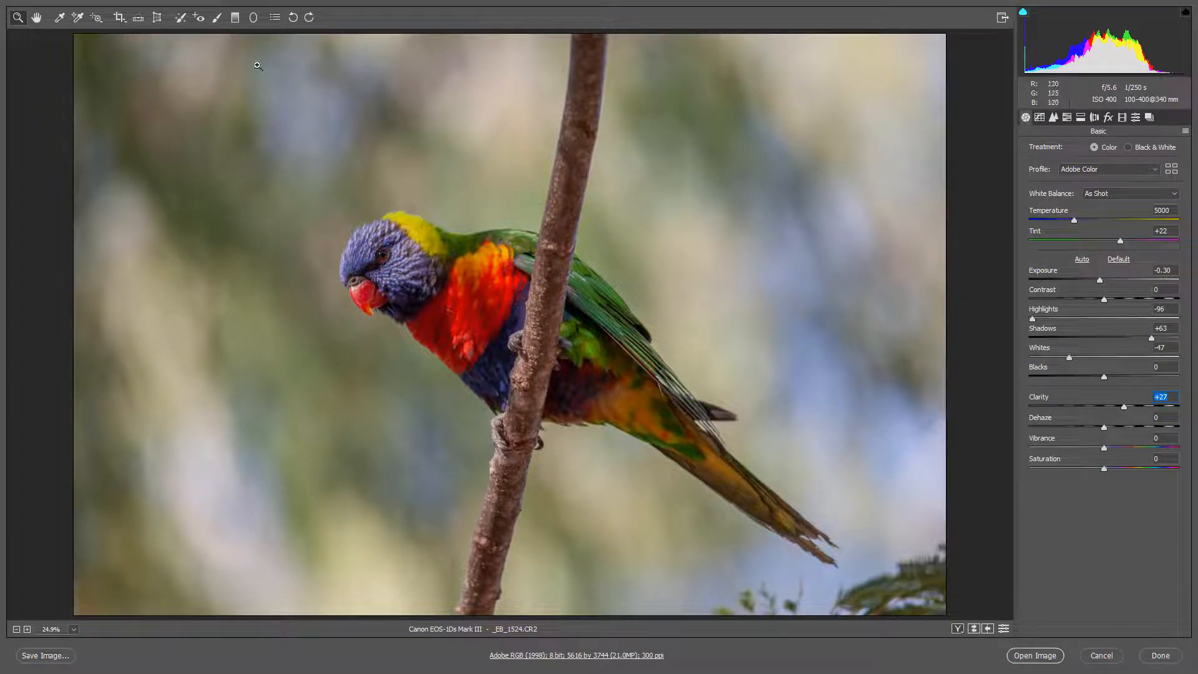
Draw a Radial Filter left of the parrot's head, stretch it into a wide ellipse, and move it over the bird's body.
click(253, 20)
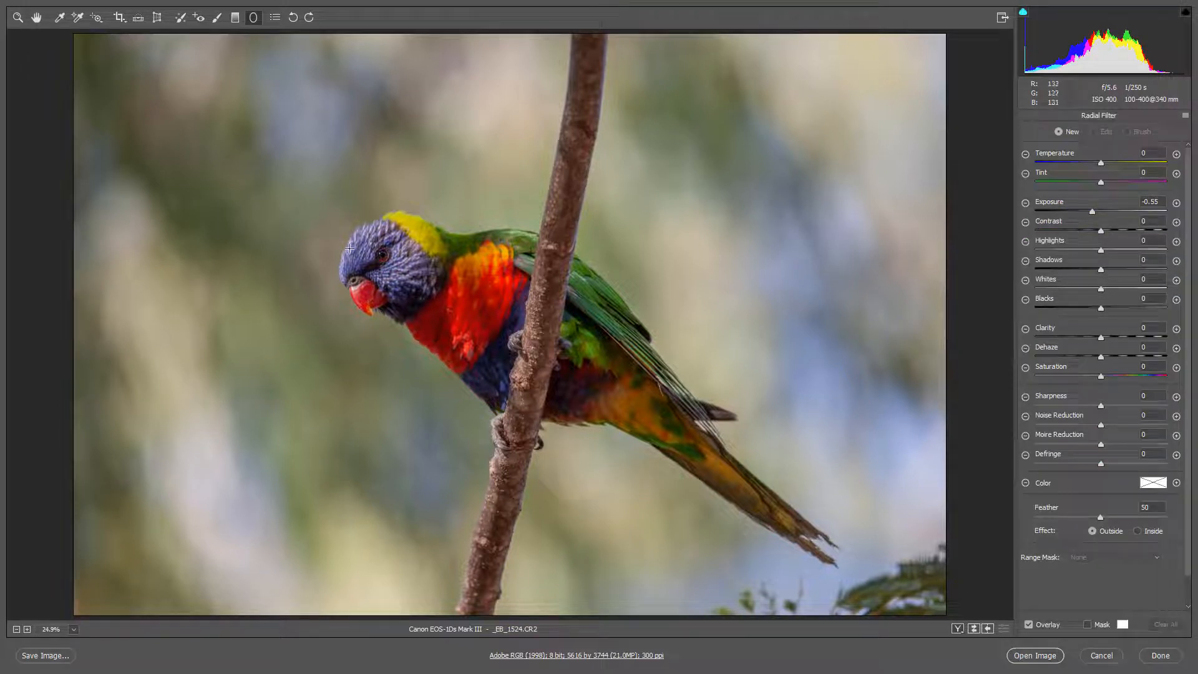
drag(261, 183, 362, 250)
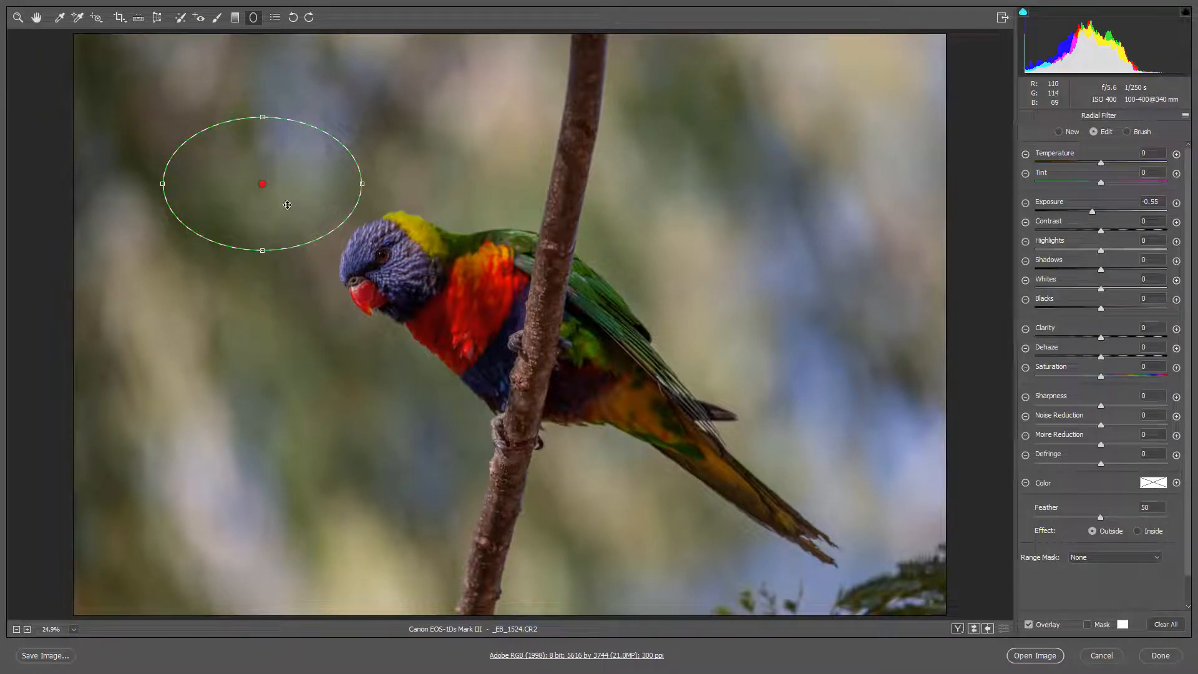
drag(269, 196, 264, 292)
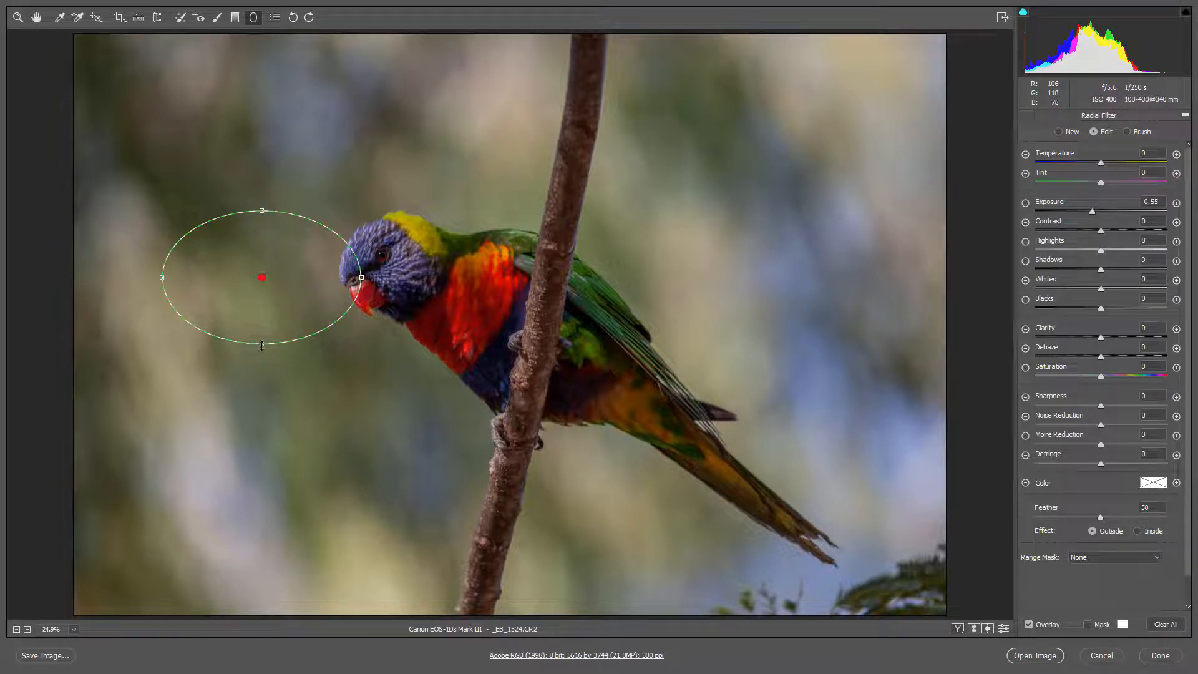
mouse_move(263, 342)
mouse_down()
mouse_move(258, 394)
mouse_move(262, 350)
mouse_up()
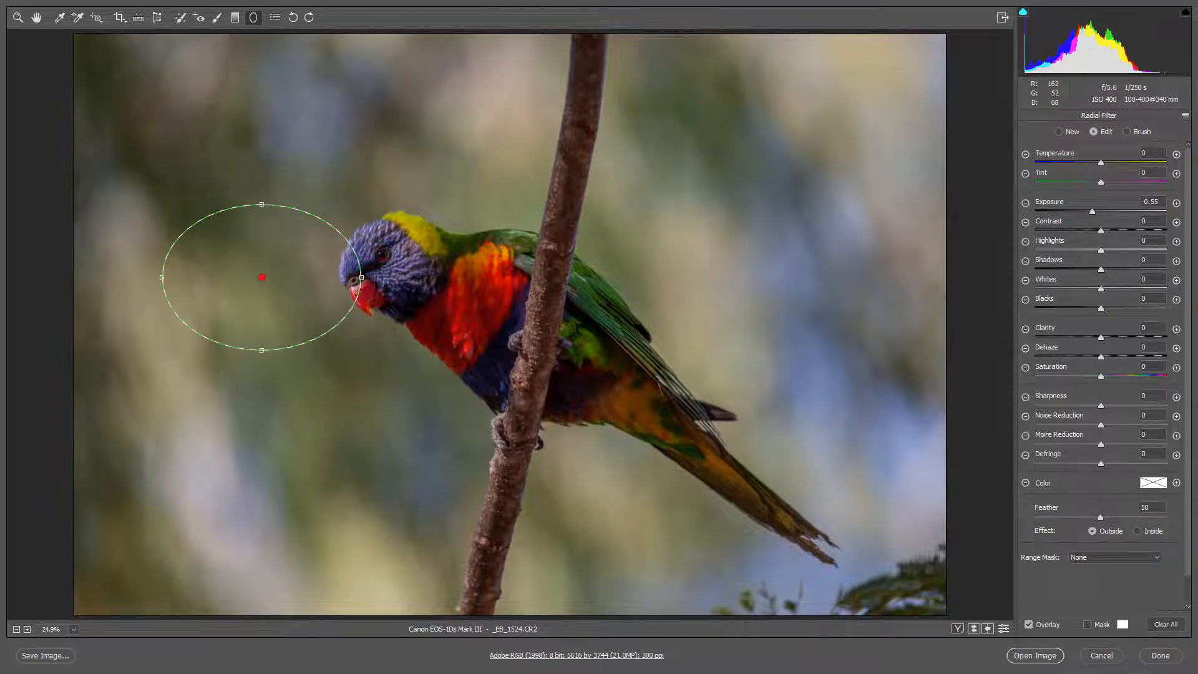
drag(361, 277, 480, 279)
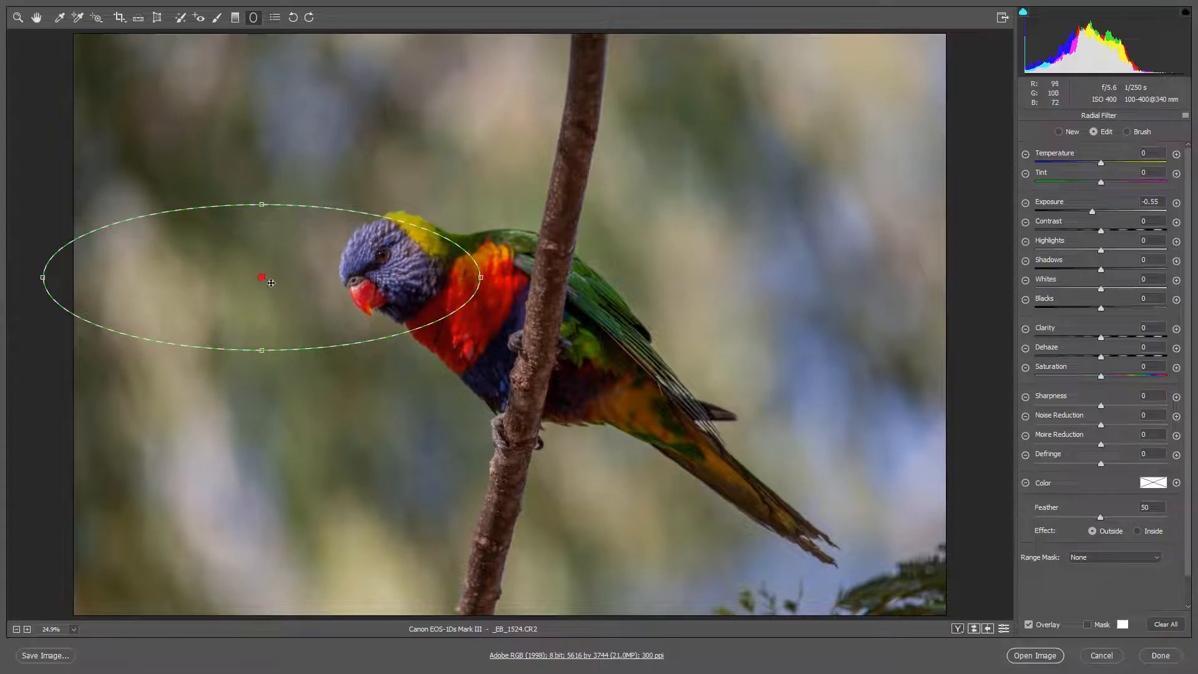
drag(266, 281, 561, 314)
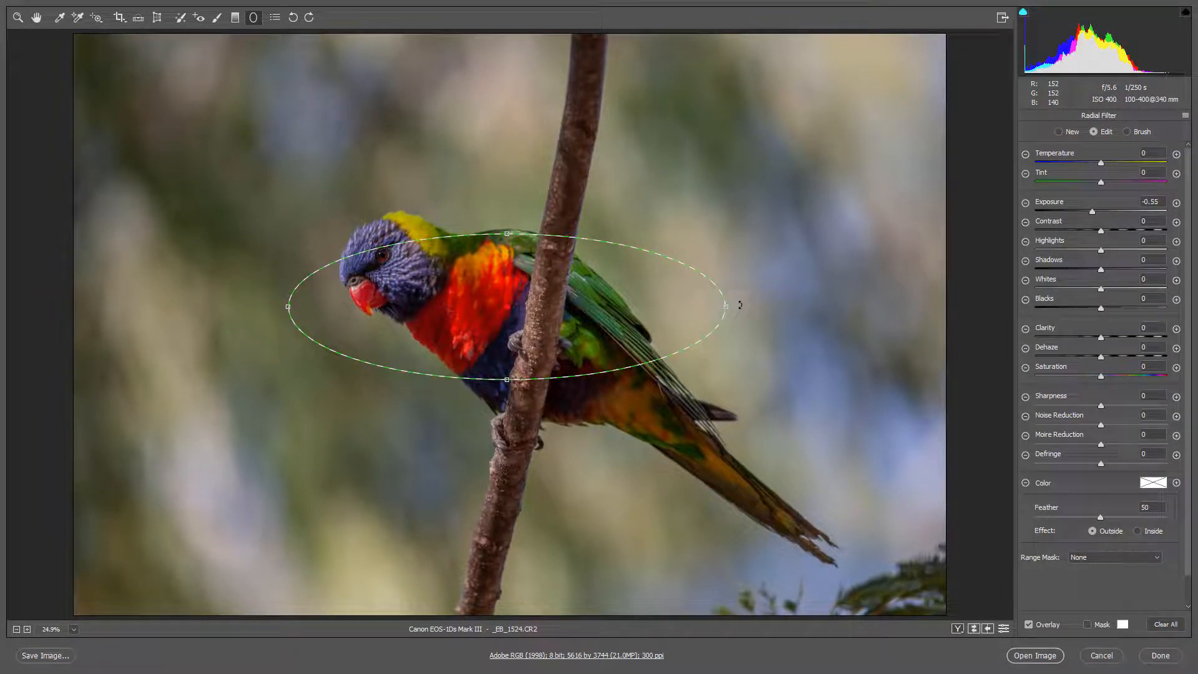
Rotate the ellipse to follow the parrot's diagonal body, then widen, recenter and shorten it to surround the bird.
drag(741, 307, 829, 486)
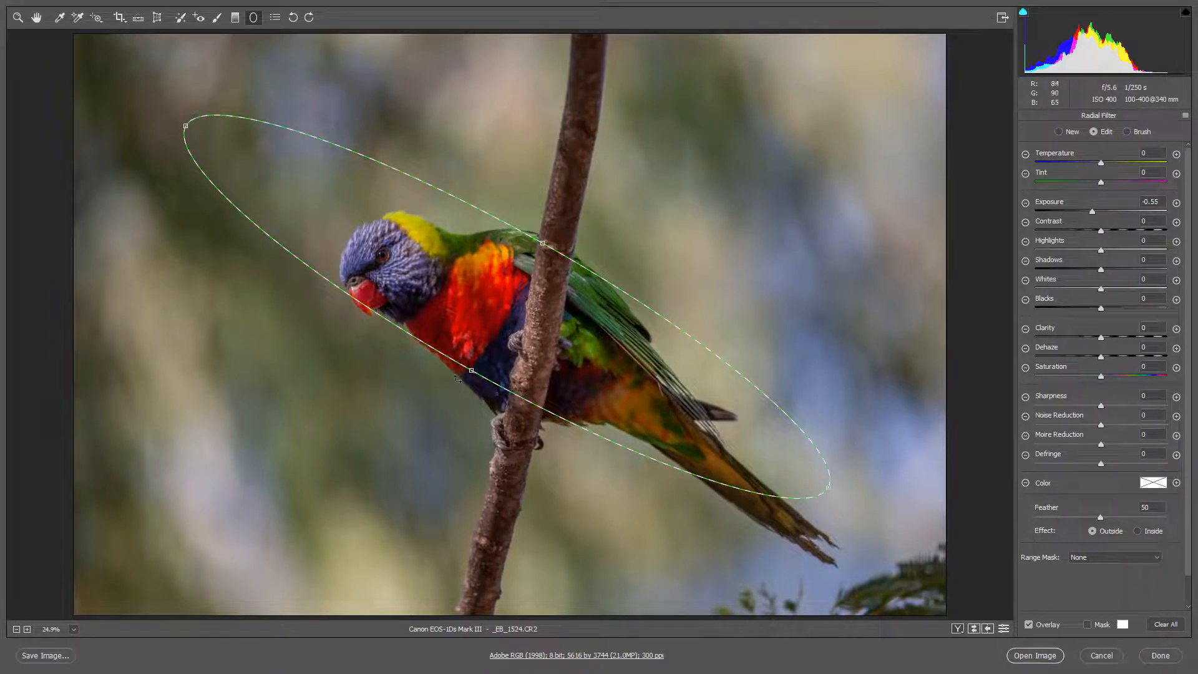
drag(469, 372, 437, 430)
drag(497, 280, 549, 337)
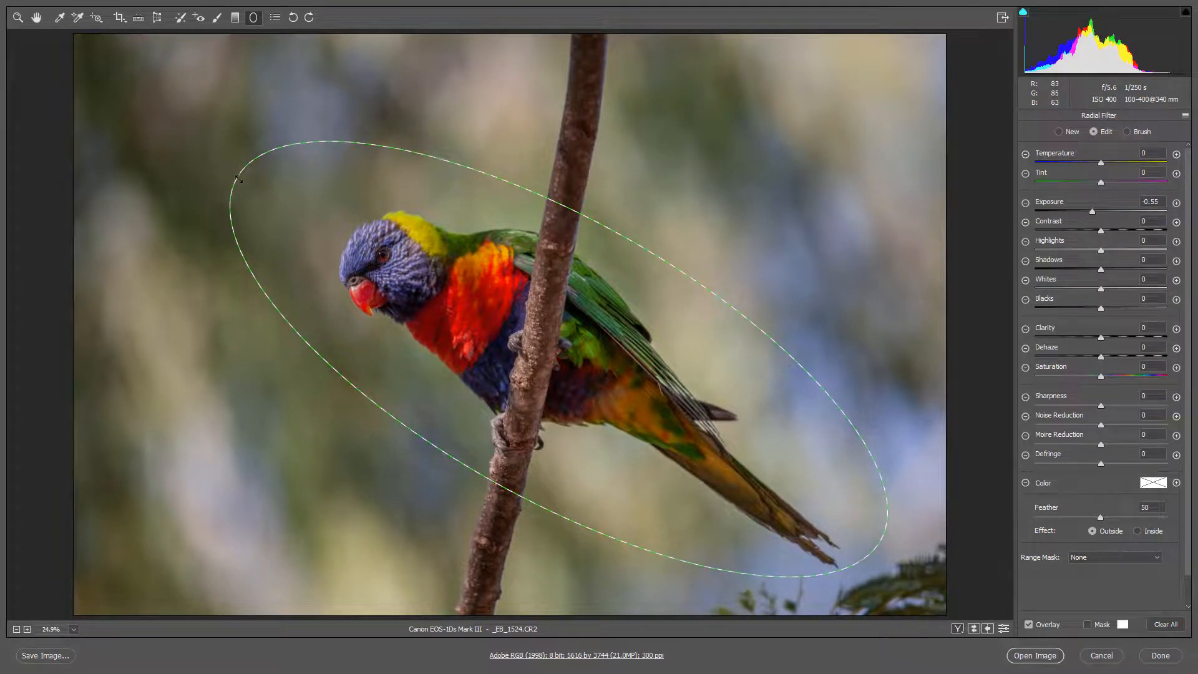
drag(247, 175, 273, 199)
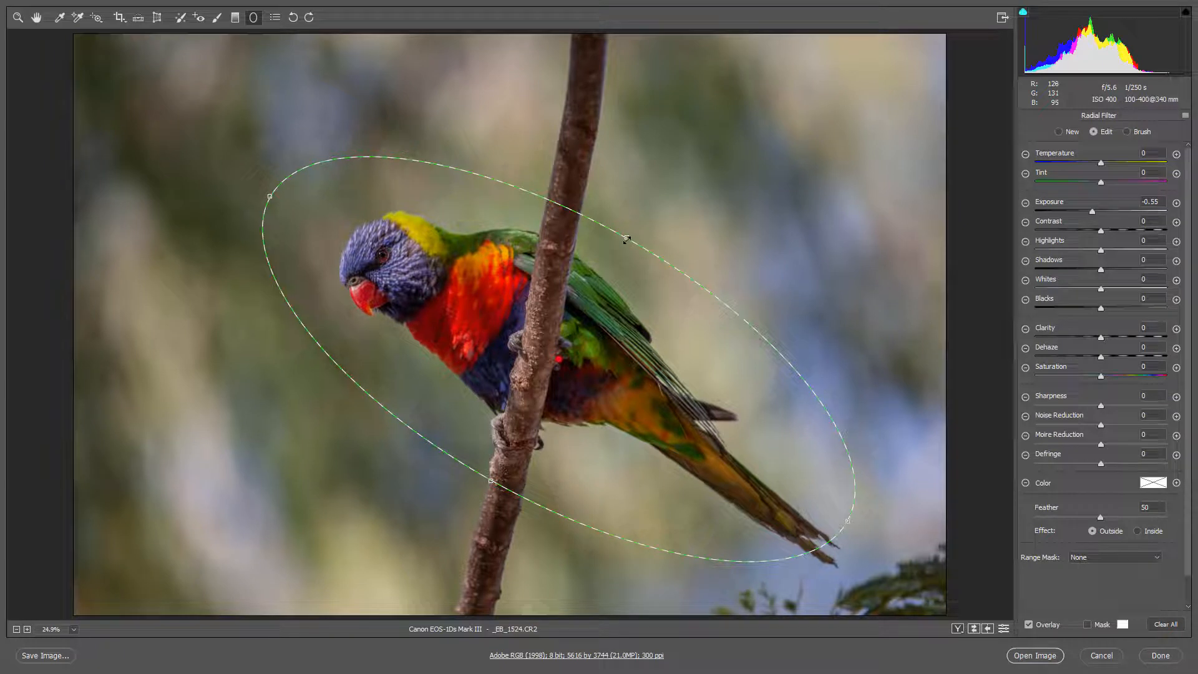
drag(627, 239, 626, 241)
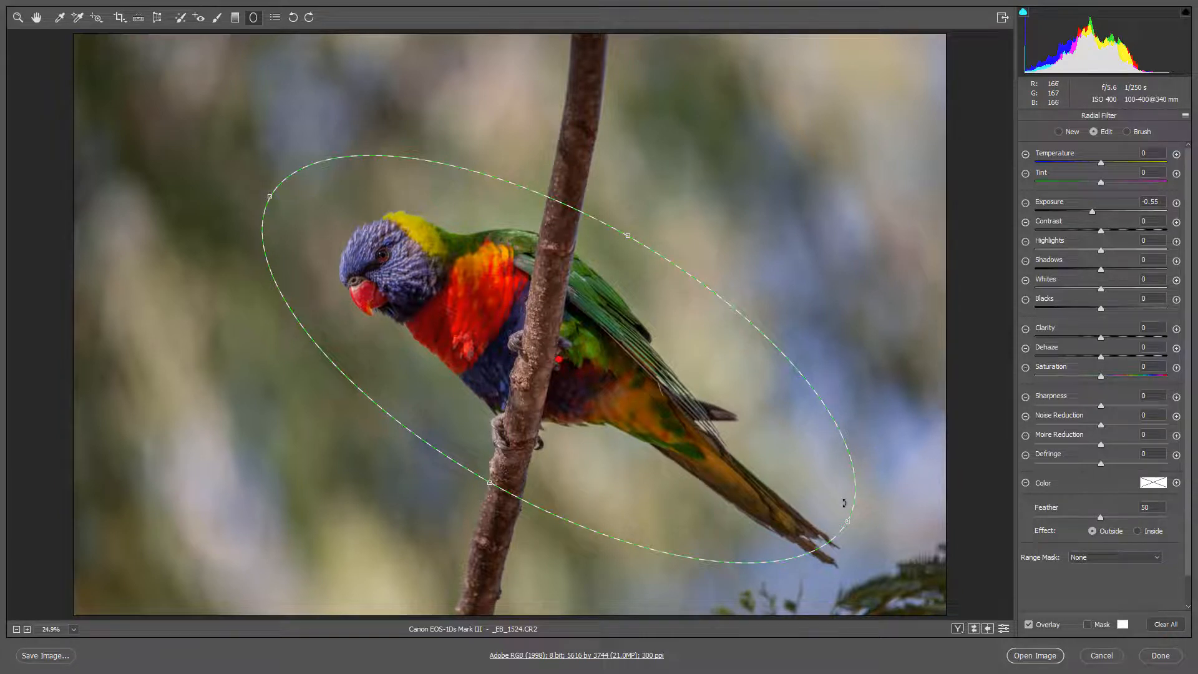
Set the radial filter's Exposure to -1.35 with the overlay hidden, then enlarge the ellipse slightly around the parrot.
key(v)
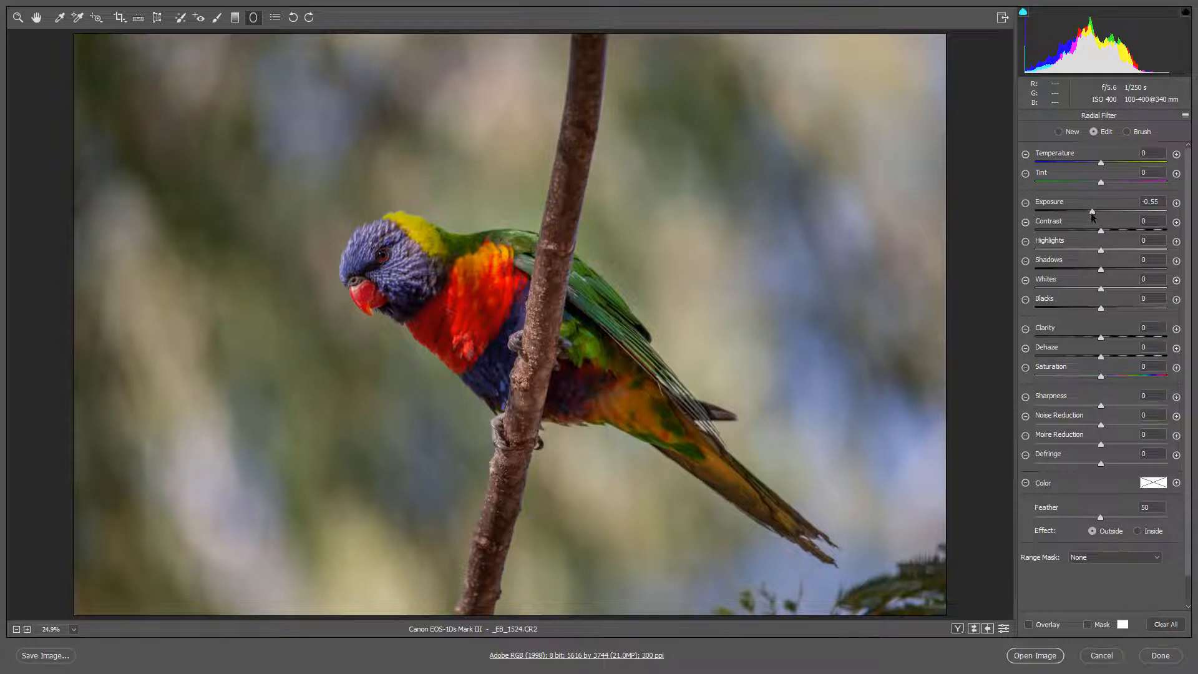
drag(1092, 213, 1079, 220)
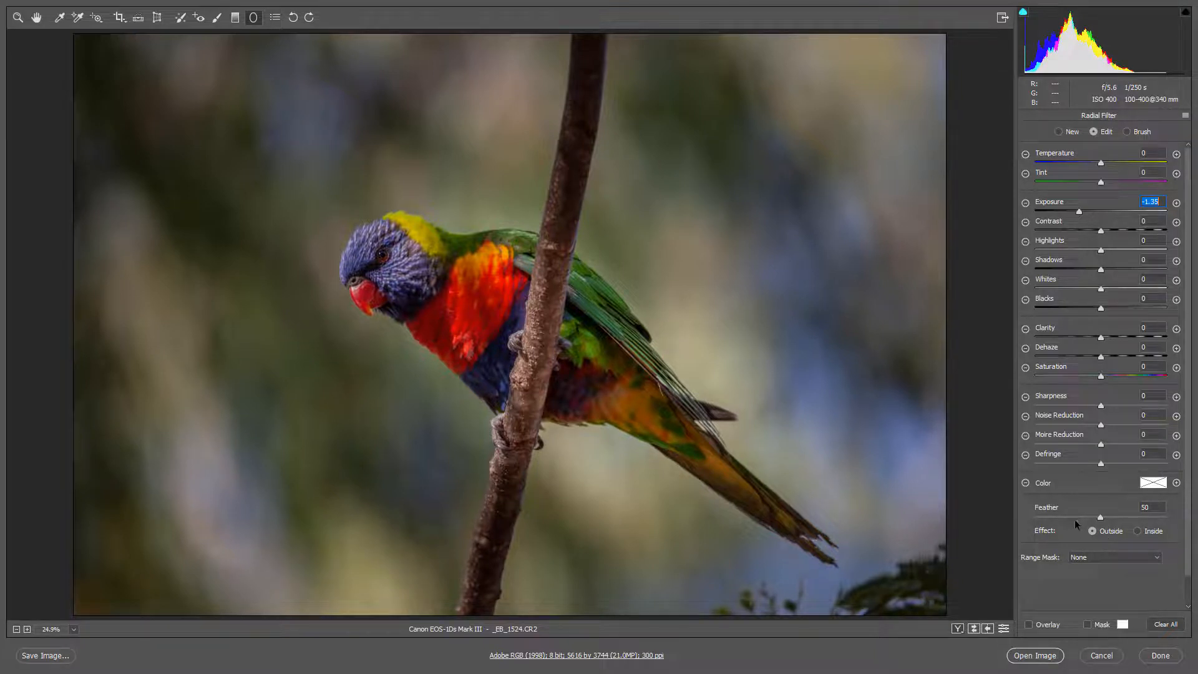
key(v)
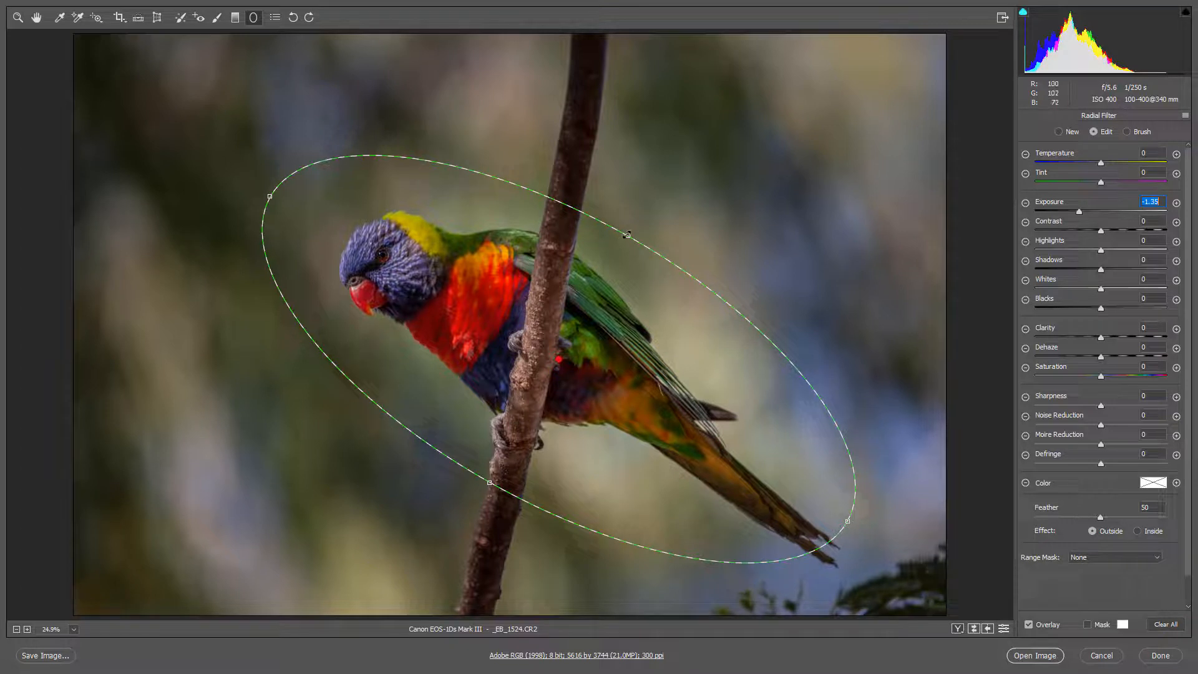
drag(628, 235, 638, 216)
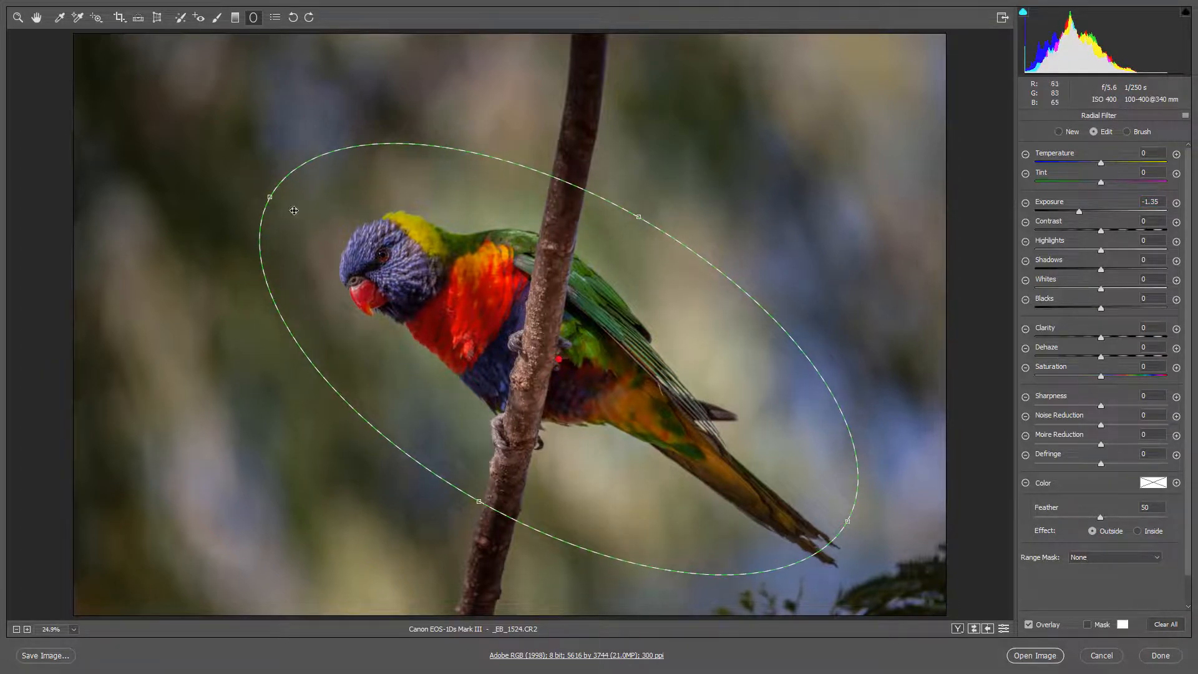
drag(269, 197, 266, 194)
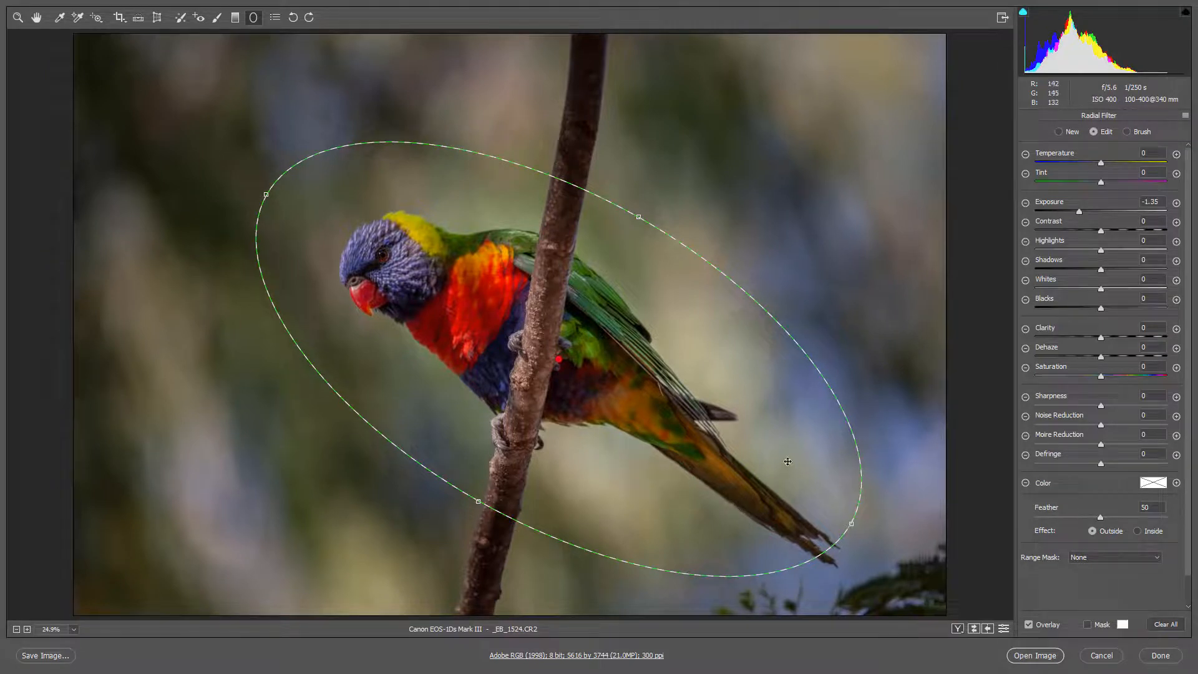
Hide the overlay again and set the radial filter's Highlights to -33 and Saturation to -14.
key(v)
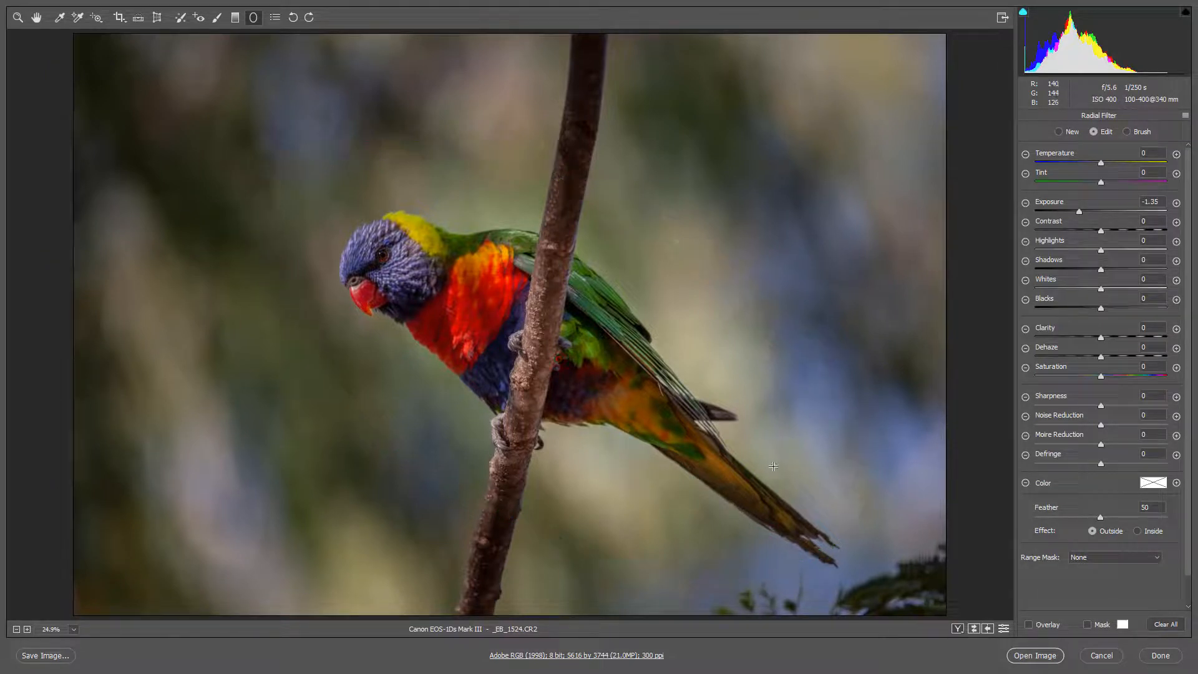
click(1079, 249)
drag(1087, 379, 1092, 378)
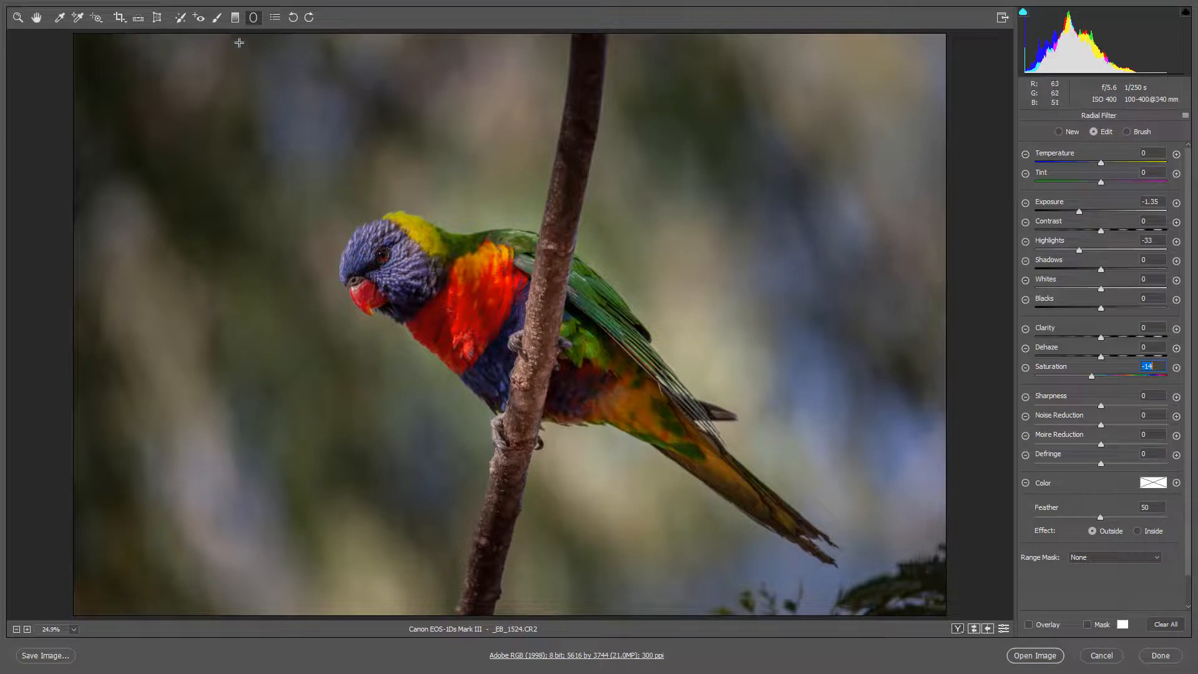
Add a Graduated Filter from the photo's upper-right corner diagonally to below the parrot's belly, reset its corrections, and set Exposure to -0.25.
click(235, 21)
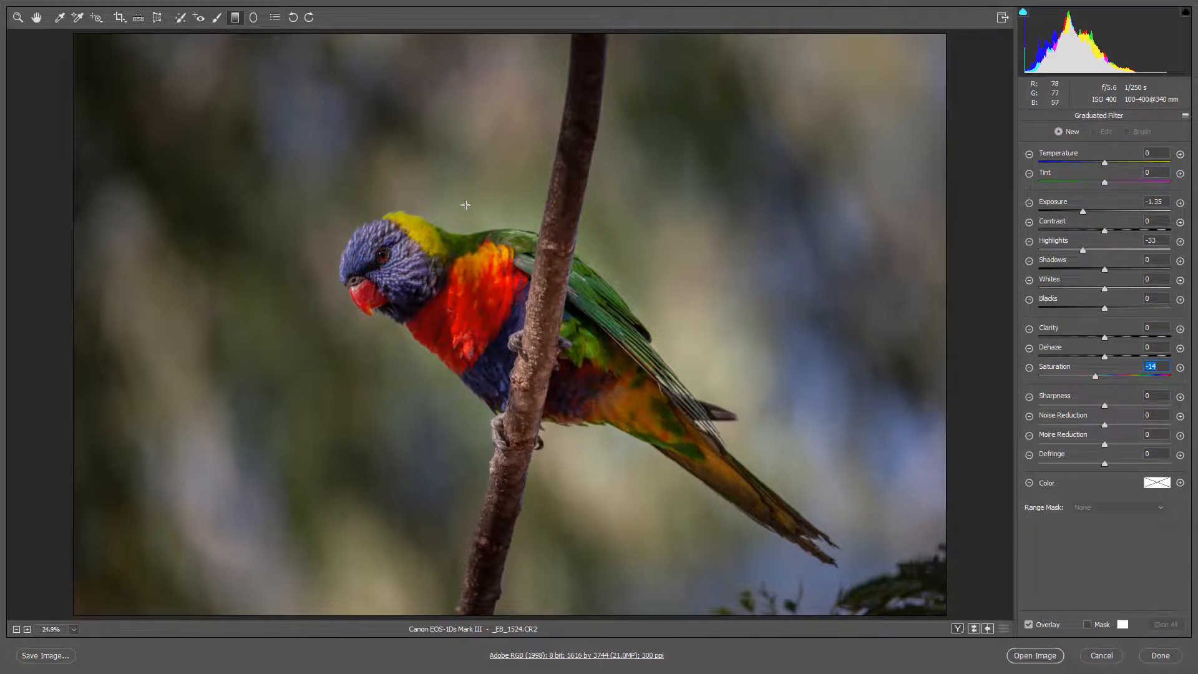
drag(952, 30, 617, 444)
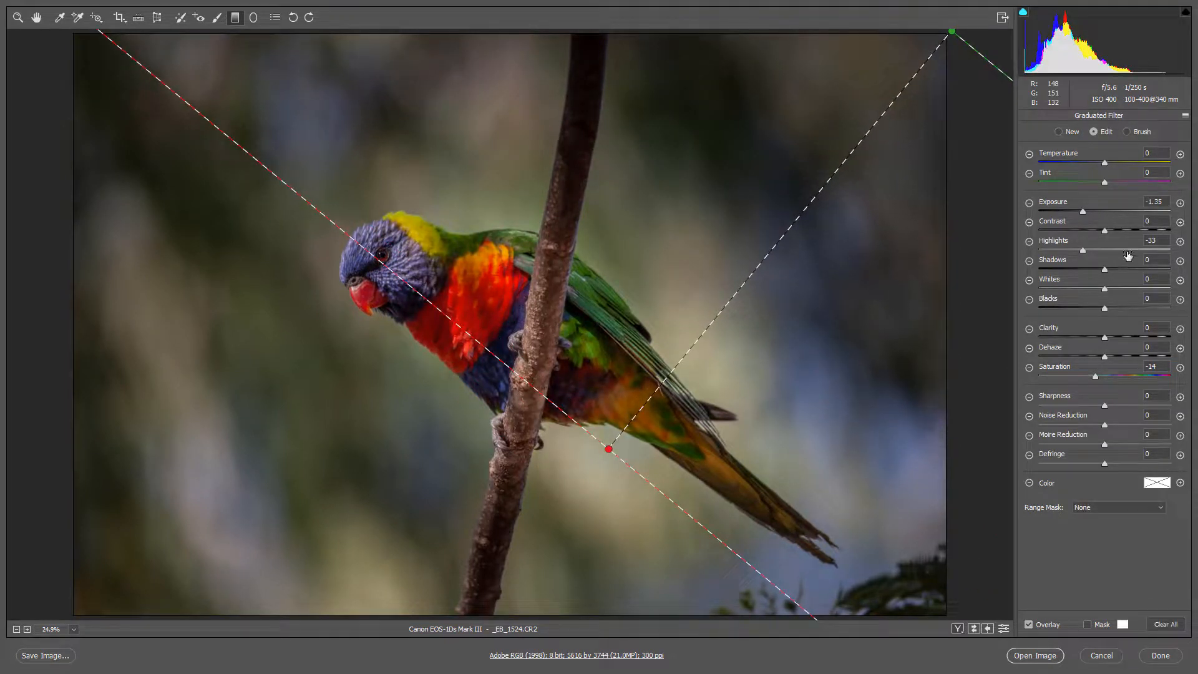
right_click(745, 203)
click(773, 212)
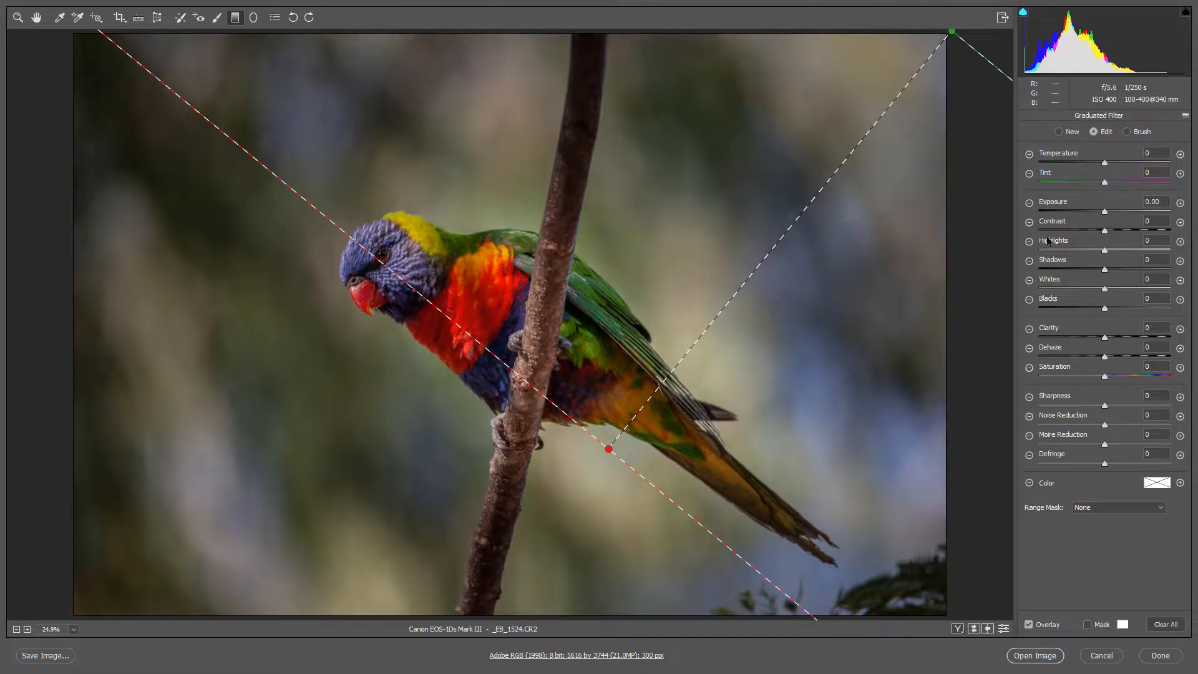
click(1105, 213)
drag(1105, 215, 1102, 214)
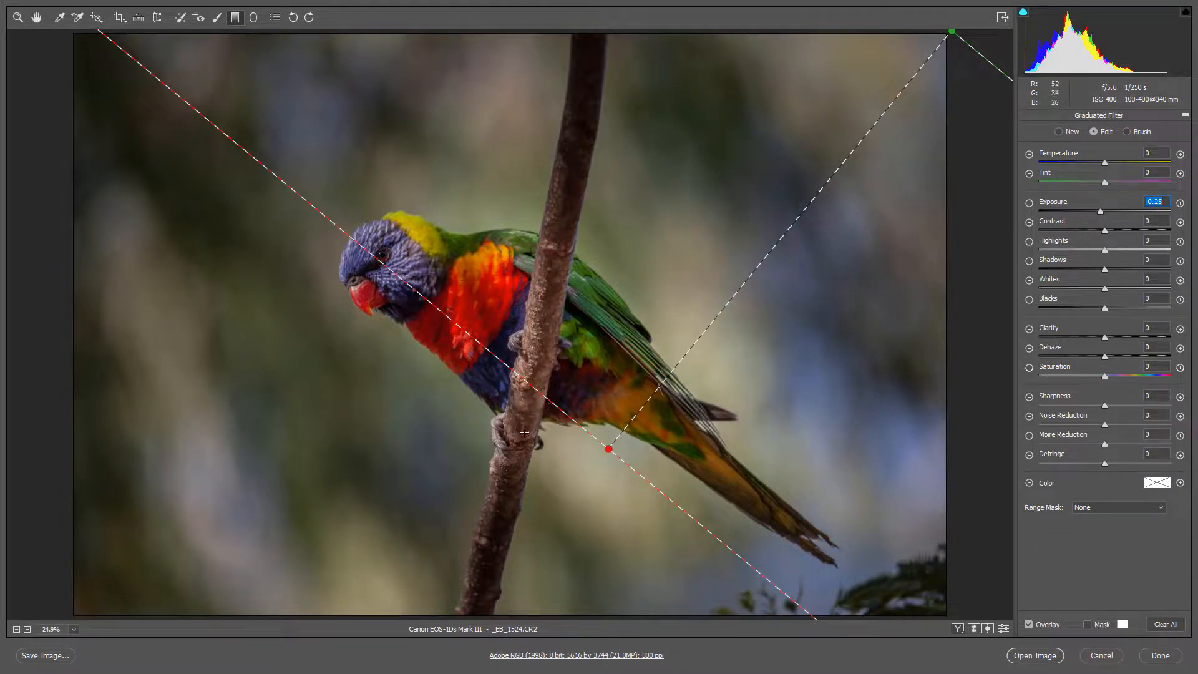
Paint a new Adjustment Brush correction over the parrot's eye.
click(217, 18)
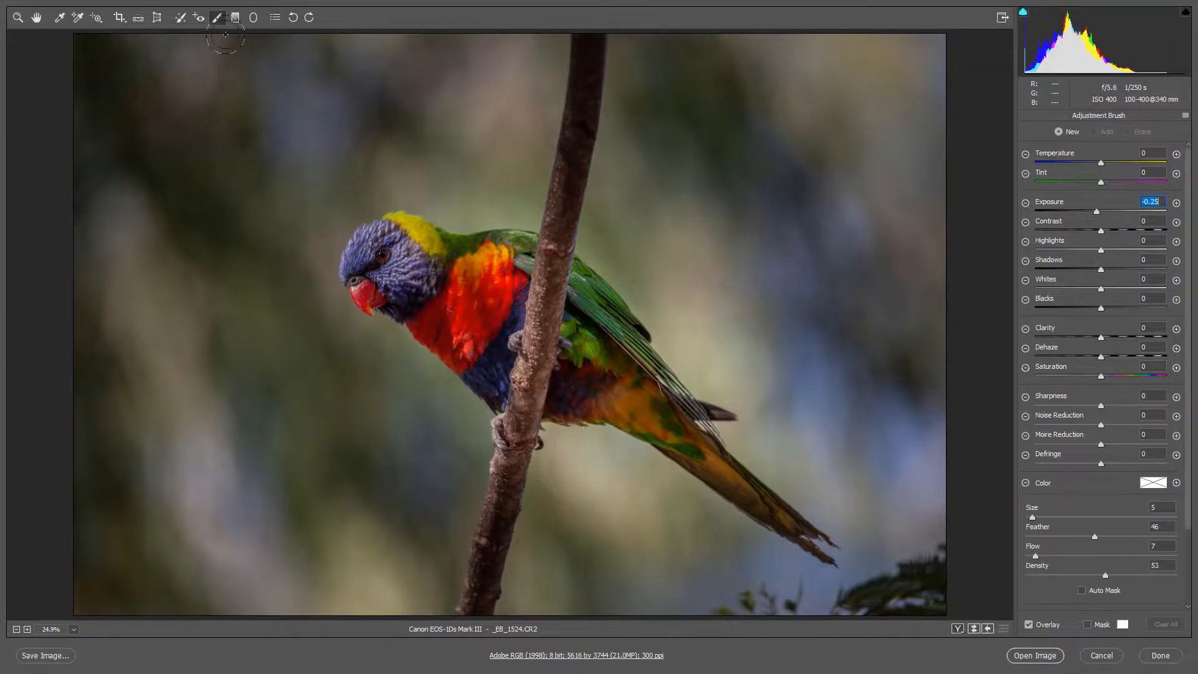
ctrl+click(384, 252)
ctrl+click(385, 254)
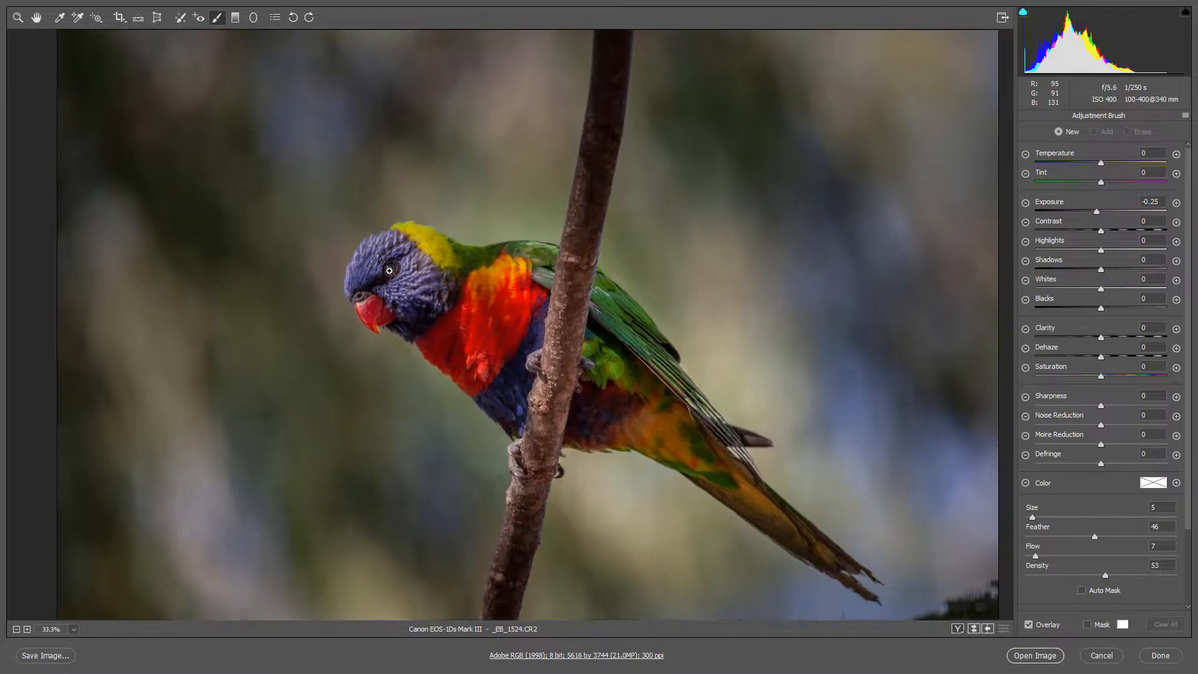
ctrl+click(399, 281)
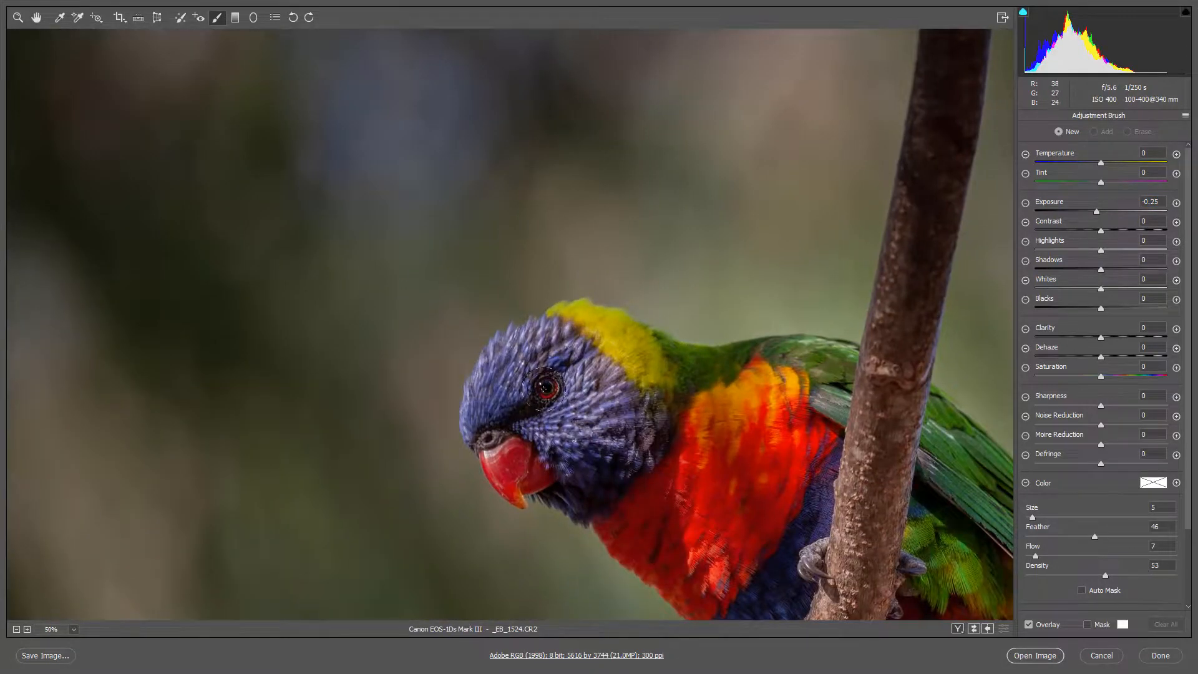
mouse_move(553, 395)
mouse_down()
mouse_move(556, 415)
mouse_move(580, 393)
mouse_up()
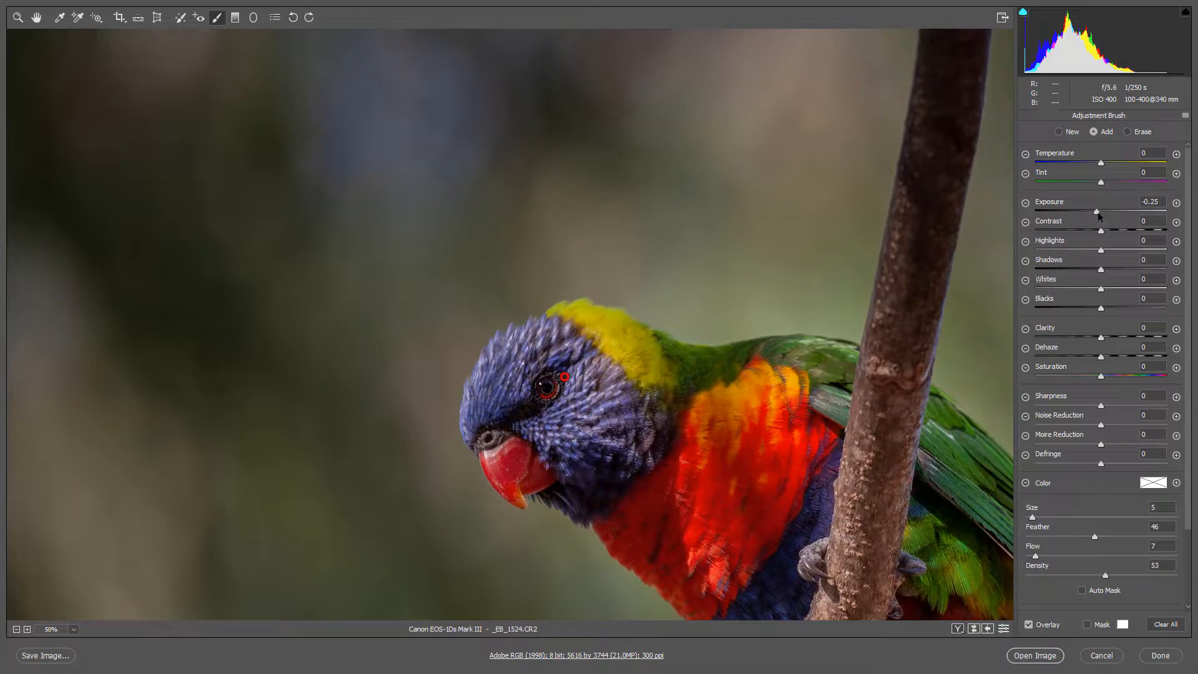
Set the eye brush correction's Exposure to +1.00 and Saturation to +31, then leave the Adjustment Brush.
drag(1097, 212, 1117, 214)
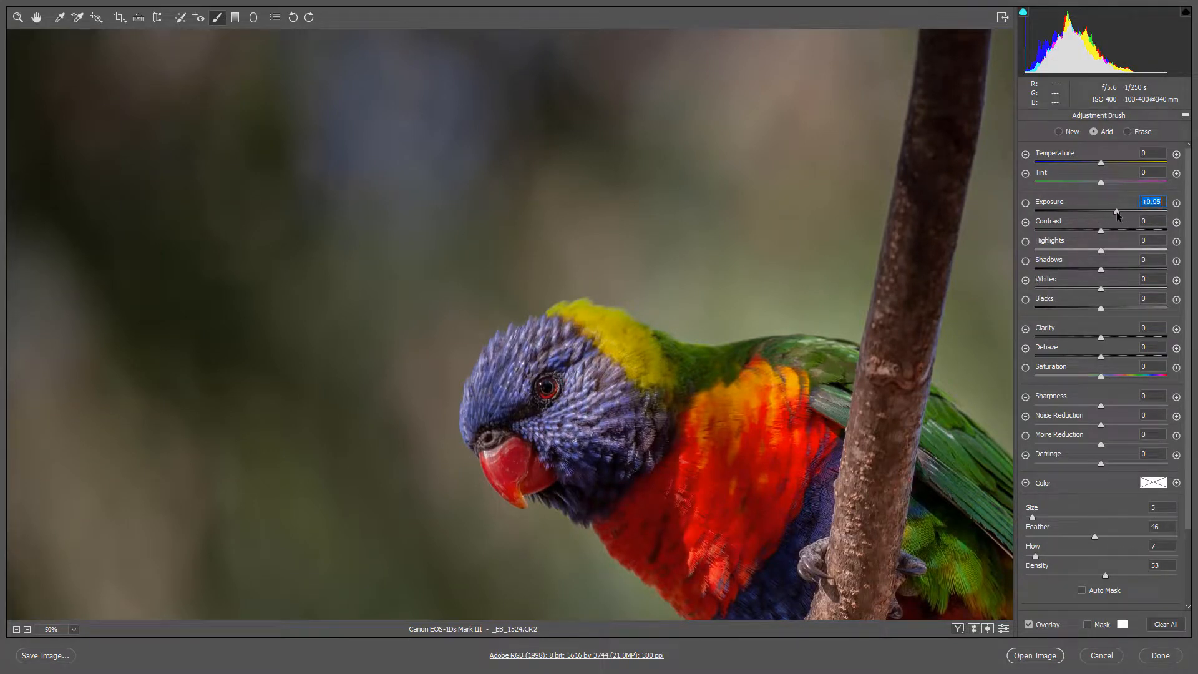
click(1113, 376)
drag(1113, 377, 1121, 377)
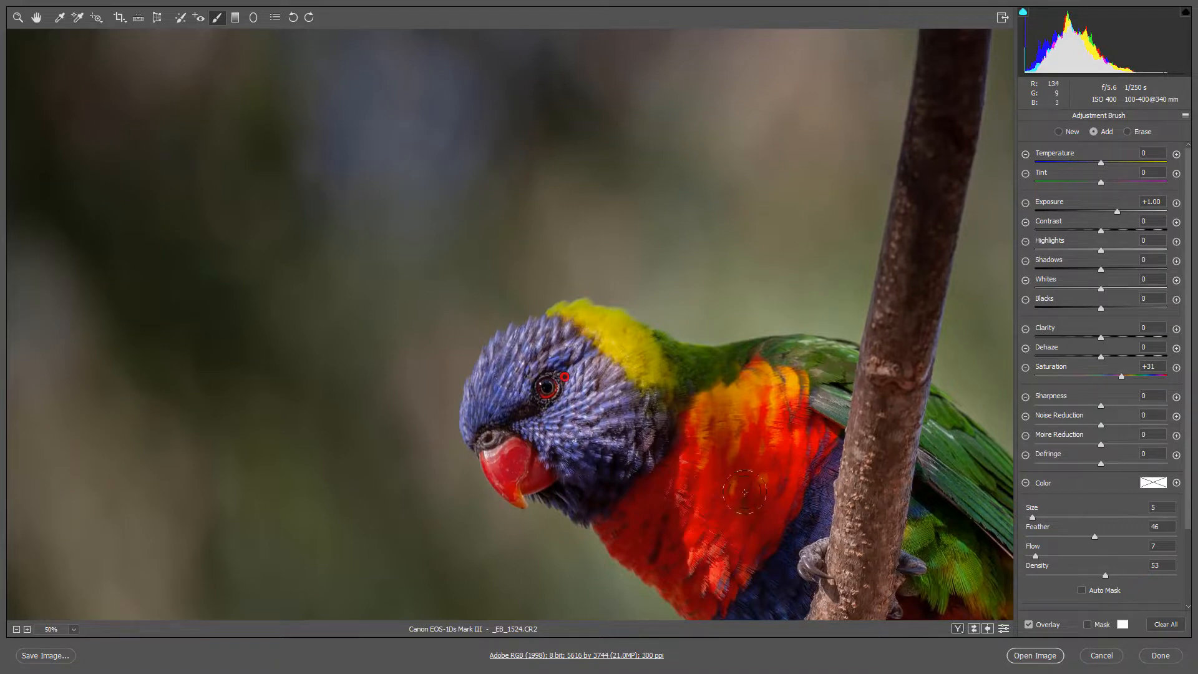
key(ctrl+0)
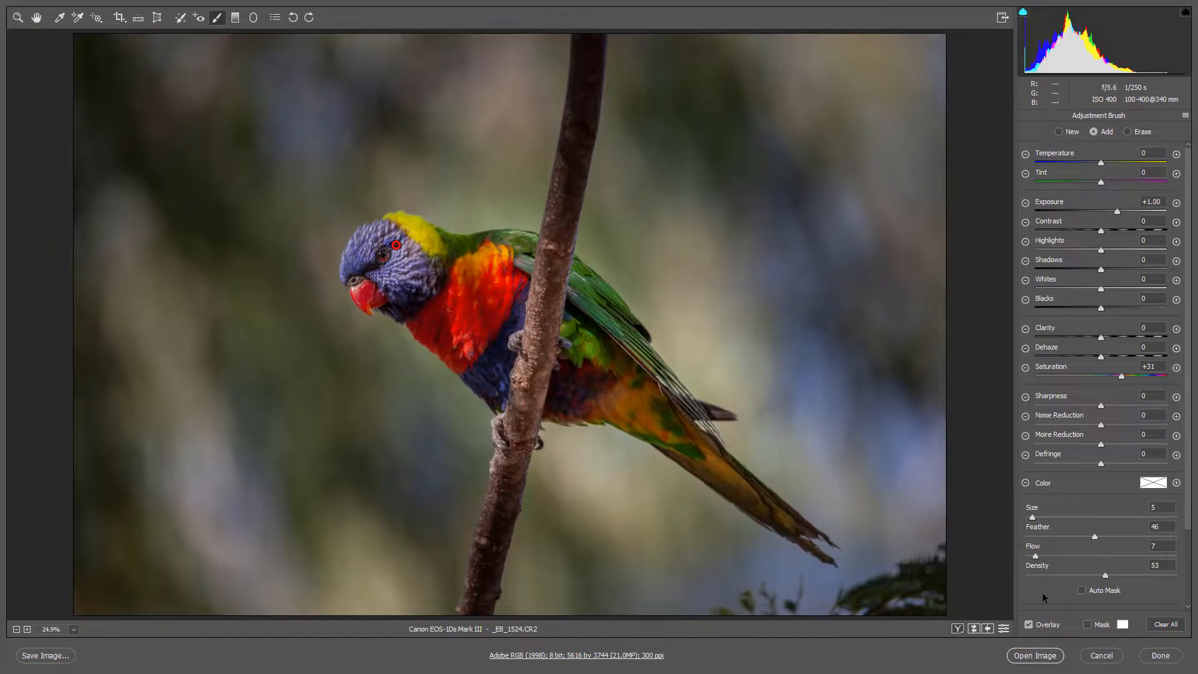
key(z)
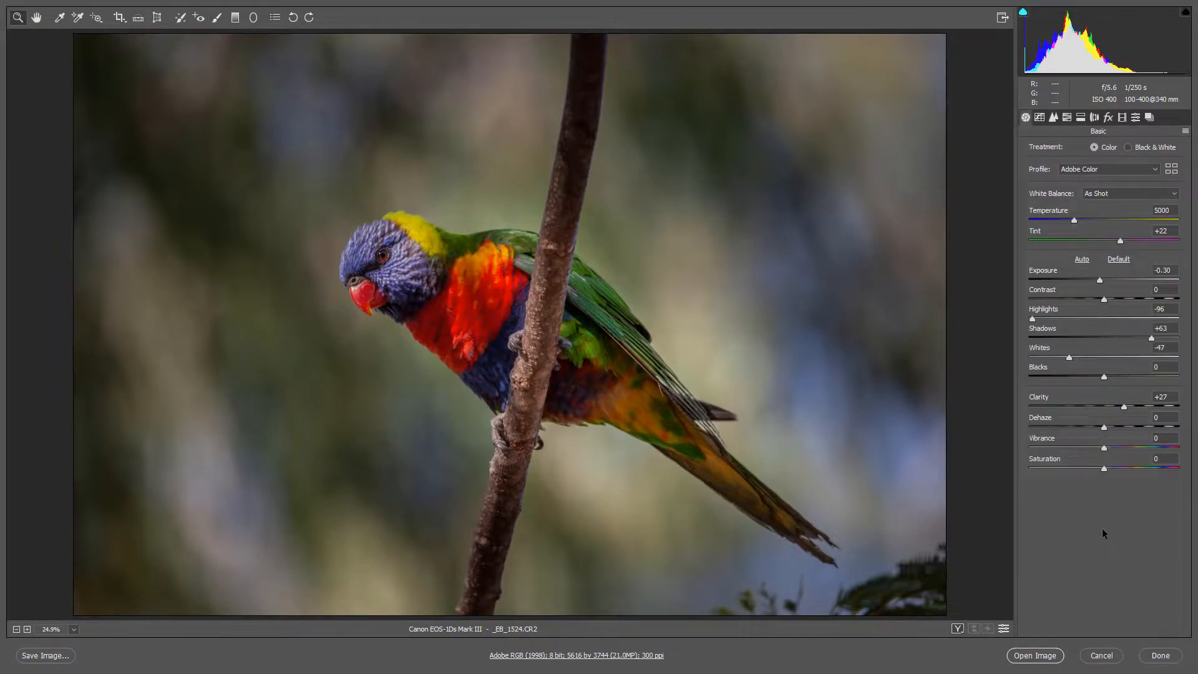